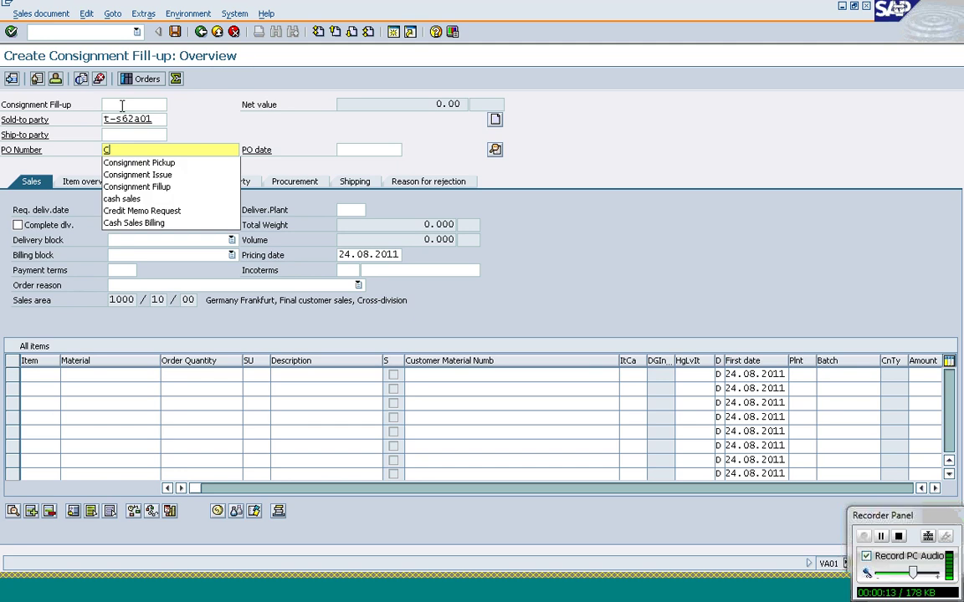
# - Enter Consignment Fillup as the PO number of the consignment fill-up order and confirm the header data
pyautogui.press('Down')
pyautogui.press('Down')
pyautogui.press('Down')
pyautogui.press('Return')
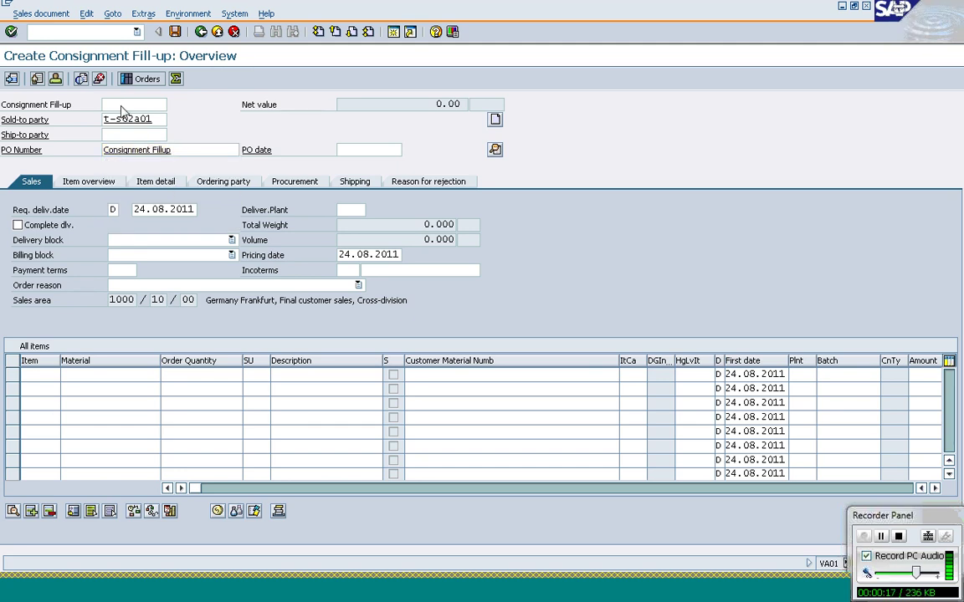
pyautogui.press('Return')
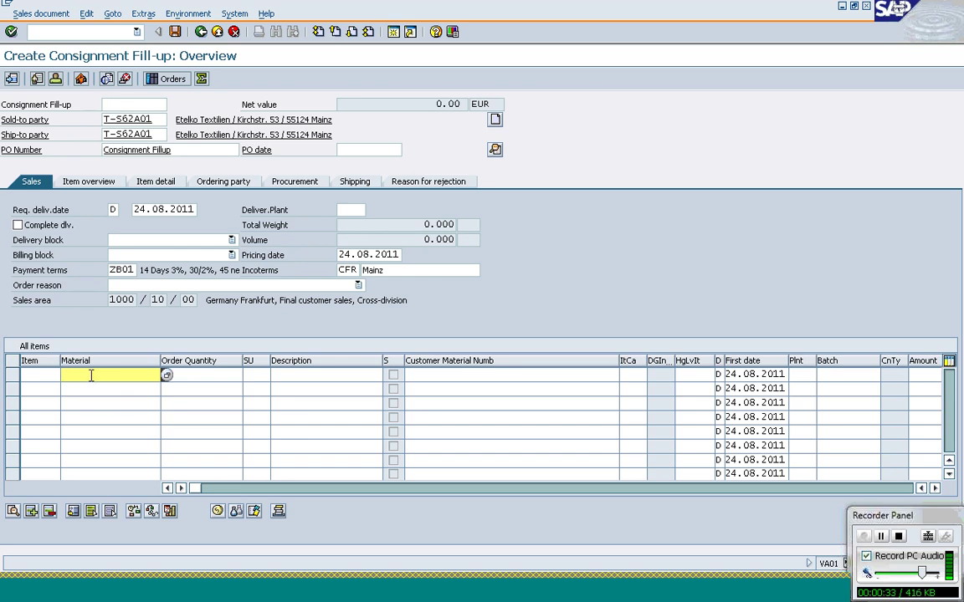
# - Add material T-AT101 with an order quantity of 100 as the first item and check its item category
pyautogui.write('t')
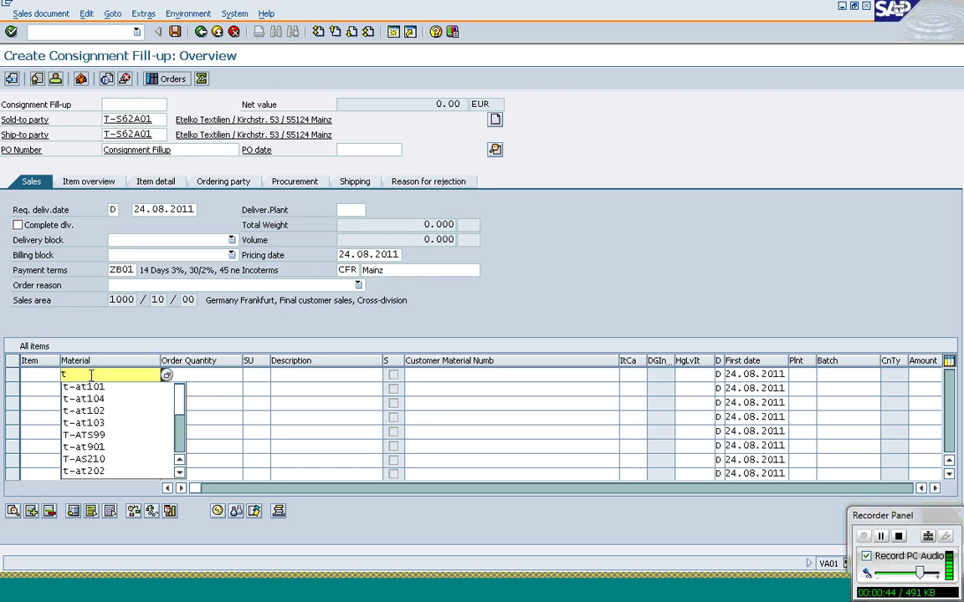
pyautogui.press('Down')
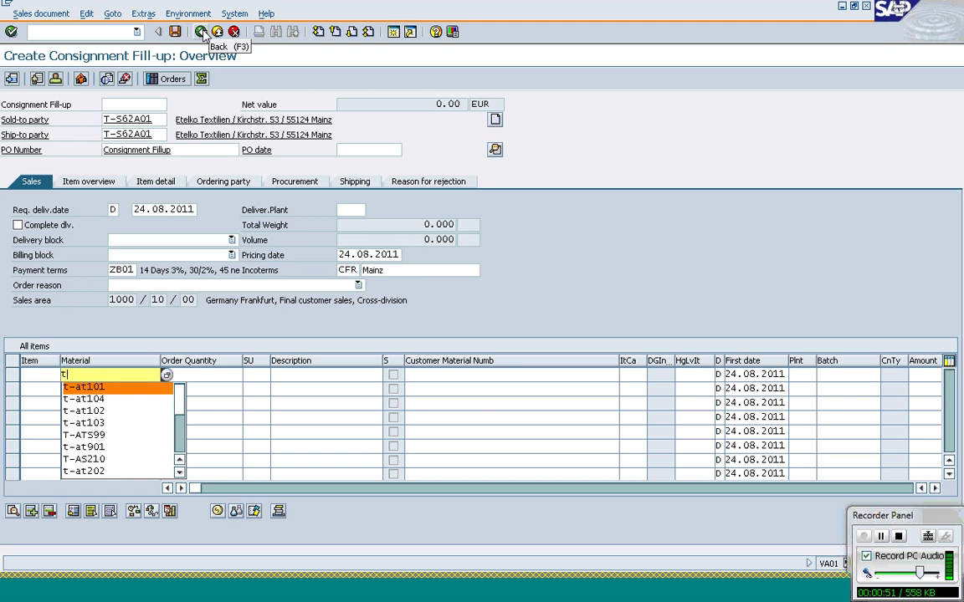
pyautogui.press('Return')
pyautogui.press('Tab')
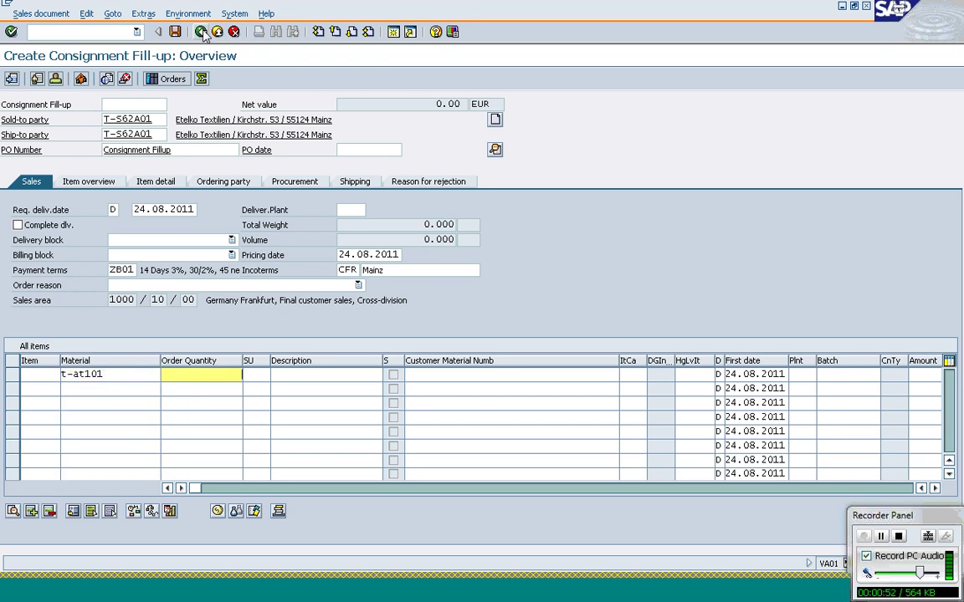
pyautogui.write('100')
pyautogui.press('Return')
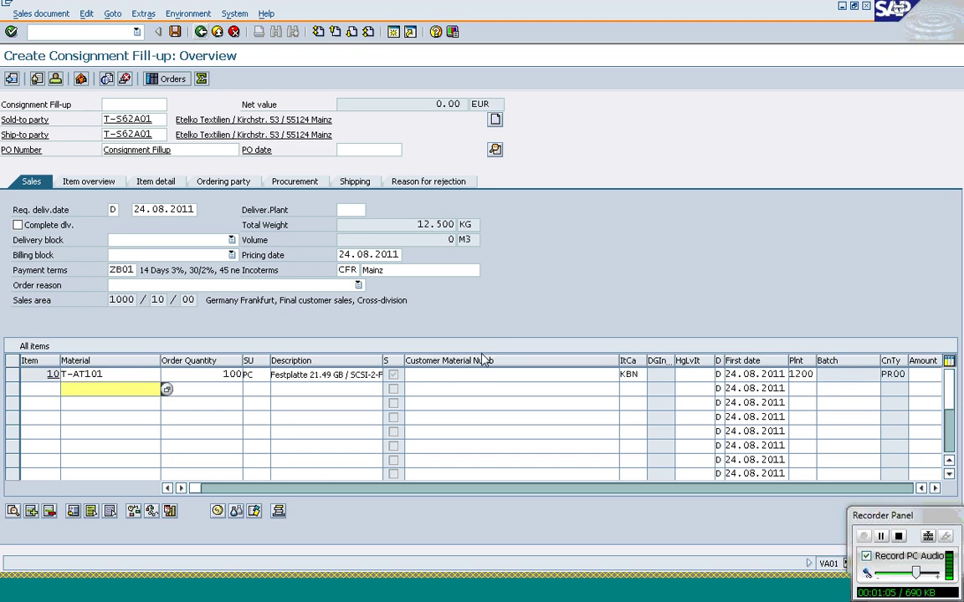
pyautogui.click(629, 375)
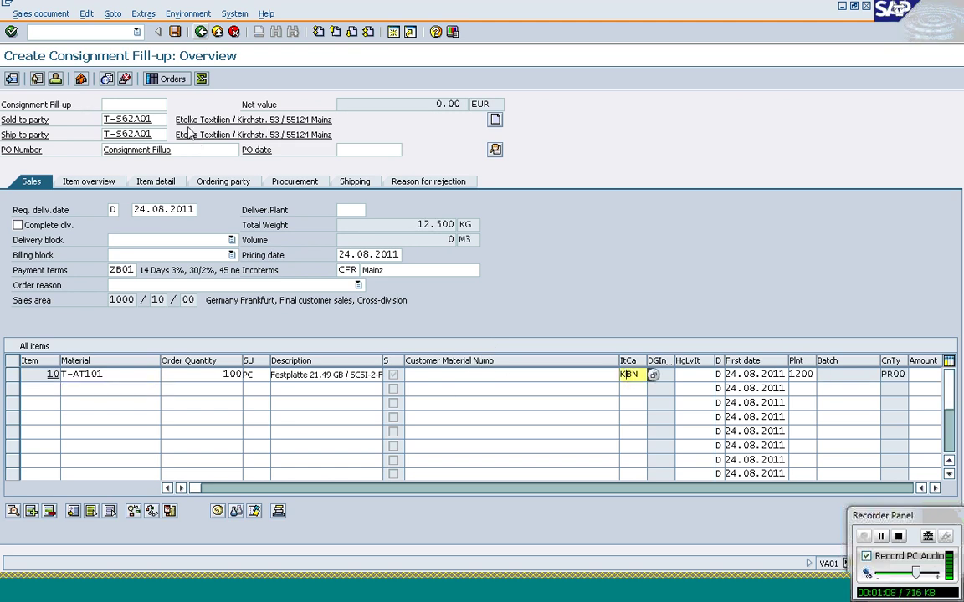
# - Leave the consignment fill-up order without saving, using /n to return to the SAP Easy Access screen
pyautogui.click(101, 31)
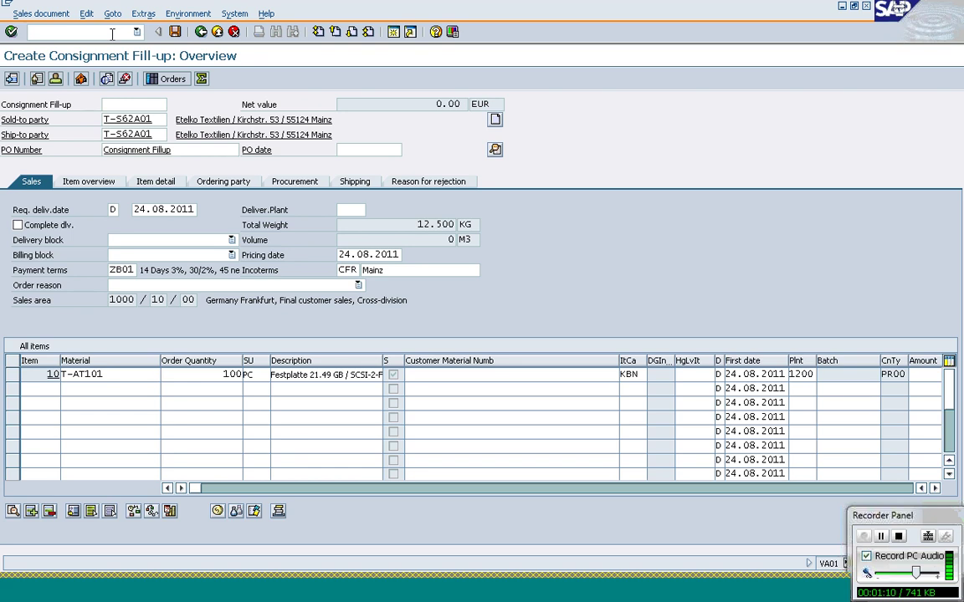
pyautogui.write('/n')
pyautogui.press('Return')
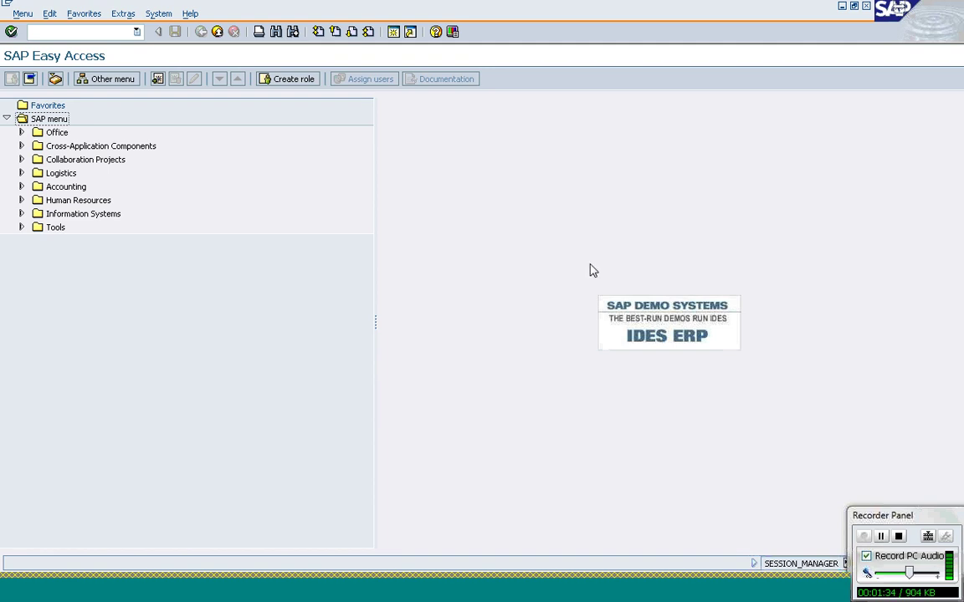
pyautogui.moveTo(895, 519); pyautogui.dragTo(879, 483)
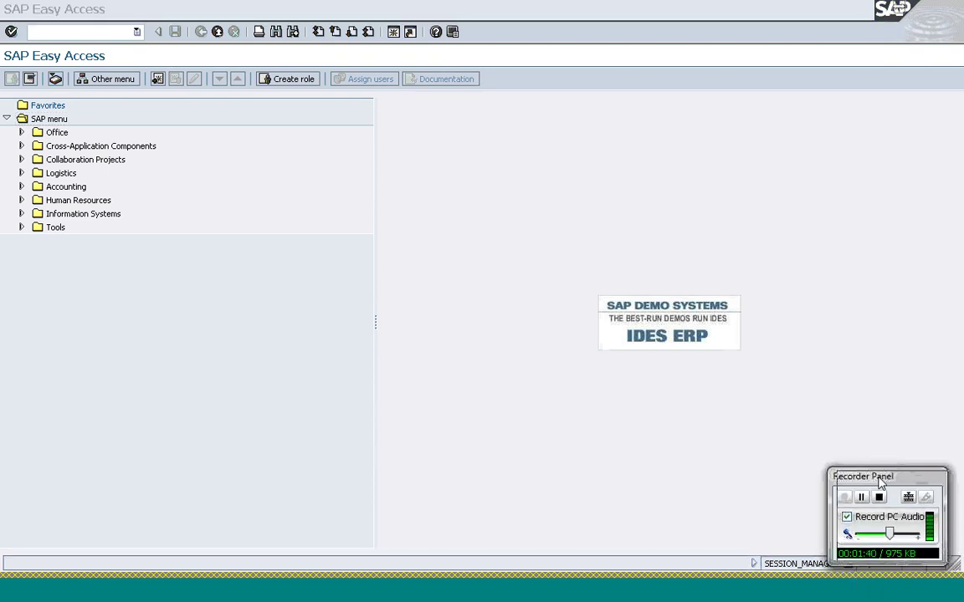
pyautogui.moveTo(878, 479); pyautogui.dragTo(893, 484)
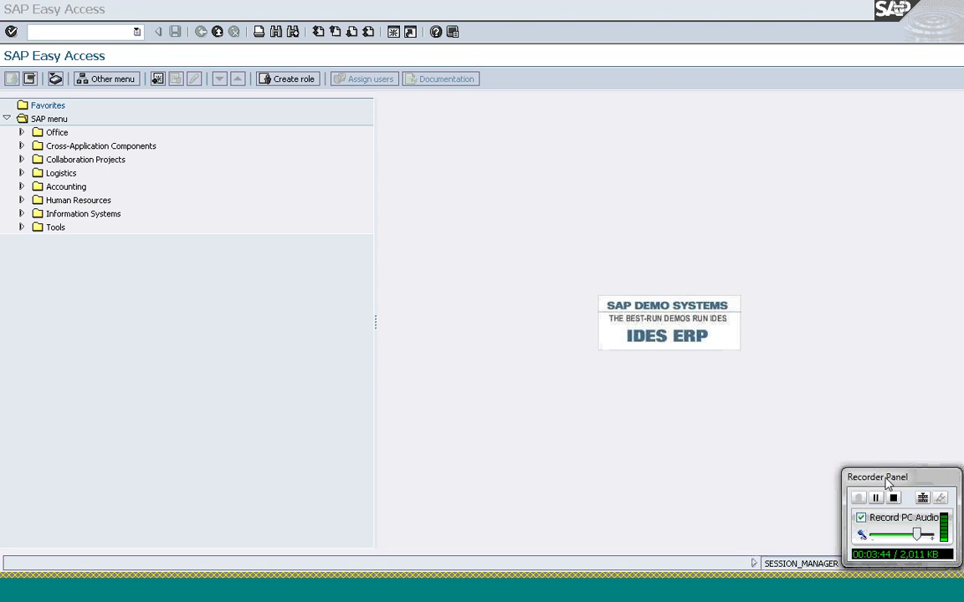
# - Run transaction VA01 and open a new standard order for sales area 1000 / 10 / 00
pyautogui.click(46, 31)
pyautogui.write('/nse11')
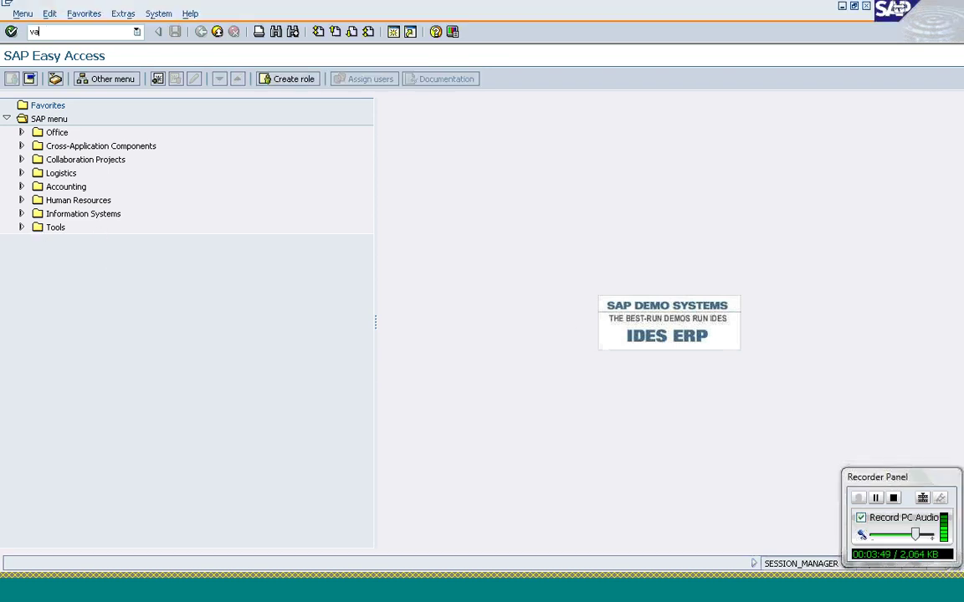
pyautogui.press('Return')
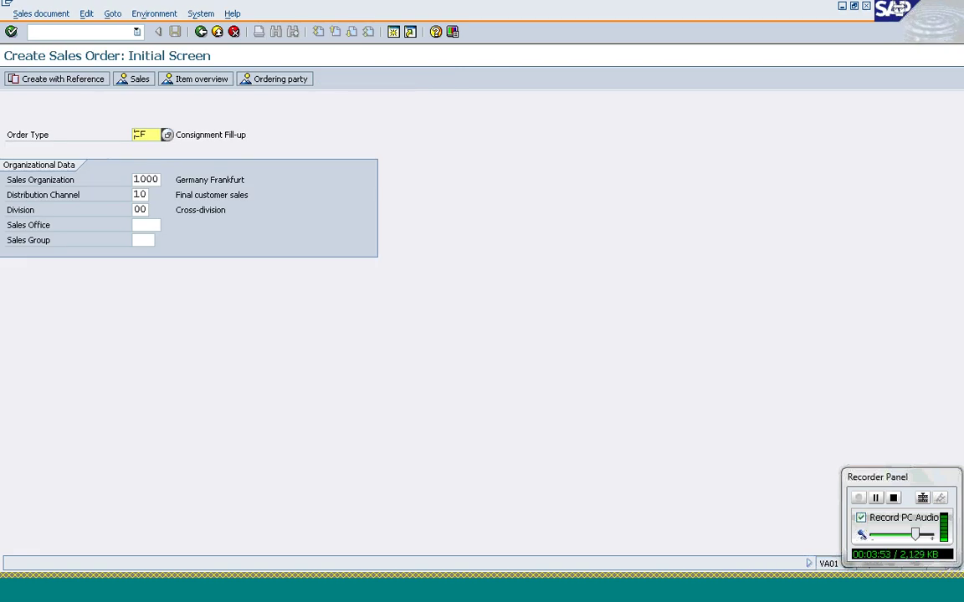
pyautogui.press('Return')
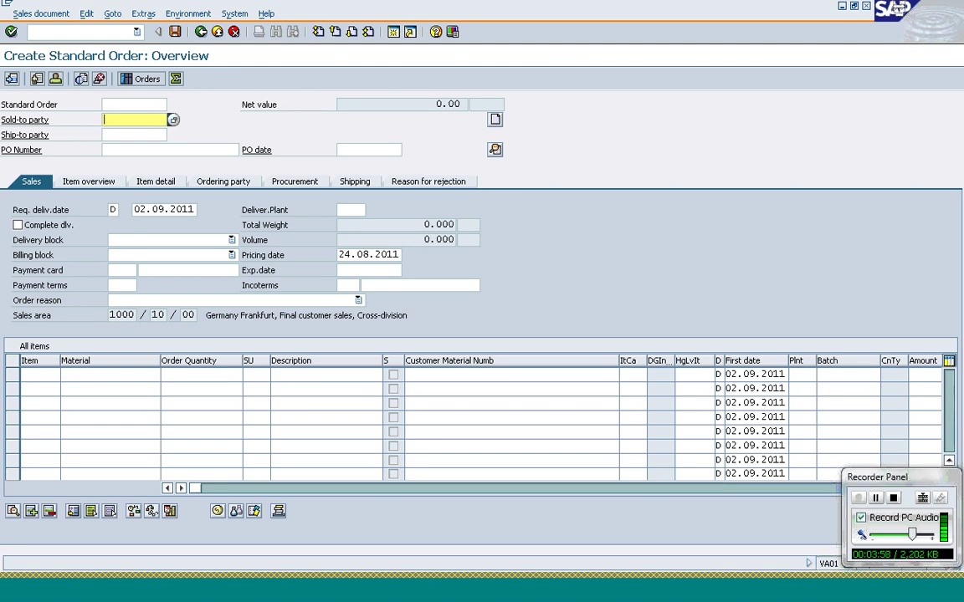
# - Open transaction MM02 in a new session, keeping the standard order open
pyautogui.click(46, 32)
pyautogui.write('/o')
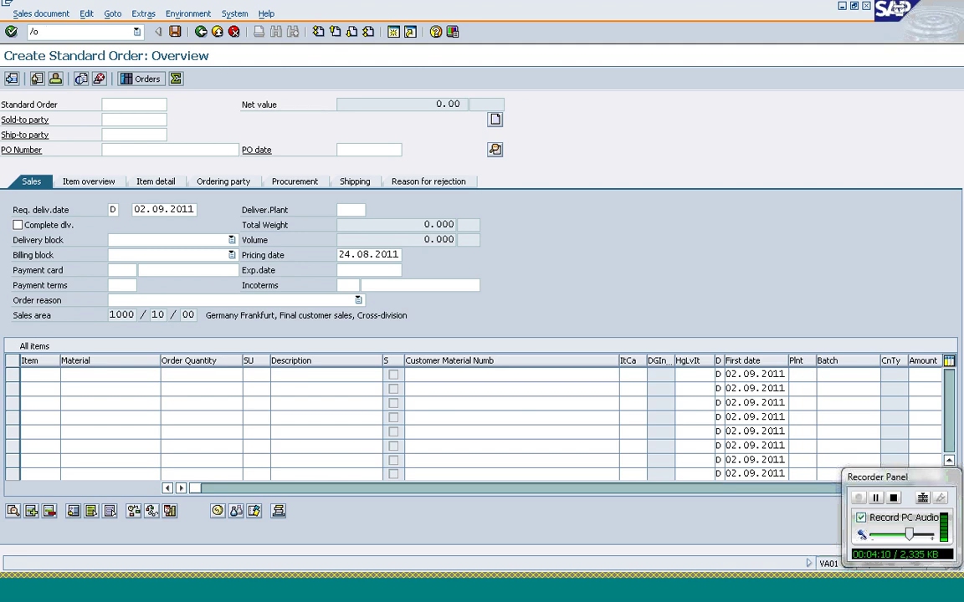
pyautogui.write('mn')
pyautogui.press('Return')
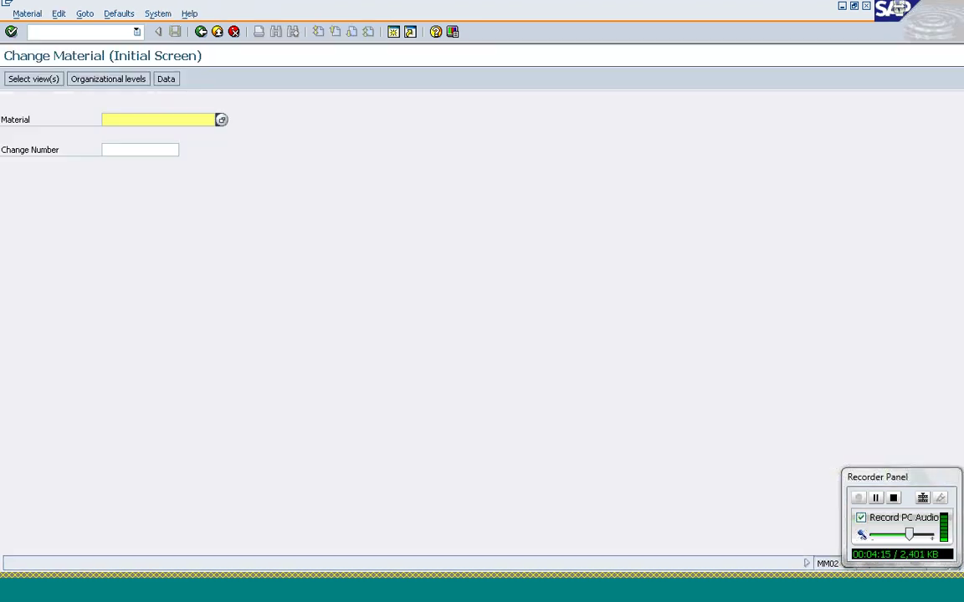
# - Enter material T-AT108 for changing and call up its view selection
pyautogui.write('t')
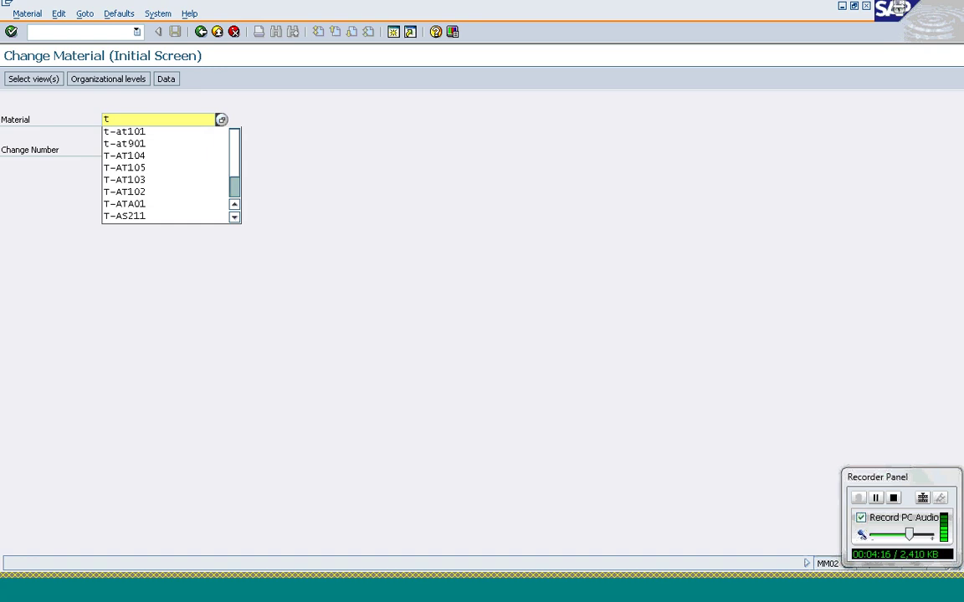
pyautogui.press('Down')
pyautogui.press('Return')
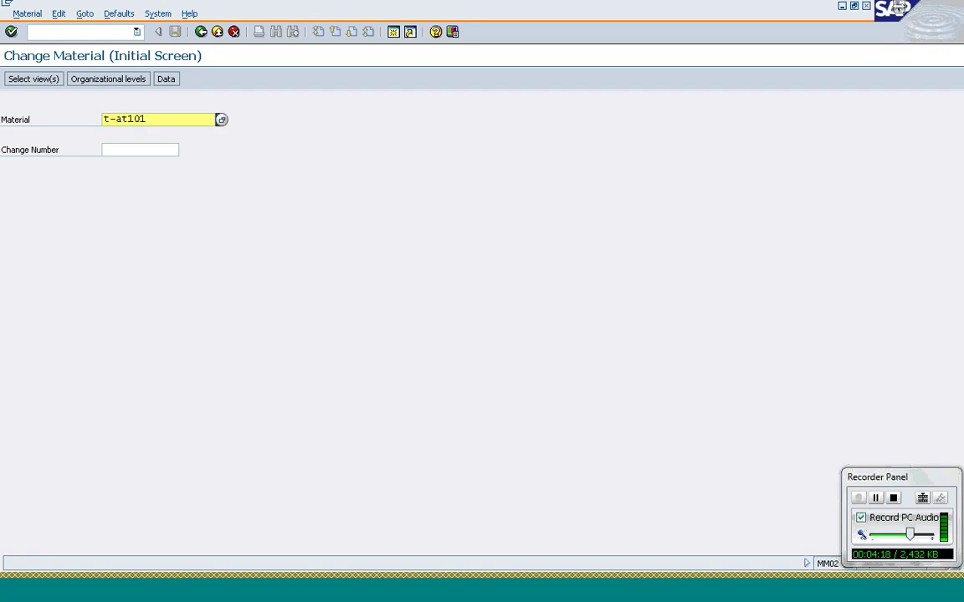
pyautogui.press('BackSpace')
pyautogui.write('8')
pyautogui.press('Return')
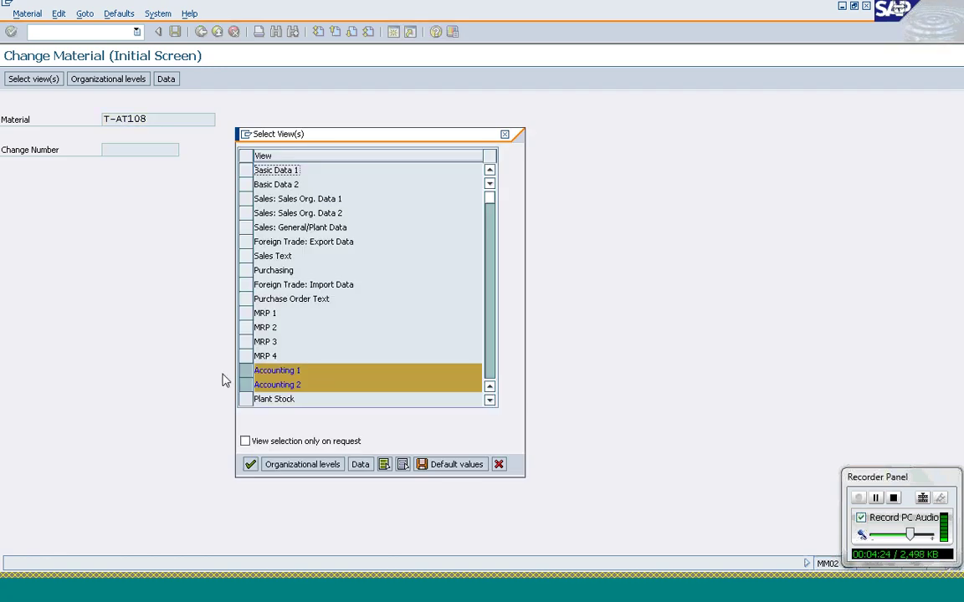
# - Open only the Sales: Sales Org. Data 2 view for plant 1200, sales organization 1000 and distribution channel 10
pyautogui.click(246, 384)
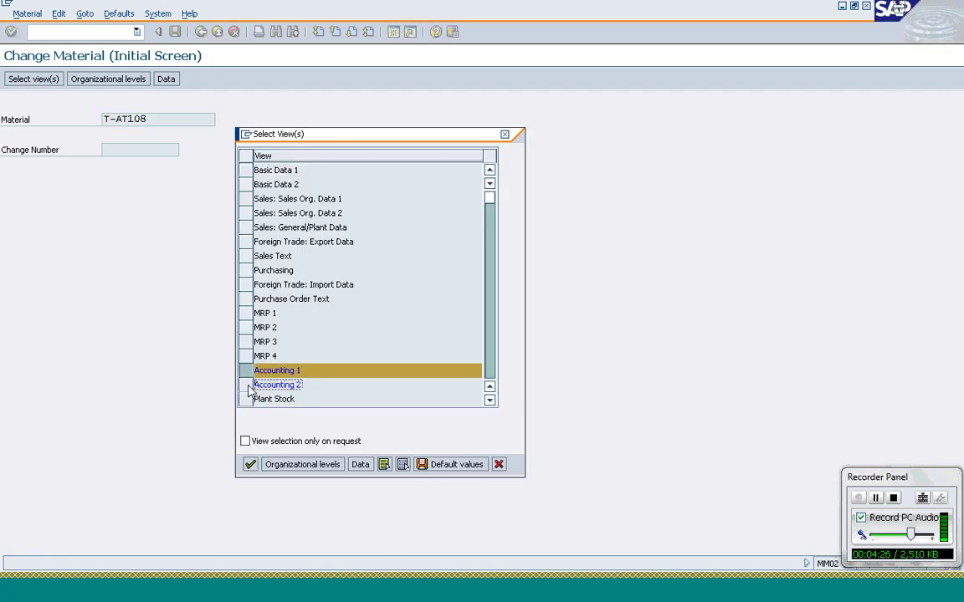
pyautogui.click(246, 373)
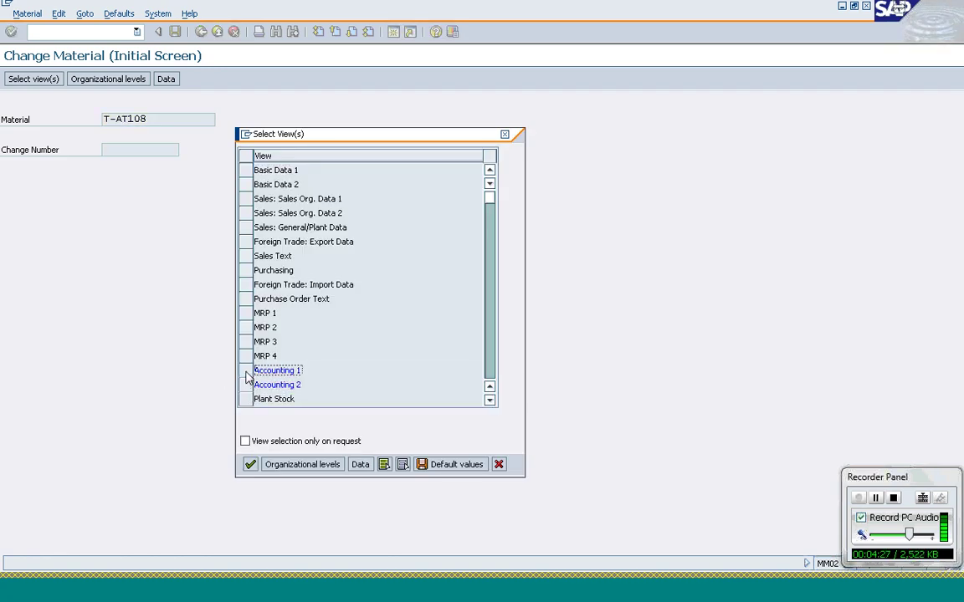
pyautogui.click(245, 213)
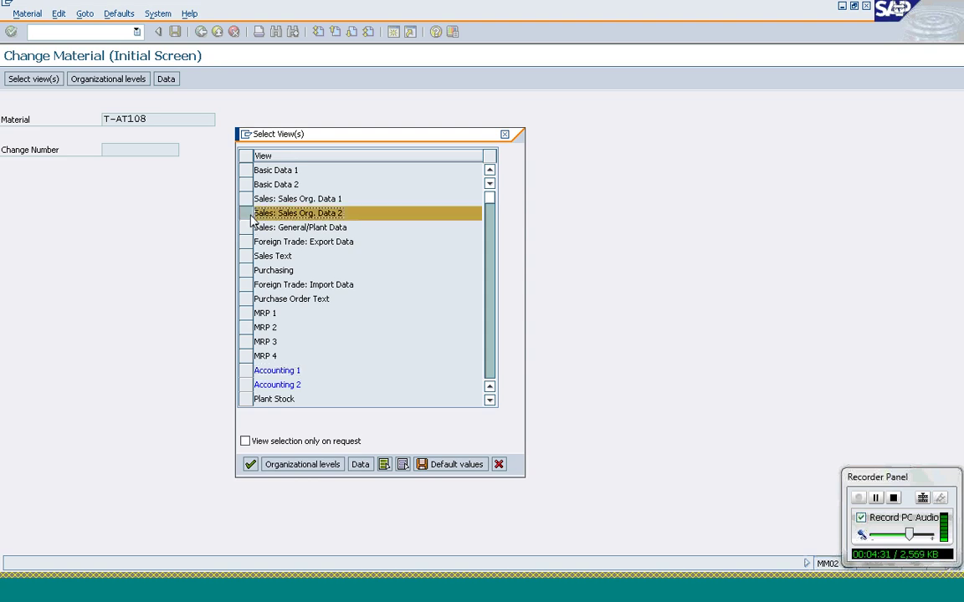
pyautogui.click(250, 465)
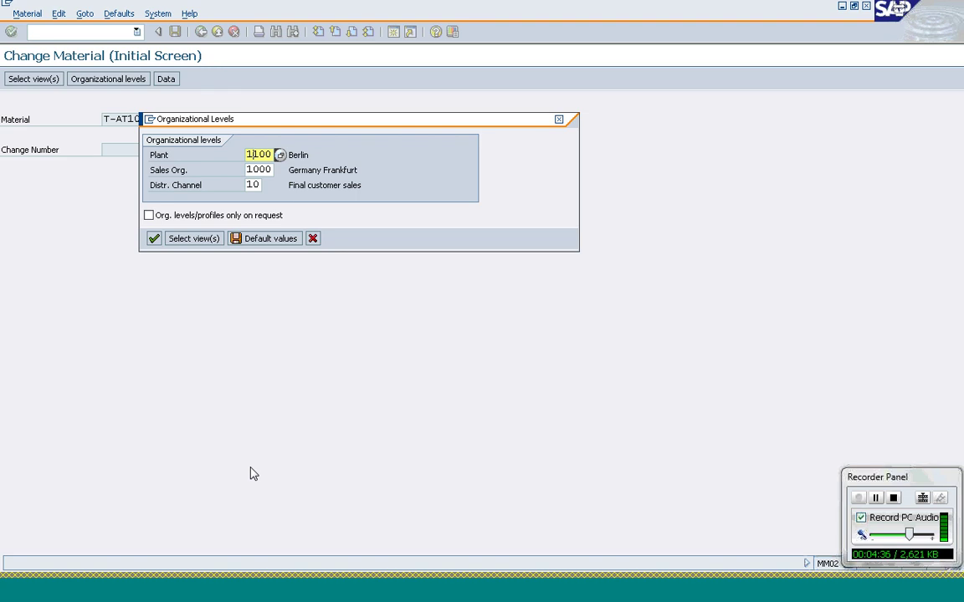
pyautogui.press('Tab')
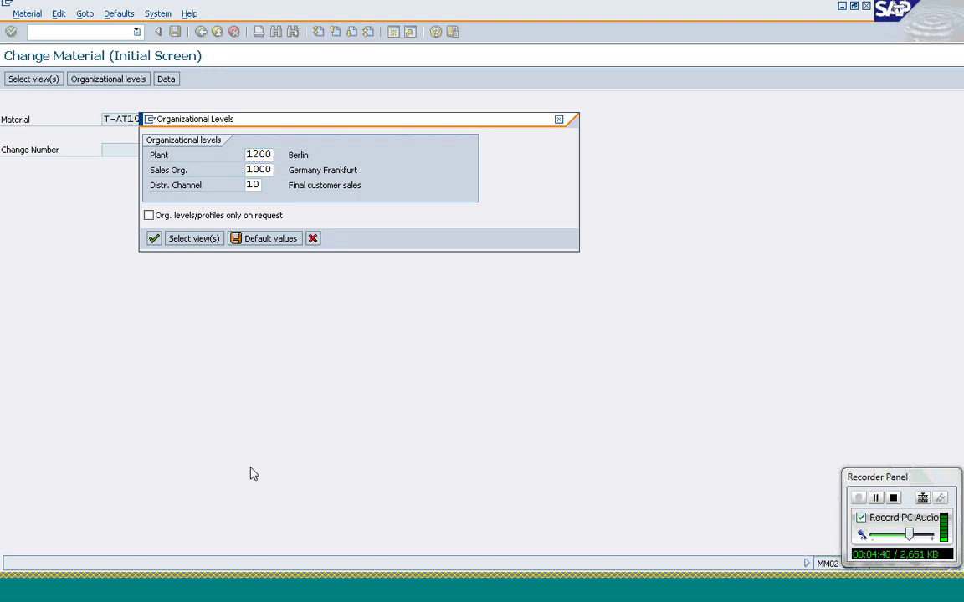
pyautogui.press('Return')
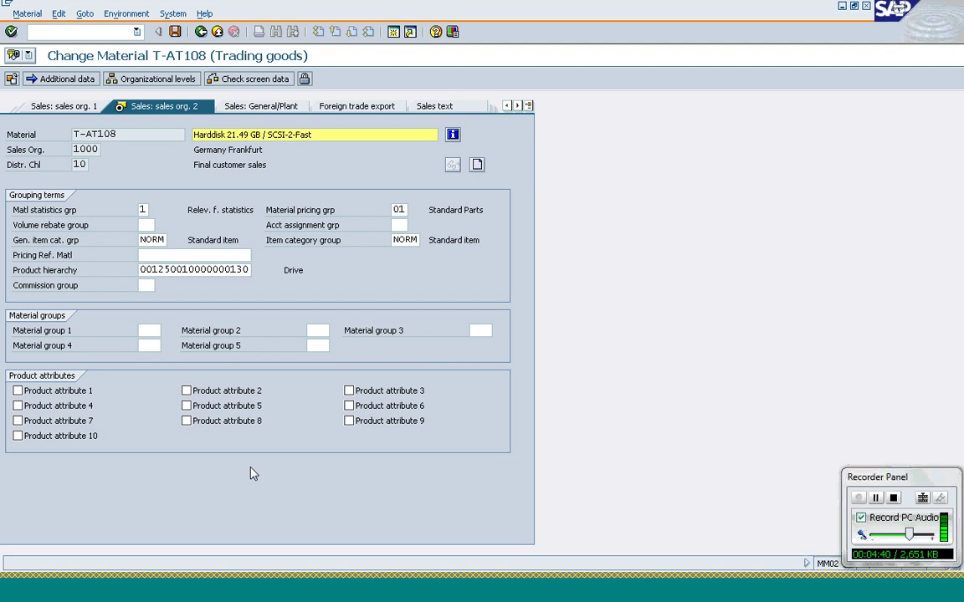
# - Set the item category group of material T-AT108 to BANS and stay in the material record to check its description
pyautogui.click(396, 240)
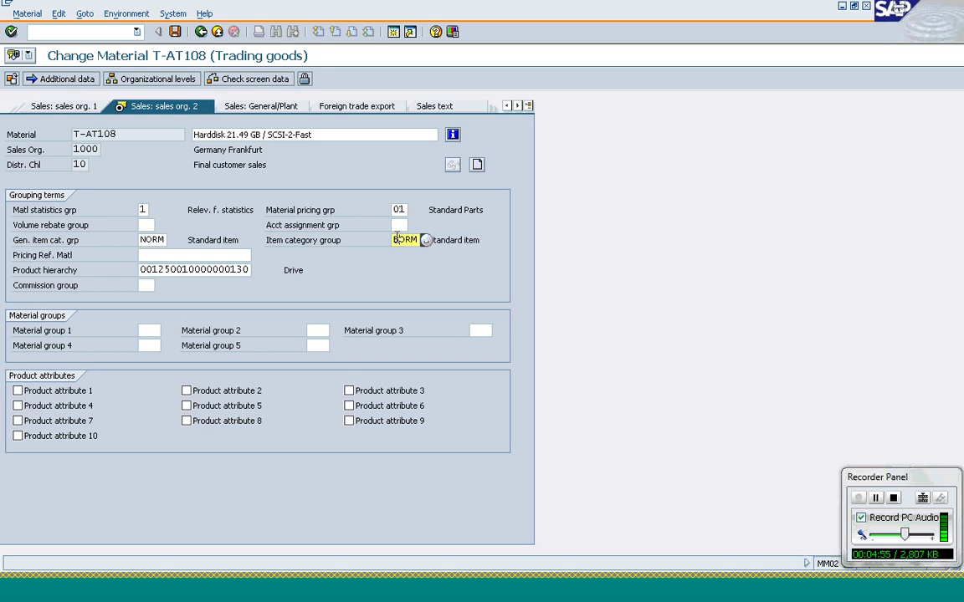
pyautogui.write('BANS')
pyautogui.press('Return')
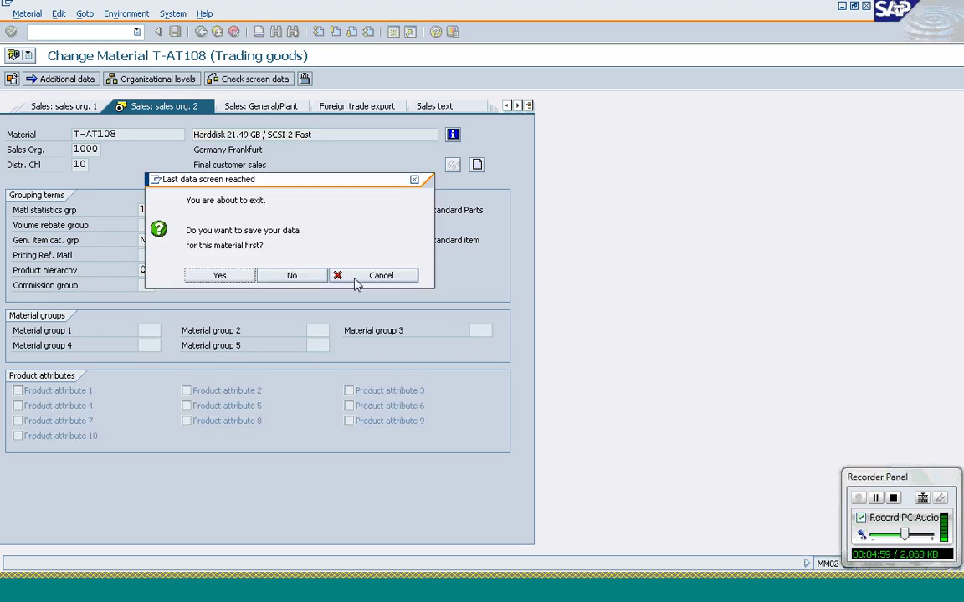
pyautogui.click(357, 275)
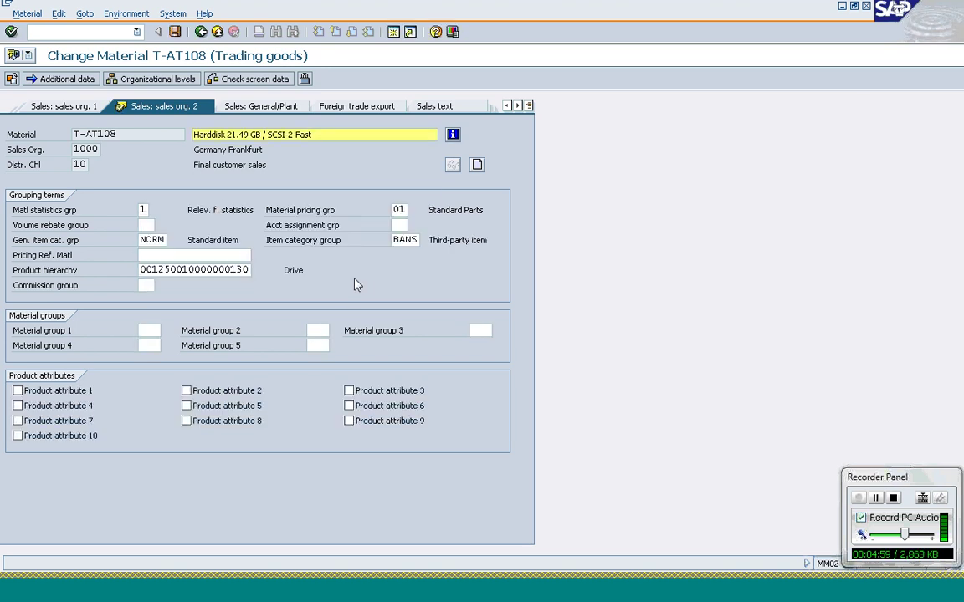
pyautogui.click(436, 242)
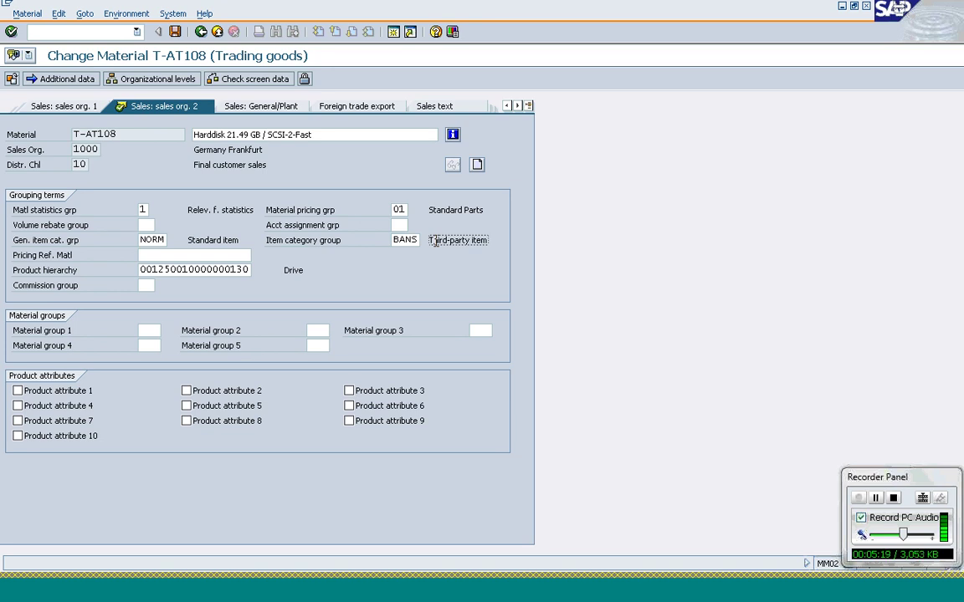
pyautogui.click(404, 239)
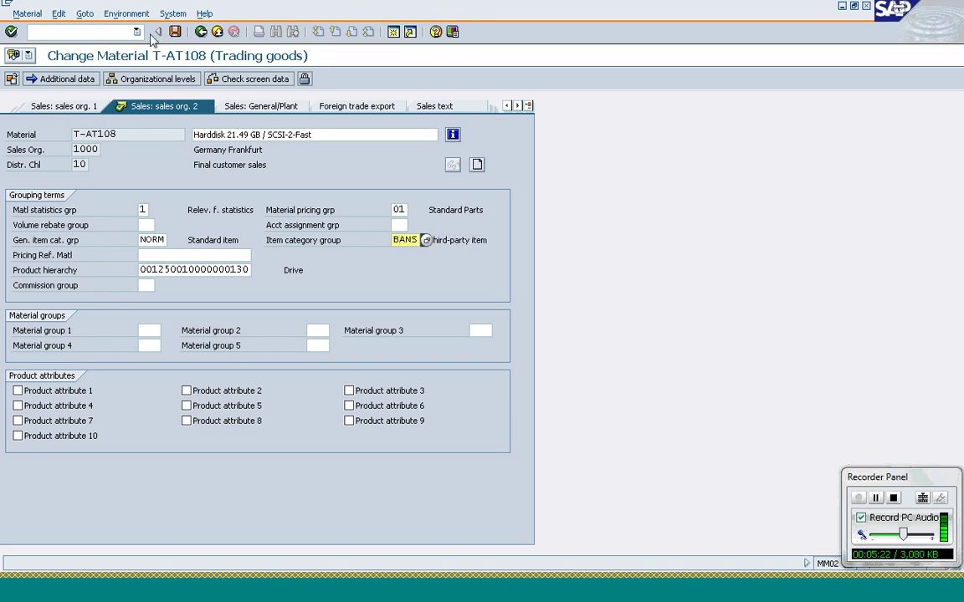
# - Exit material T-AT108 without saving the changes and return to the standard order
pyautogui.click(203, 38)
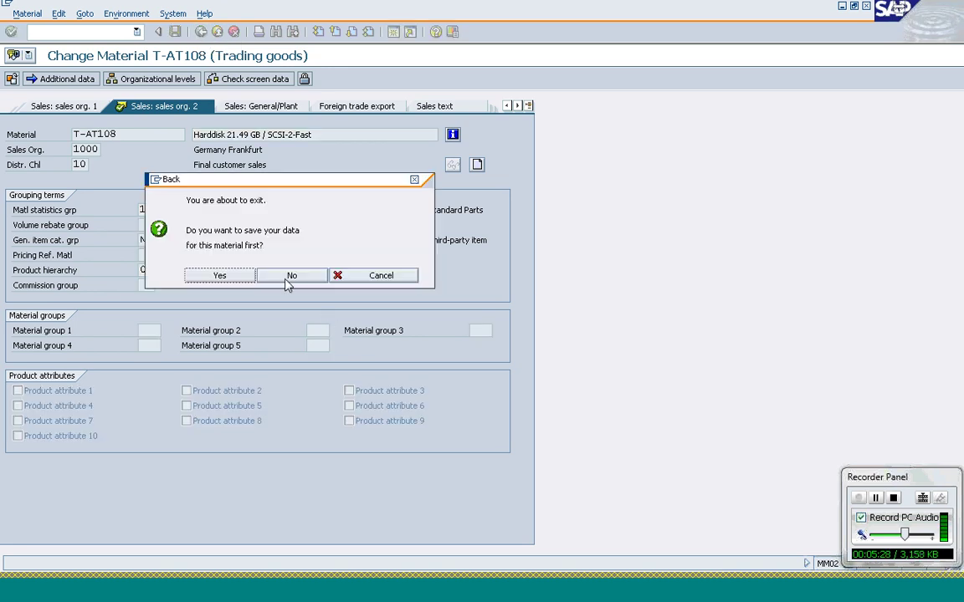
pyautogui.click(285, 281)
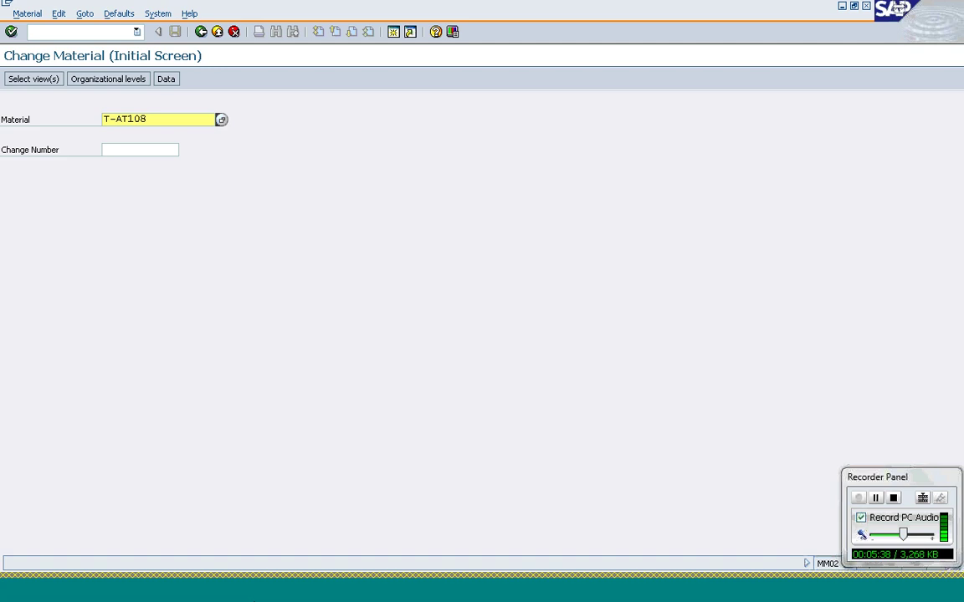
pyautogui.press('Return')
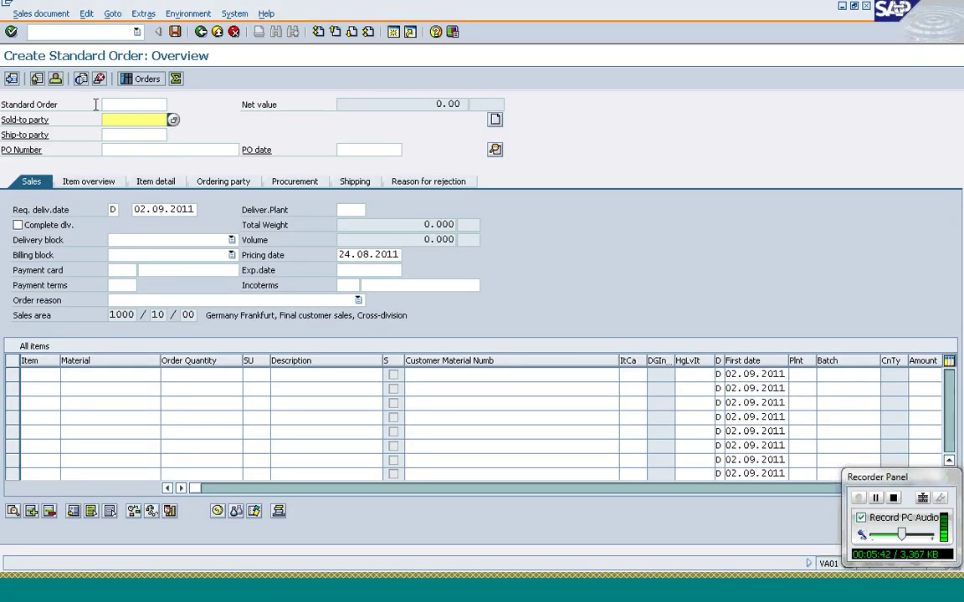
# - Fill in the sold-to party's customer number and the PO number Third Party Sales in the standard order header
pyautogui.write('t')
pyautogui.press('Return')
pyautogui.press('Tab')
pyautogui.press('Tab')
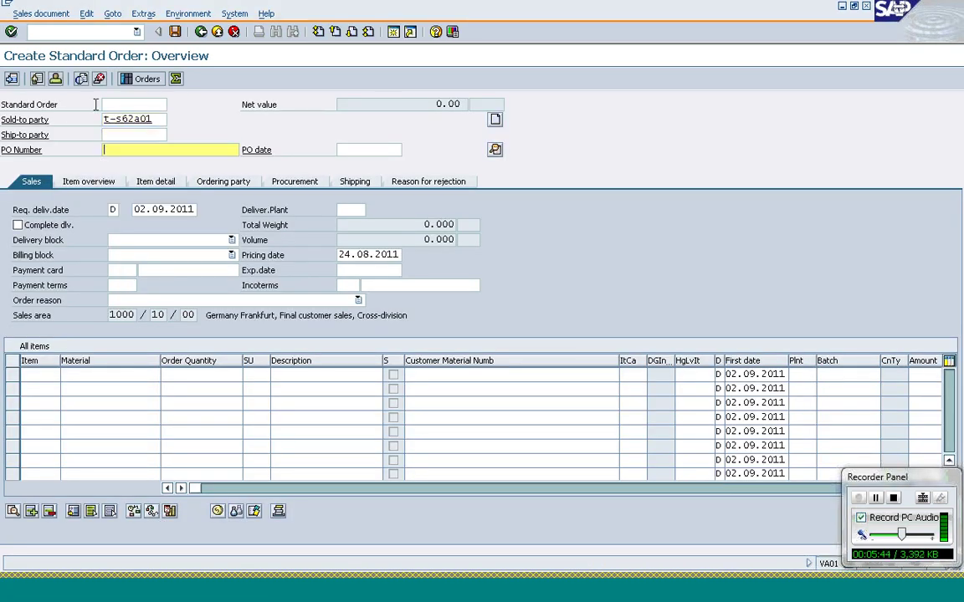
pyautogui.press('Down')
pyautogui.press('Down')
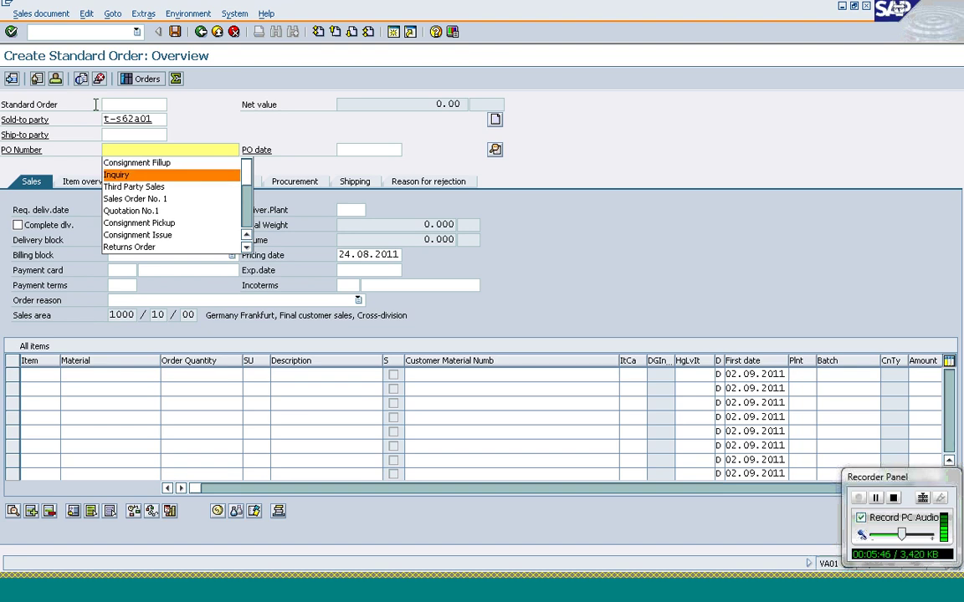
pyautogui.press('Return')
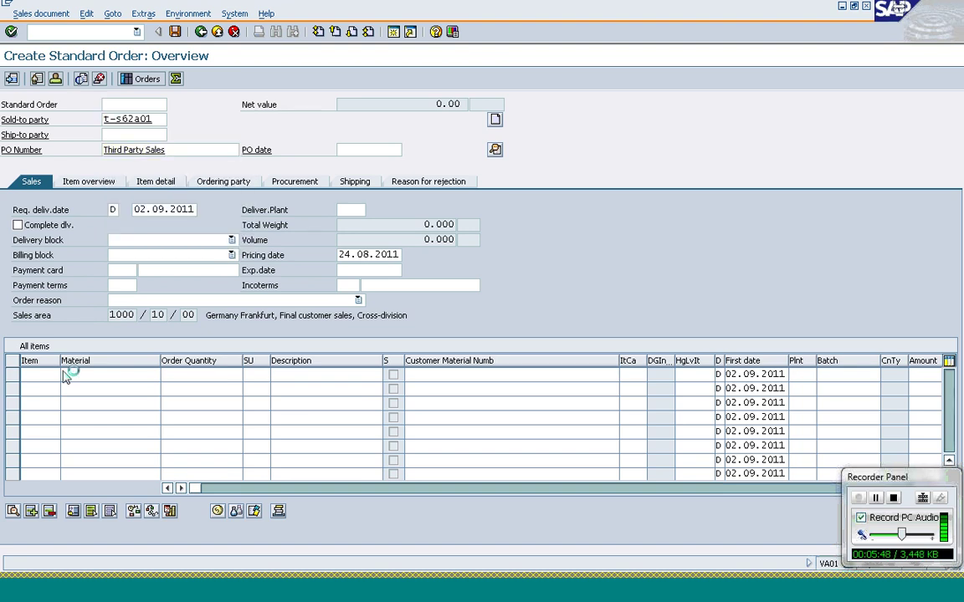
pyautogui.press('Return')
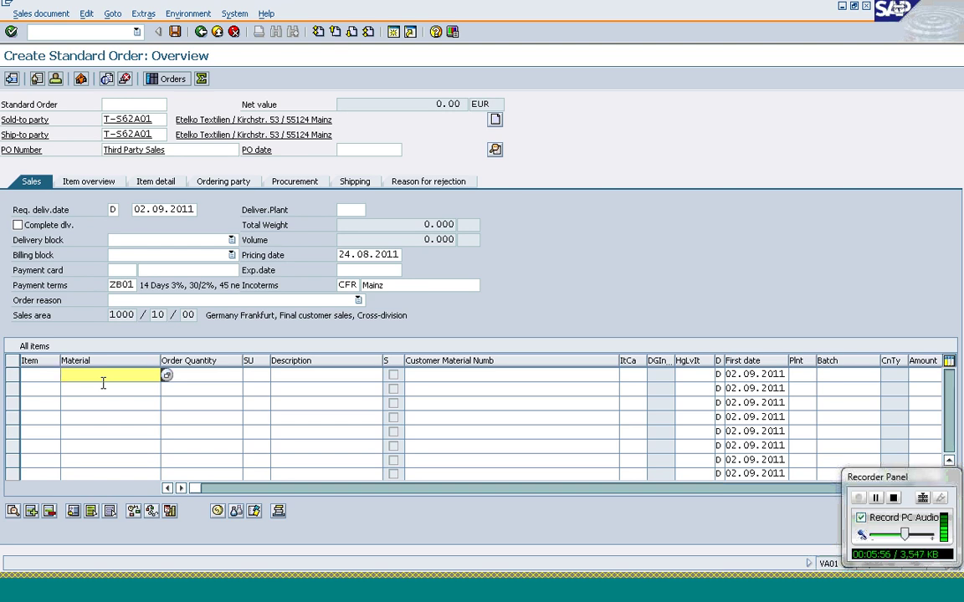
# - Add material T-AT108 with an order quantity of 1000 as the first item of the standard order
pyautogui.click(103, 383)
pyautogui.press('Up')
pyautogui.write('t')
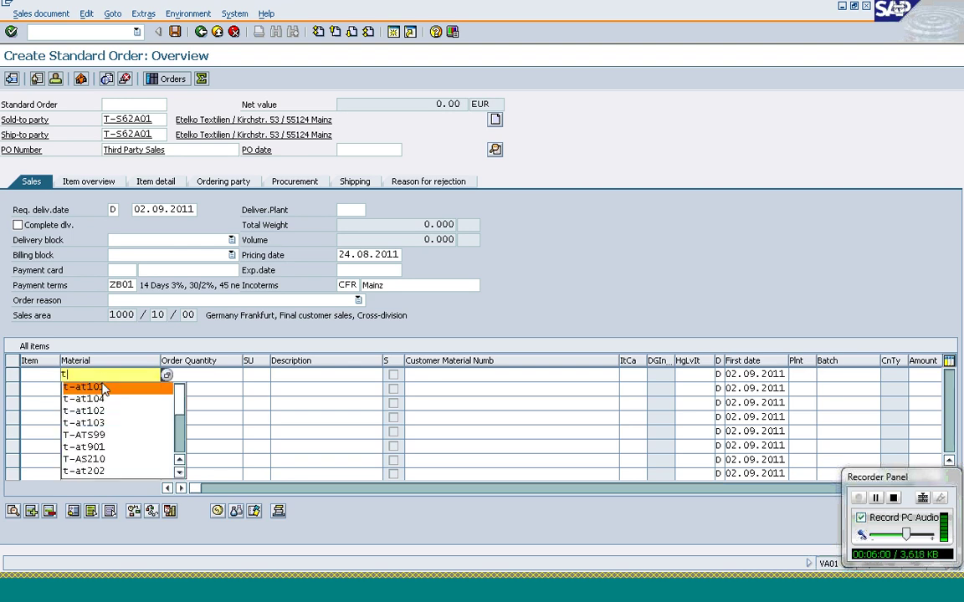
pyautogui.write('-at108')
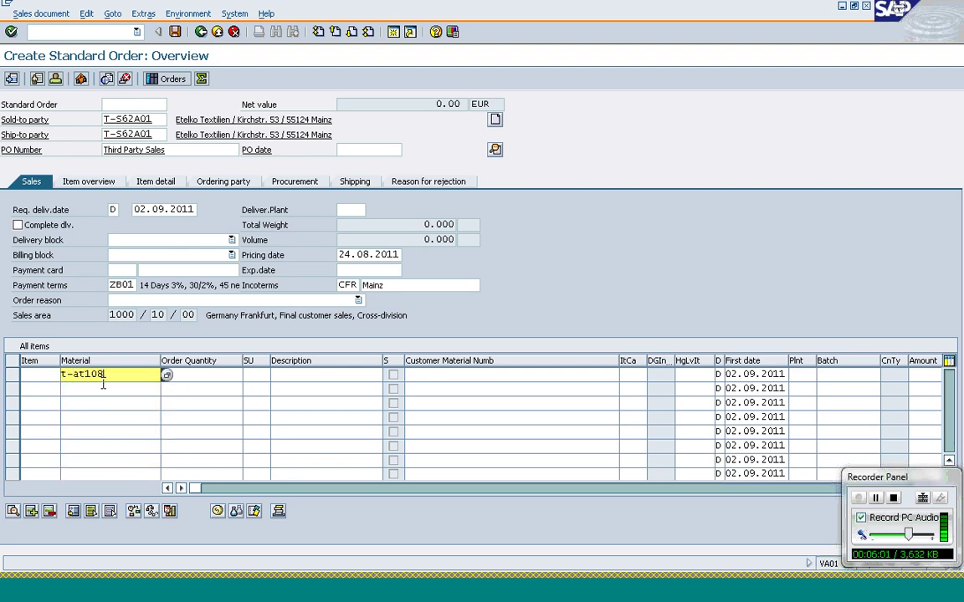
pyautogui.press('Tab')
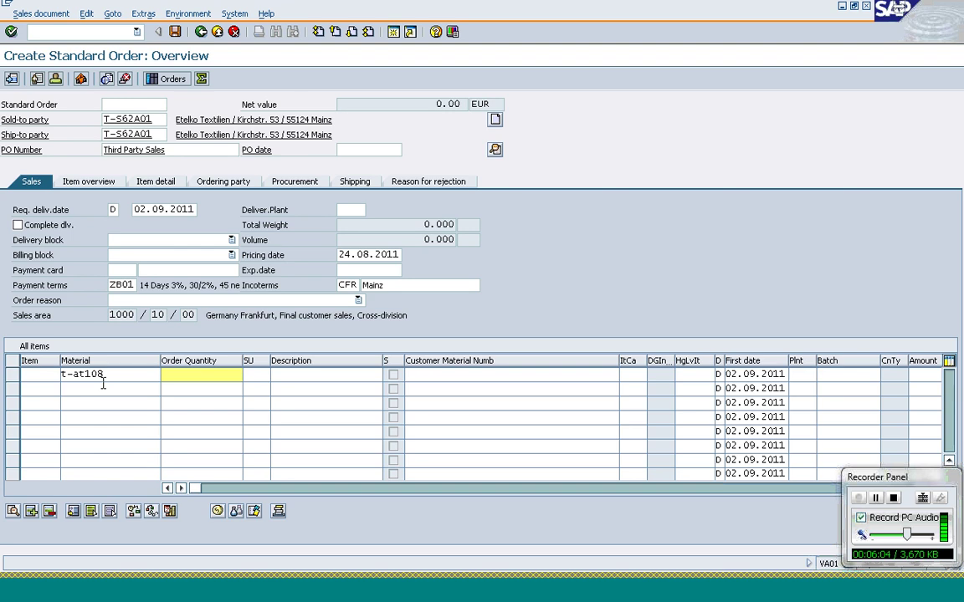
pyautogui.write('1000')
pyautogui.press('Return')
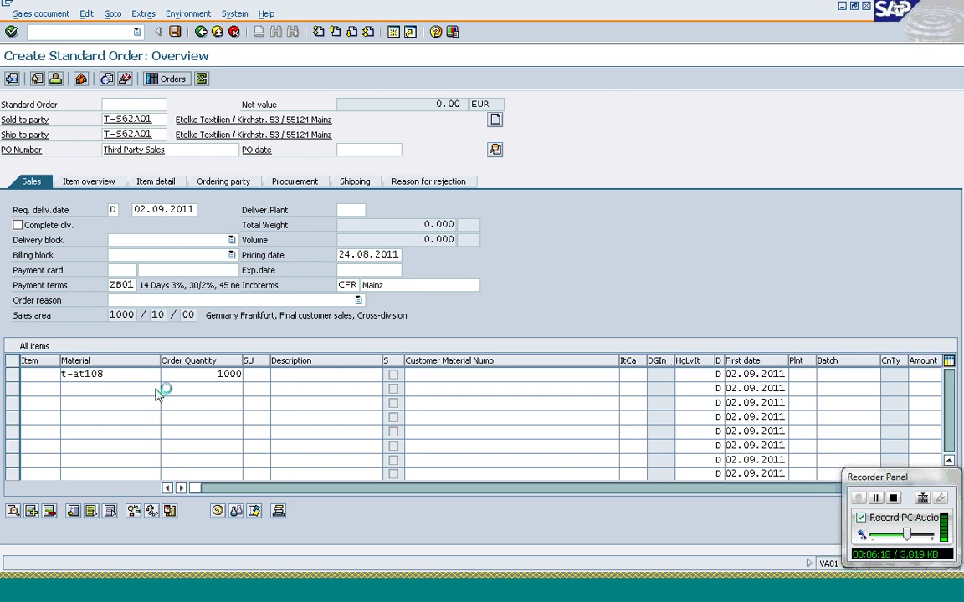
# - Set the item category of the T-AT108 item to TAS
pyautogui.click(628, 375)
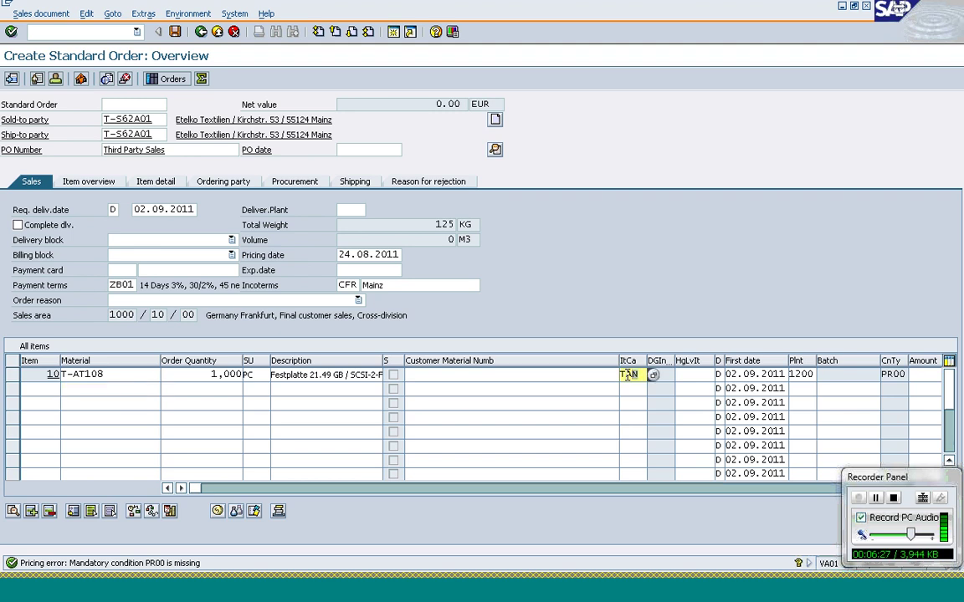
pyautogui.write('S')
pyautogui.press('Return')
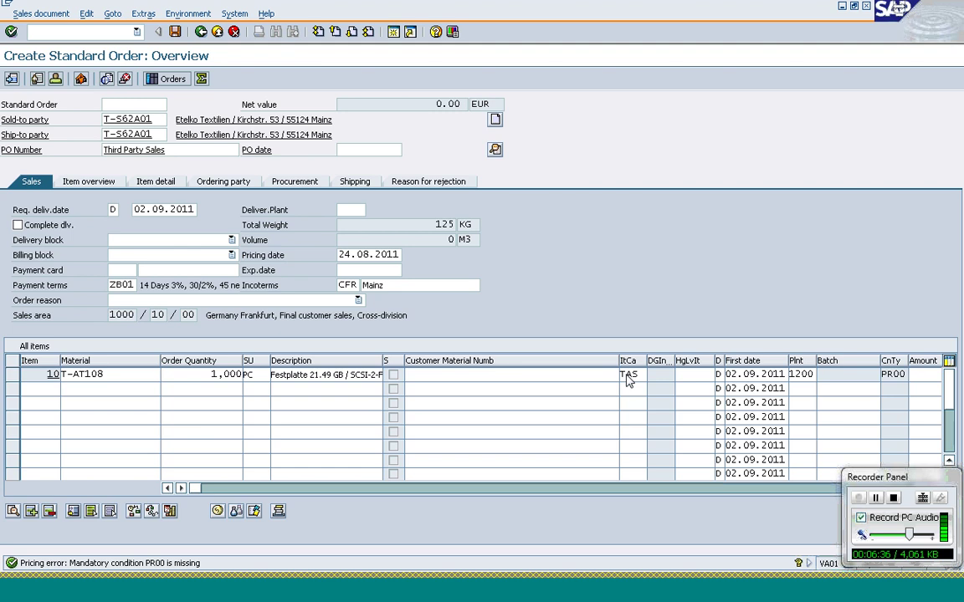
pyautogui.press('Return')
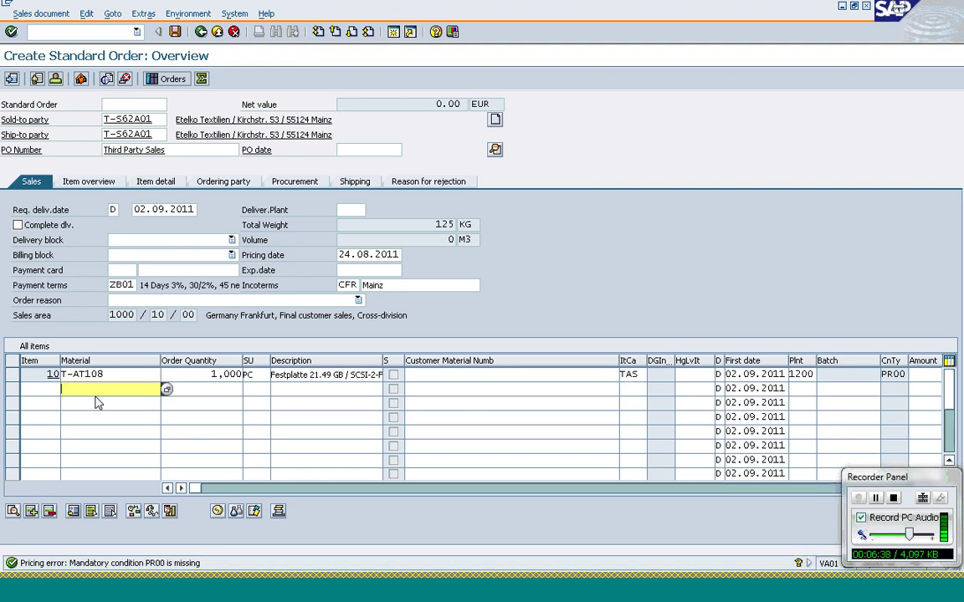
# - Display the schedule lines of the T-AT108 item and check the order and rounded quantities
pyautogui.click(12, 376)
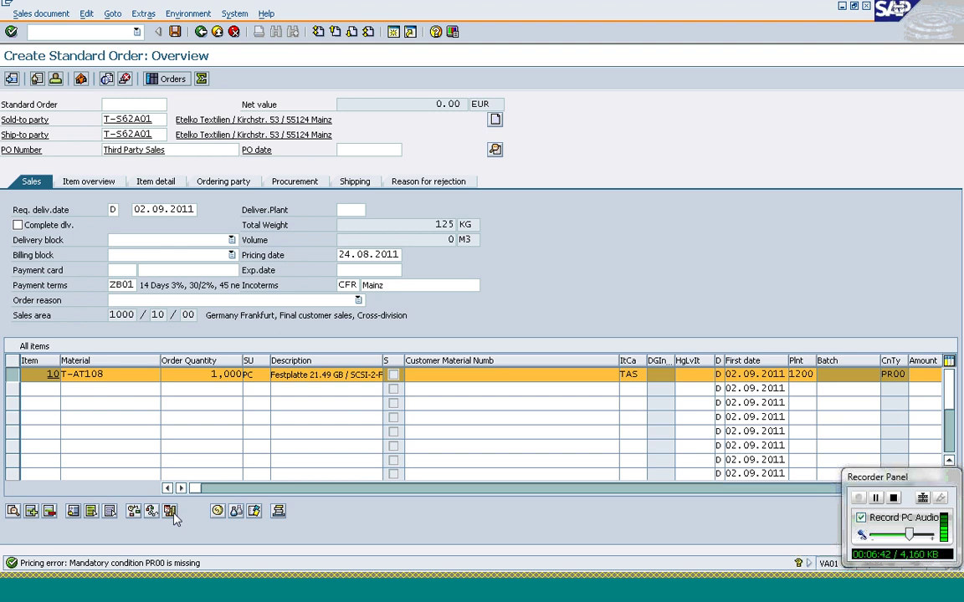
pyautogui.doubleClick(86, 374)
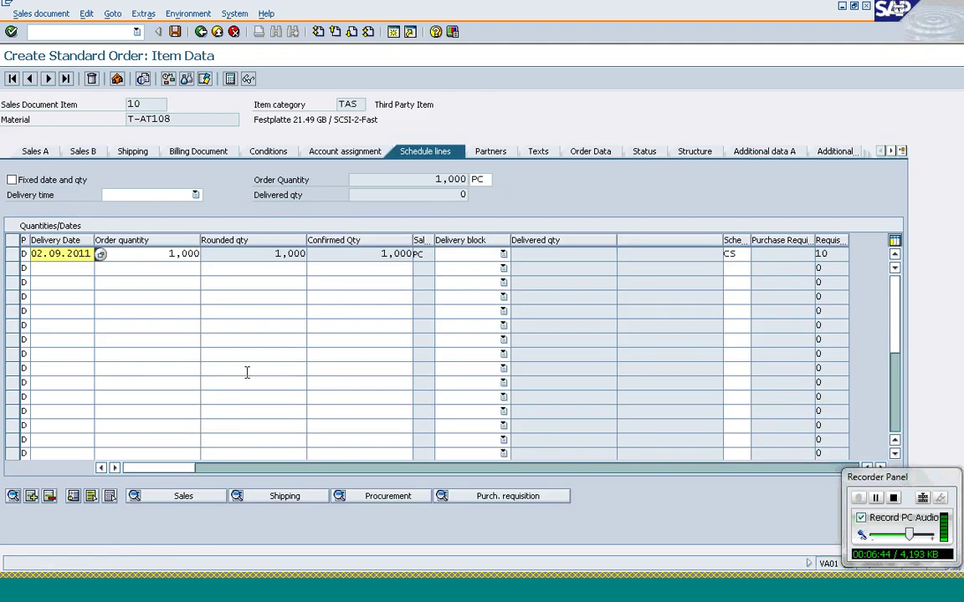
pyautogui.click(226, 253)
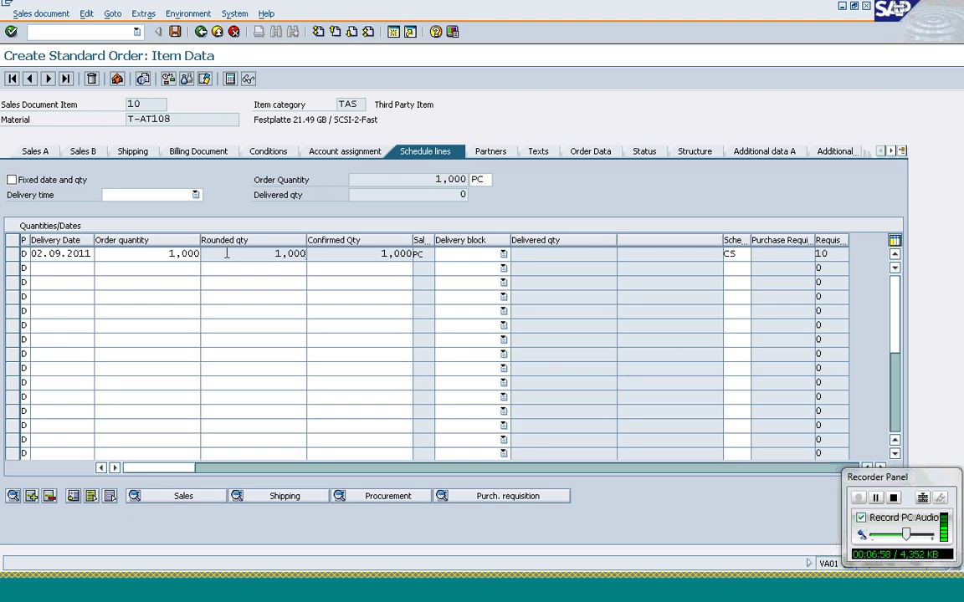
pyautogui.click(165, 252)
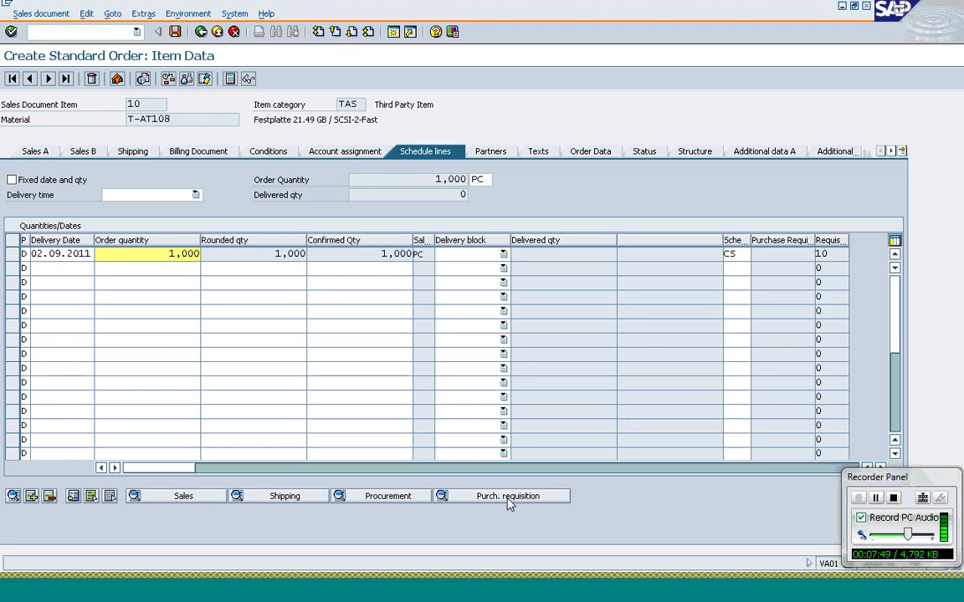
# - Examine the schedule line's purchase requisition for purchasing group, release date, valuation price and order unit, and return to the item data
pyautogui.click(508, 496)
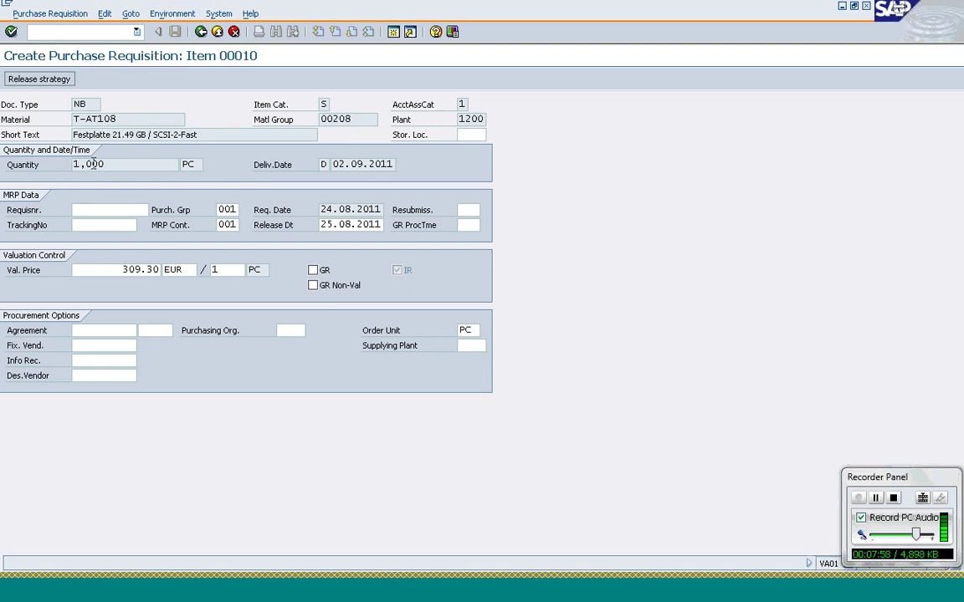
pyautogui.click(230, 210)
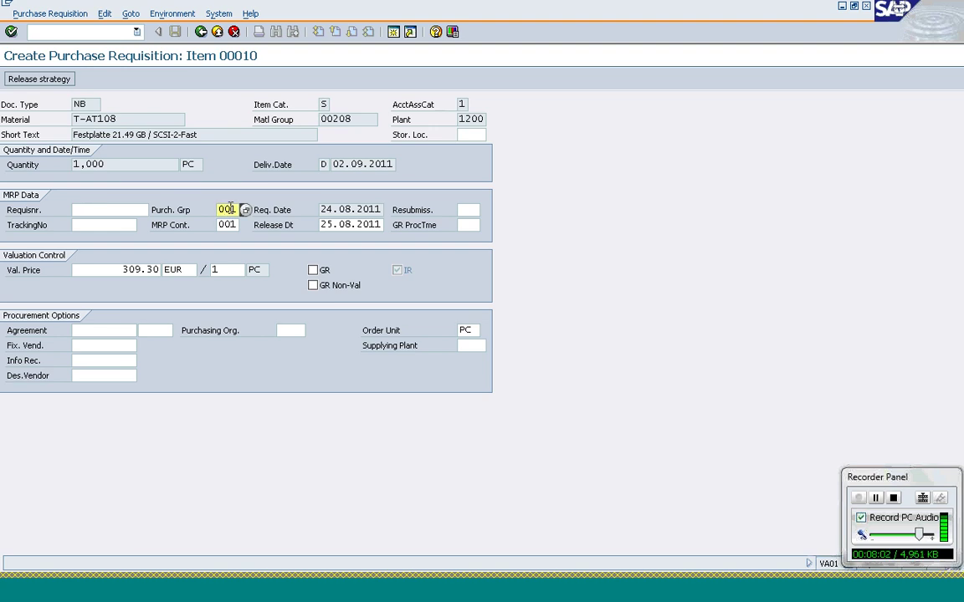
pyautogui.click(350, 224)
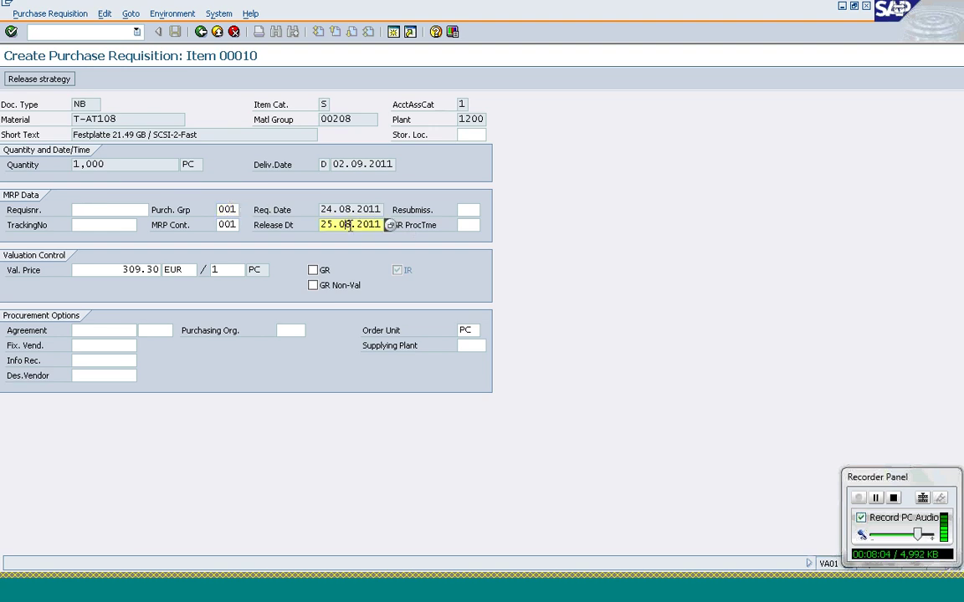
pyautogui.click(115, 270)
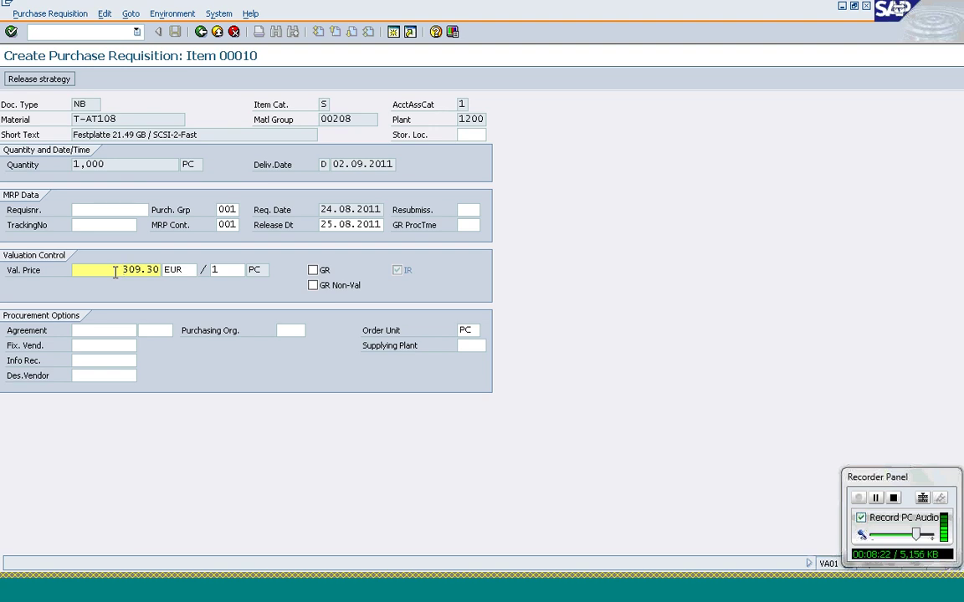
pyautogui.click(473, 332)
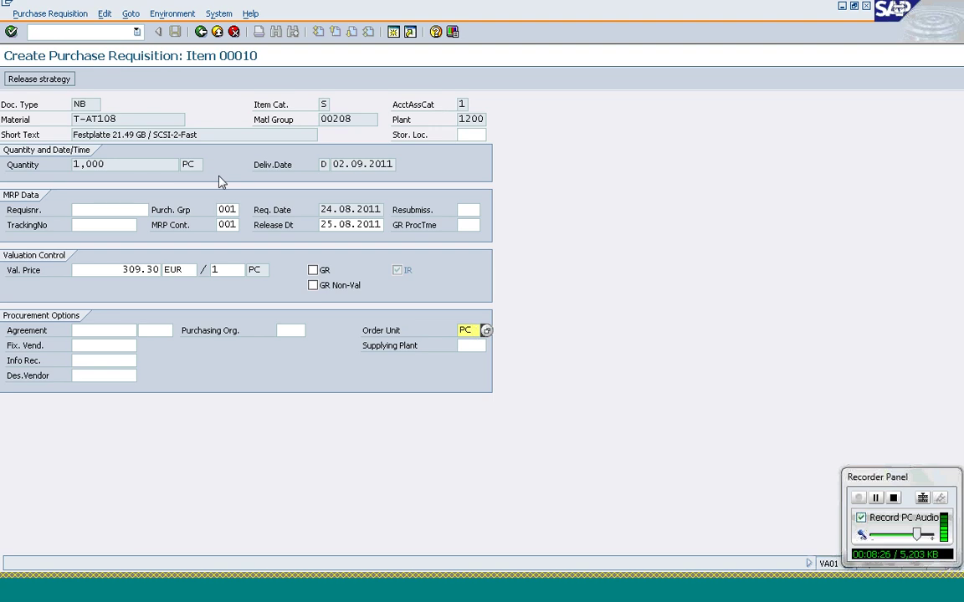
pyautogui.click(201, 32)
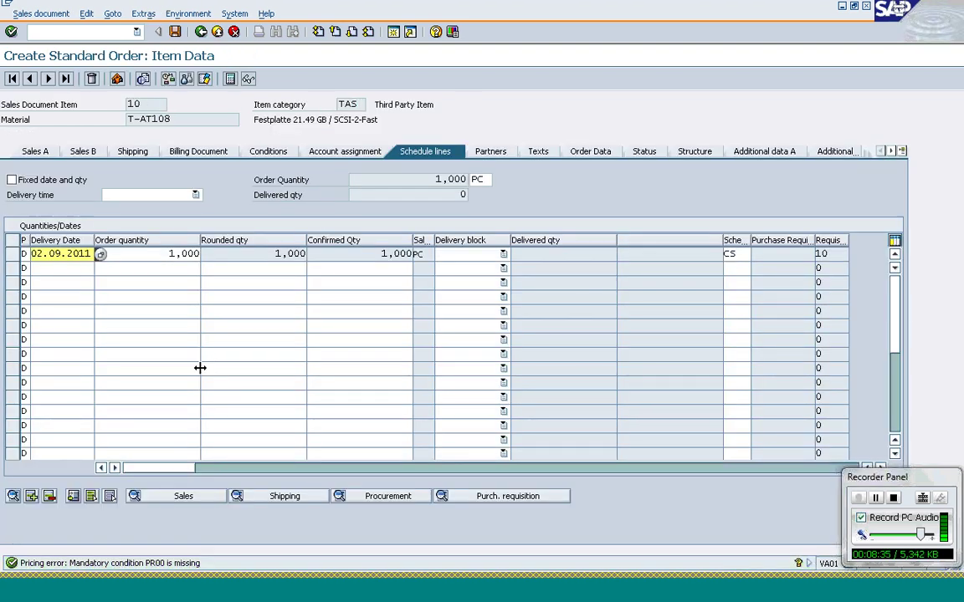
# - Add price condition PR00 with an amount of 395 to the pricing conditions of the T-AT108 item
pyautogui.click(277, 159)
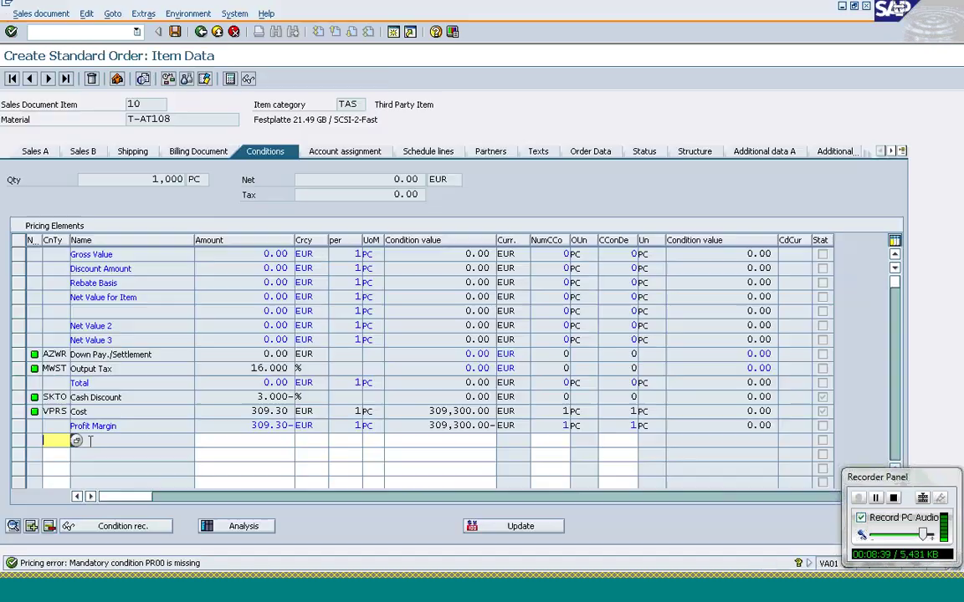
pyautogui.write('PR00')
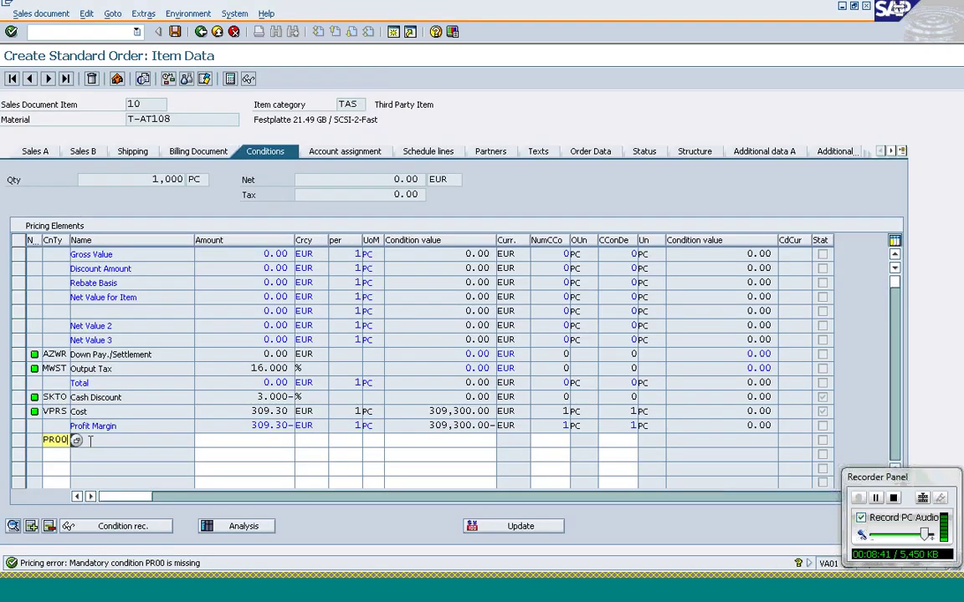
pyautogui.press('Tab')
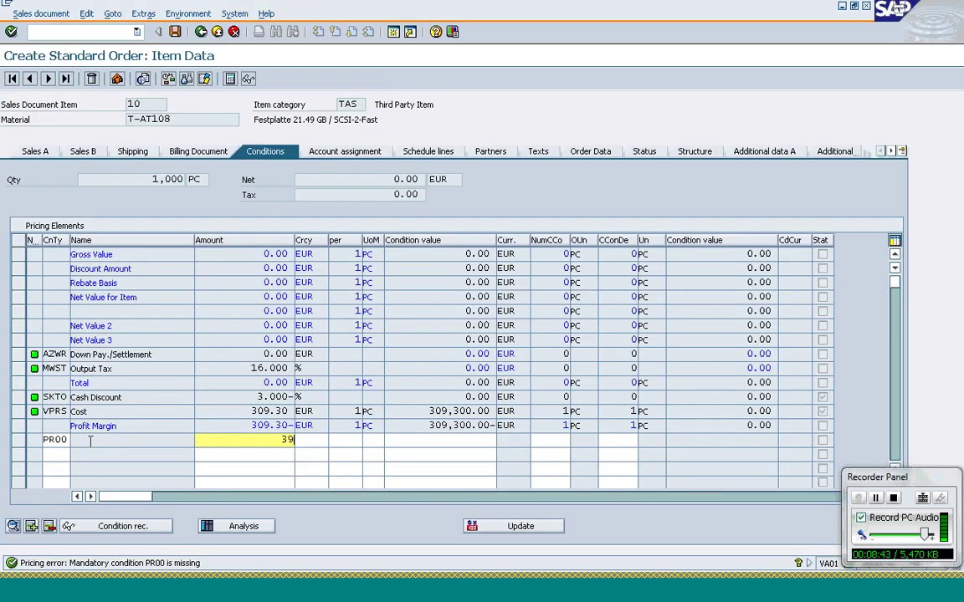
pyautogui.write('395')
pyautogui.press('Return')
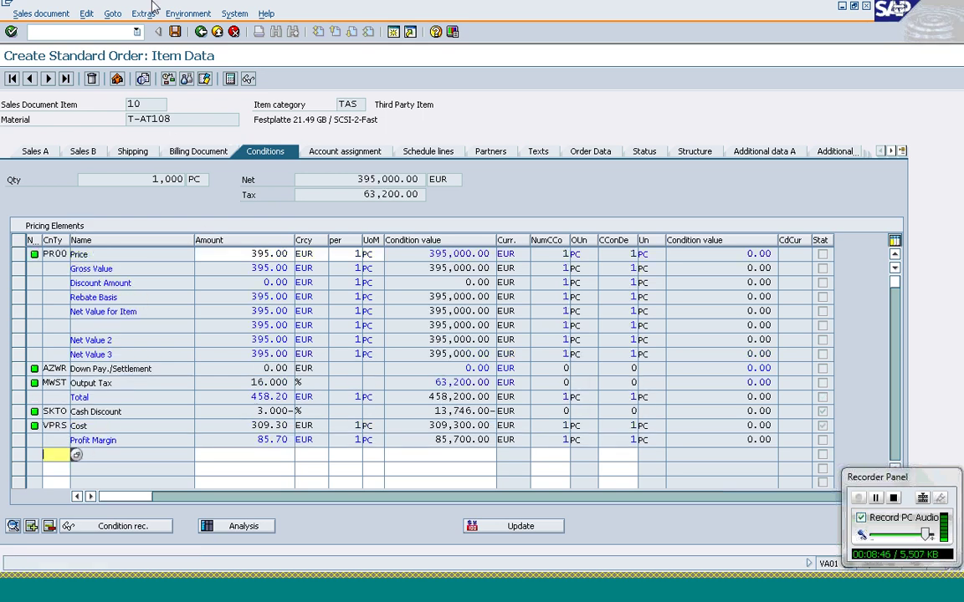
# - Return to the order overview and save the standard order
pyautogui.click(201, 33)
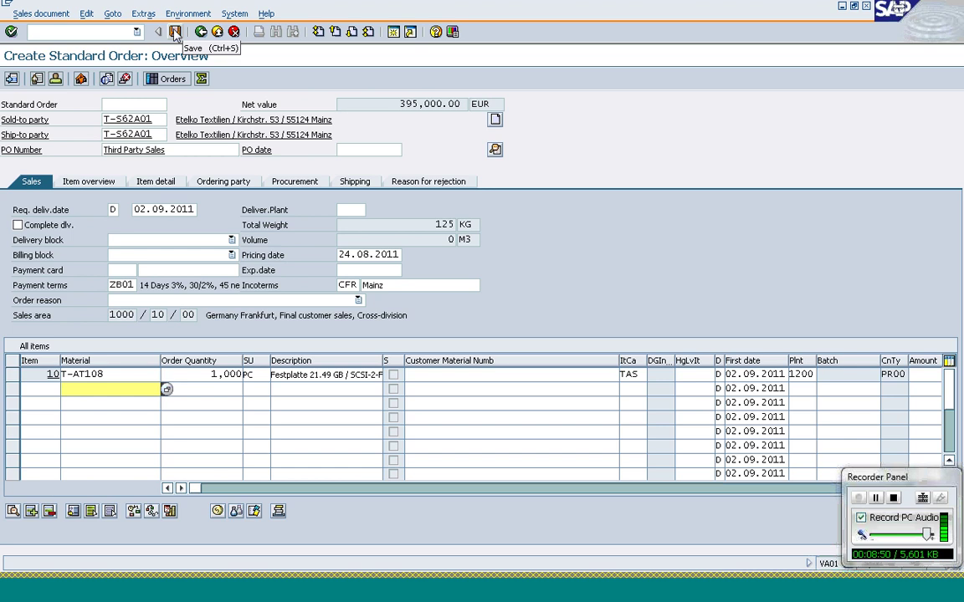
pyautogui.click(175, 33)
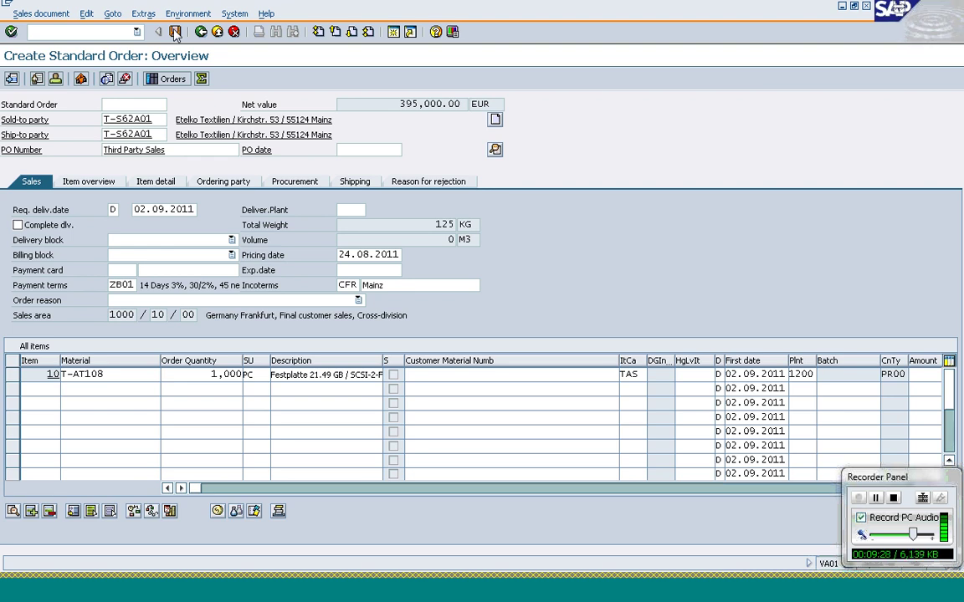
pyautogui.click(175, 32)
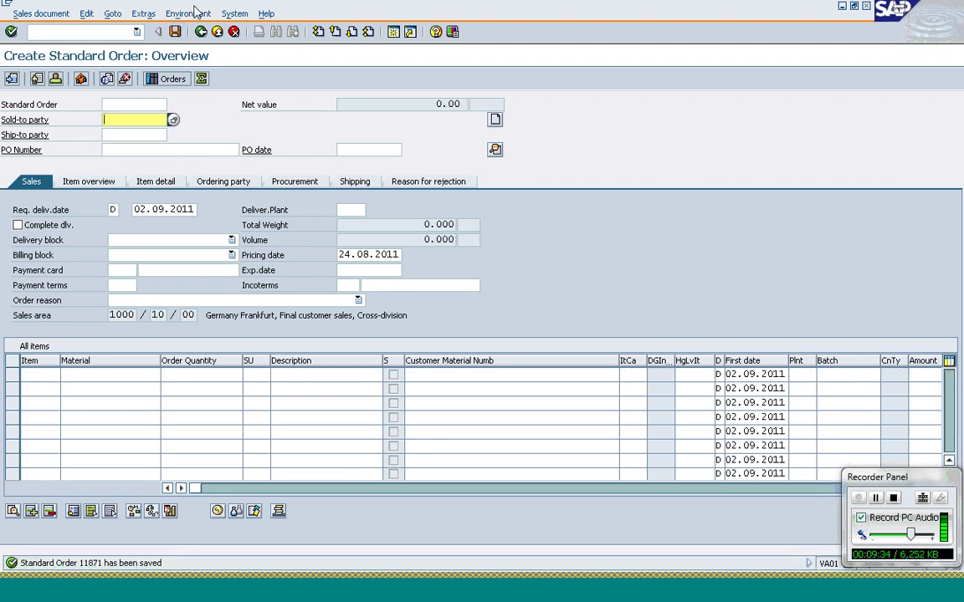
# - Leave order creation and open the saved standard order for changing with transaction VA02
pyautogui.click(201, 31)
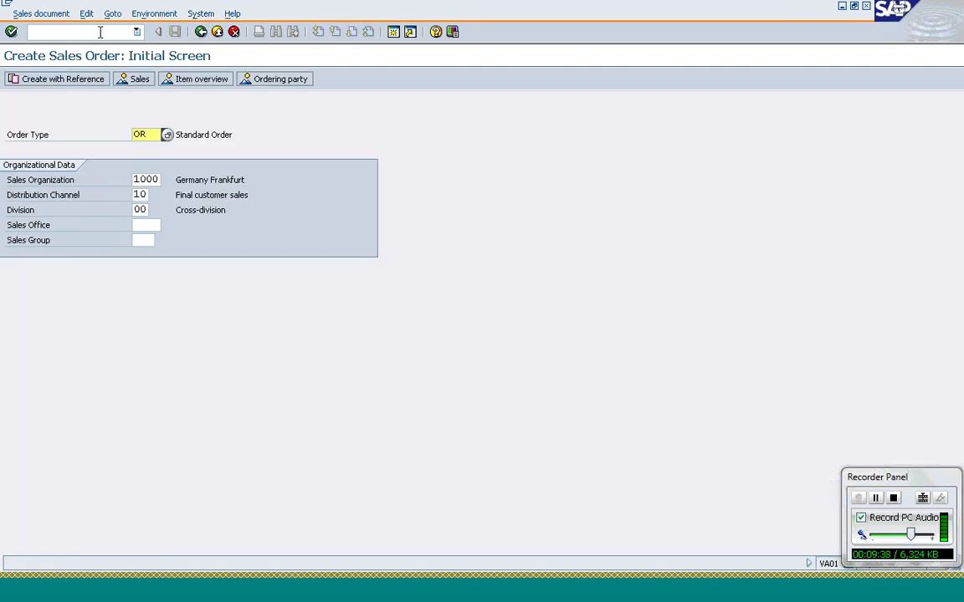
pyautogui.click(100, 34)
pyautogui.write('/nva02')
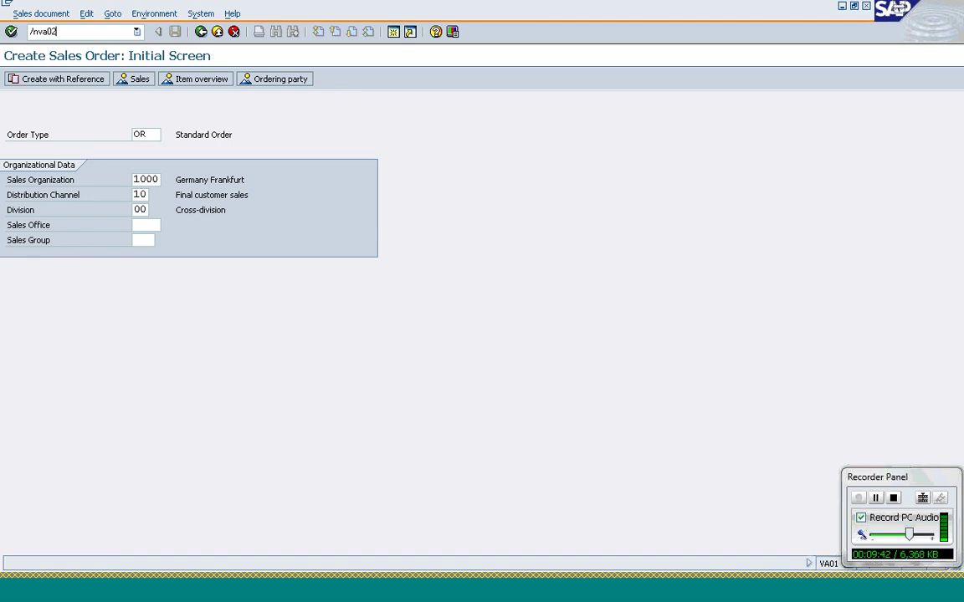
pyautogui.press('Return')
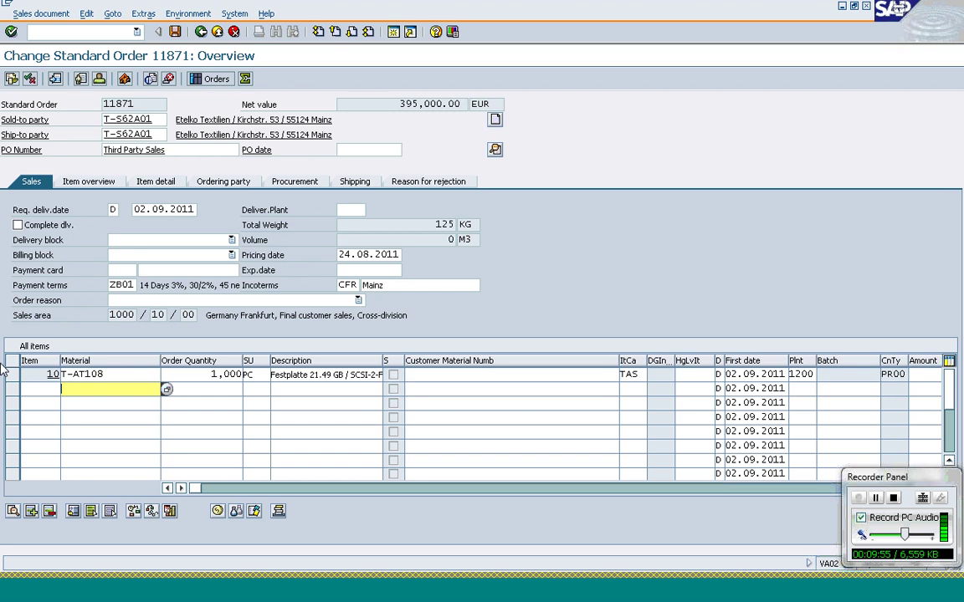
# - Display the schedule lines of the T-AT108 item in the saved order and check the purchase requisition number
pyautogui.click(11, 375)
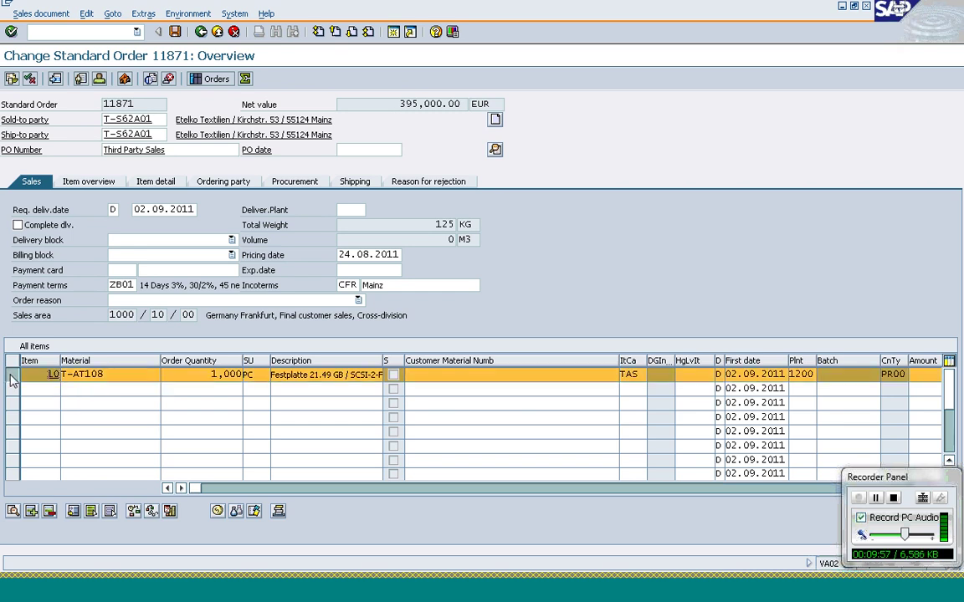
pyautogui.click(170, 511)
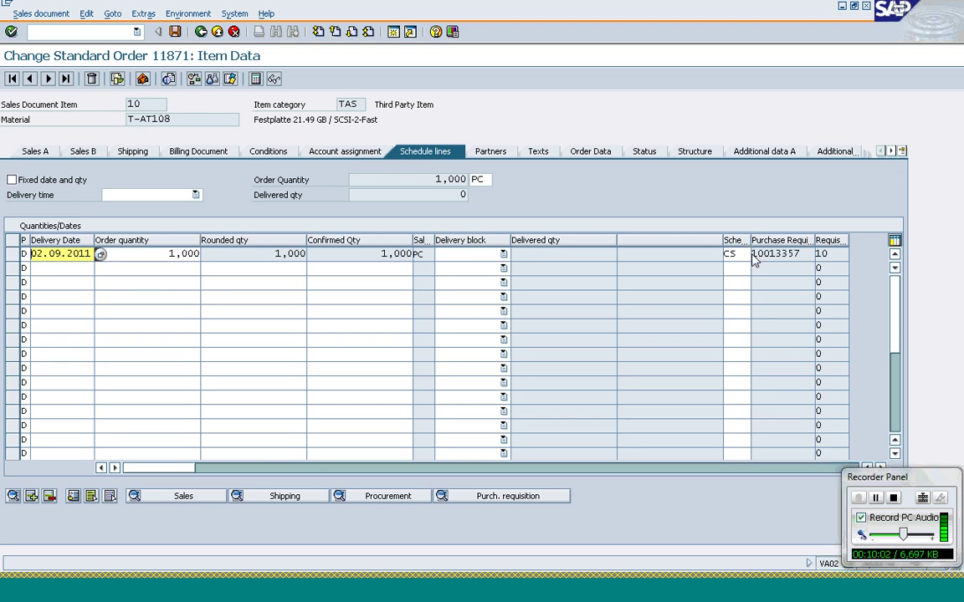
pyautogui.click(799, 253)
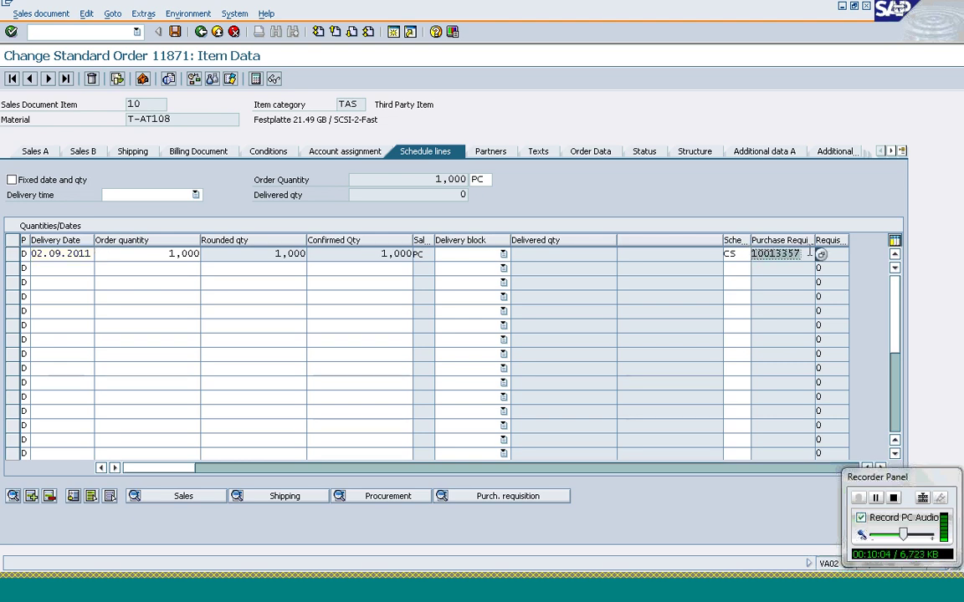
pyautogui.click(811, 252)
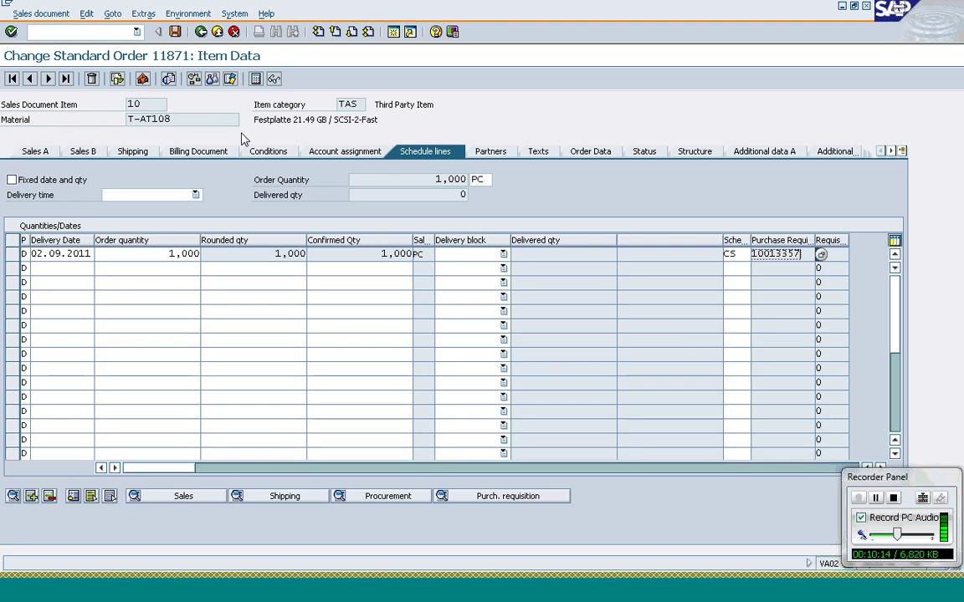
# - Return from the item data to the sales order overview and start purchase order creation with transaction ME21N
pyautogui.click(113, 38)
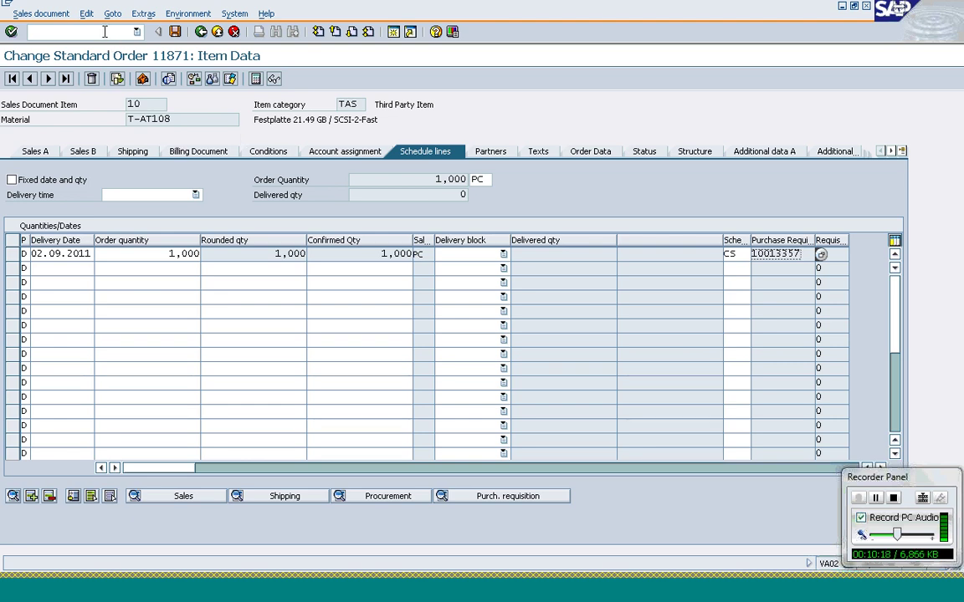
pyautogui.press('Return')
pyautogui.click(201, 32)
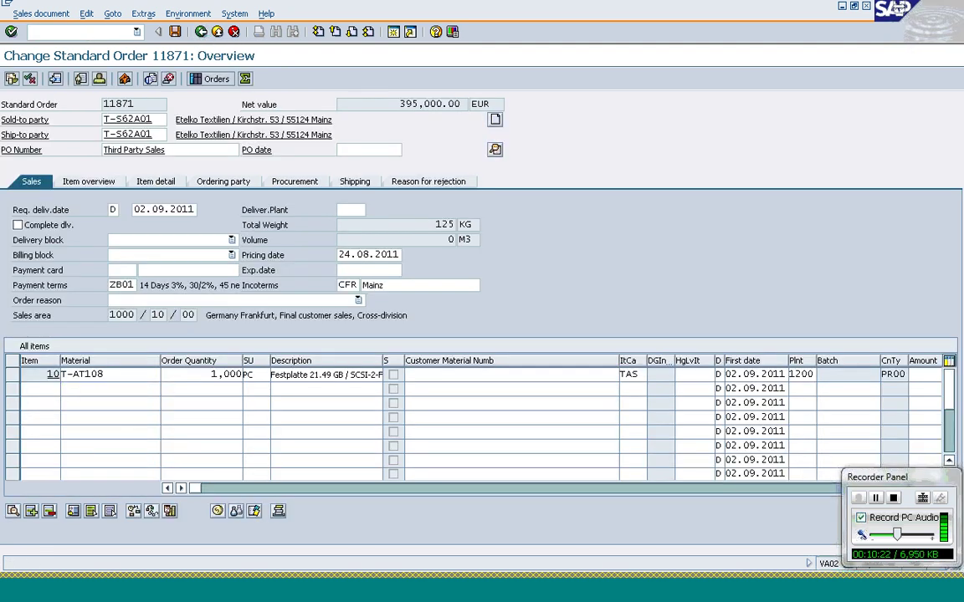
pyautogui.write('/nme21n')
pyautogui.press('Return')
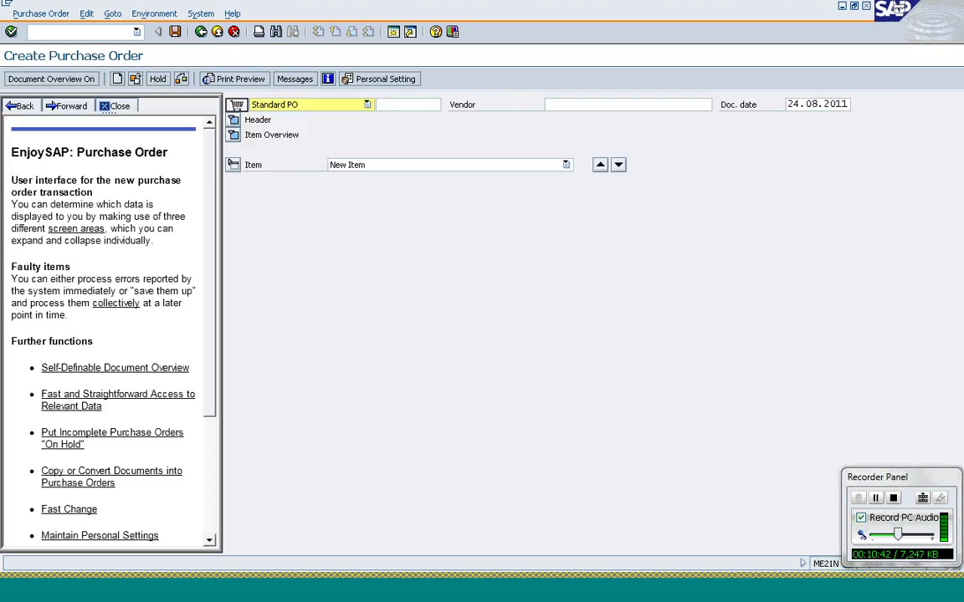
# - Close the help text, show the document overview listing my purchase requisitions, and widen it slightly
pyautogui.click(120, 106)
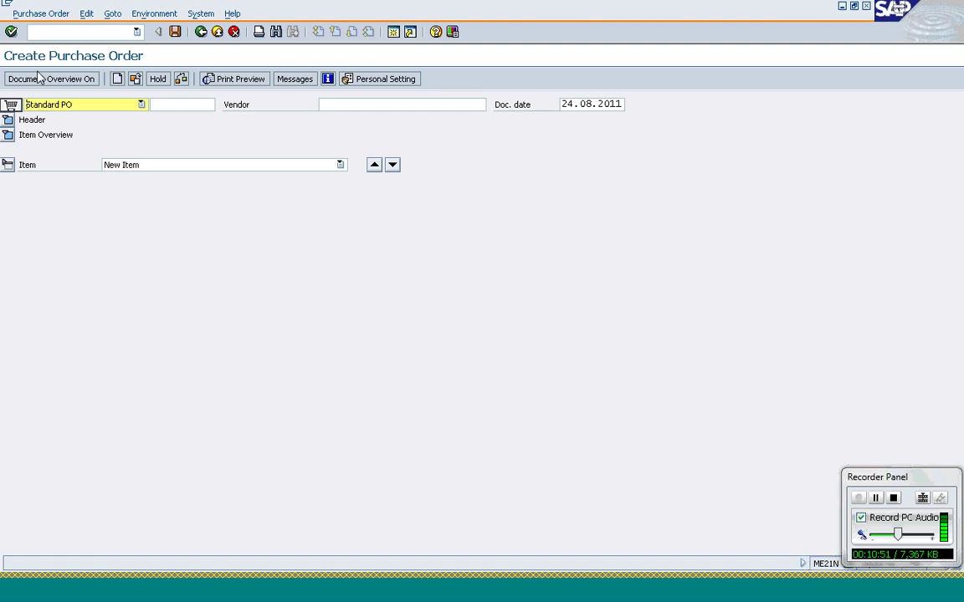
pyautogui.click(36, 81)
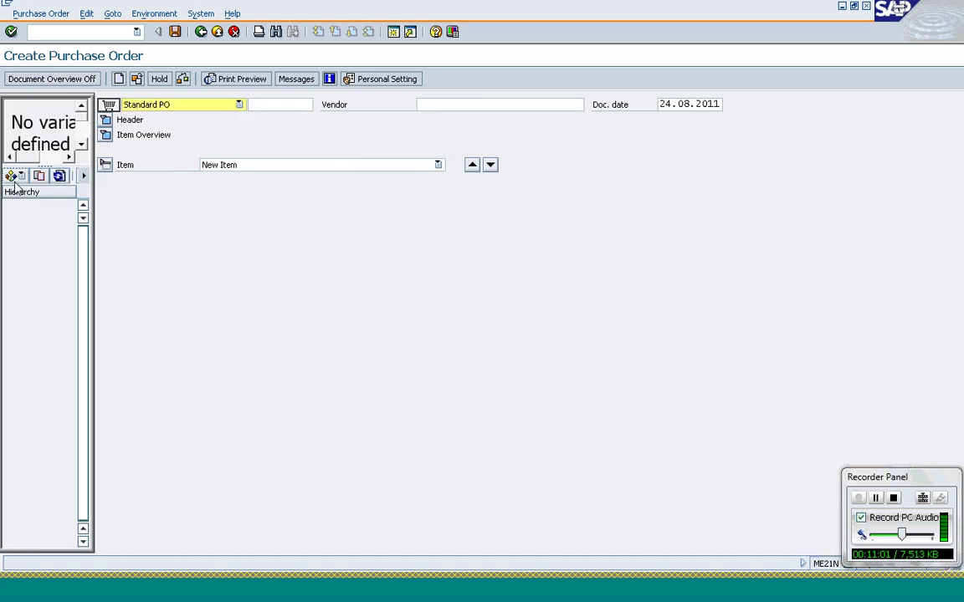
pyautogui.click(16, 177)
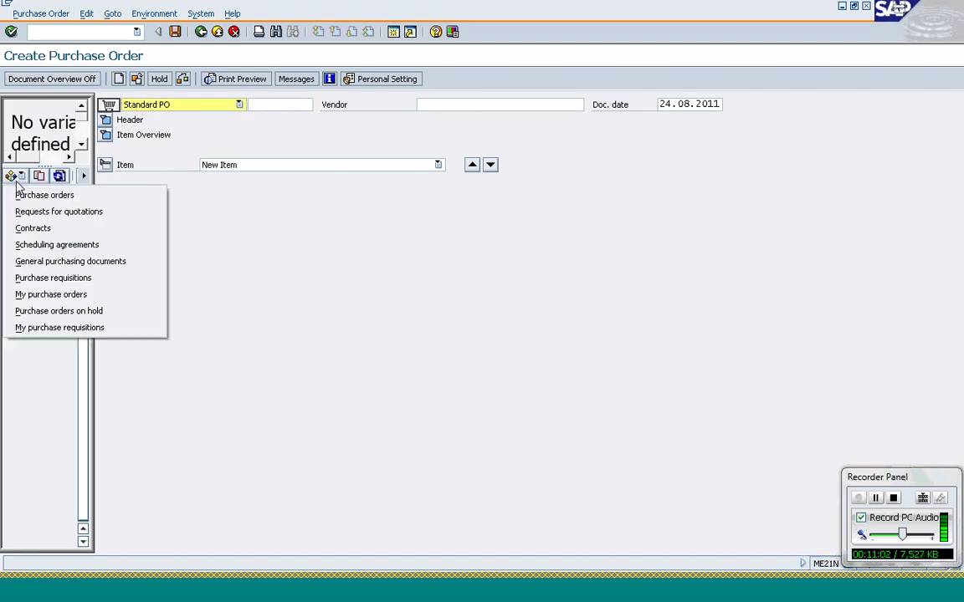
pyautogui.click(76, 329)
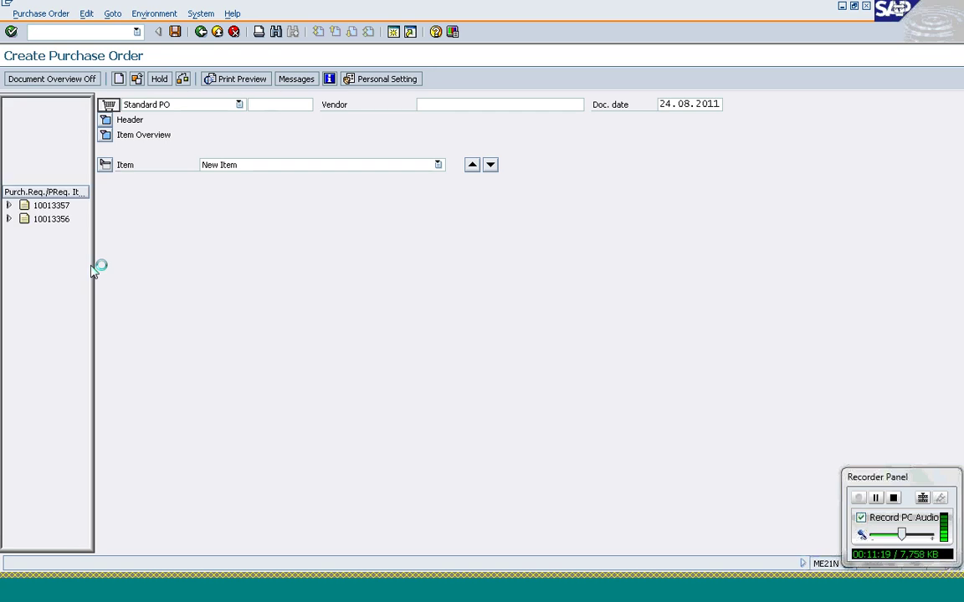
pyautogui.moveTo(92, 268); pyautogui.dragTo(123, 266)
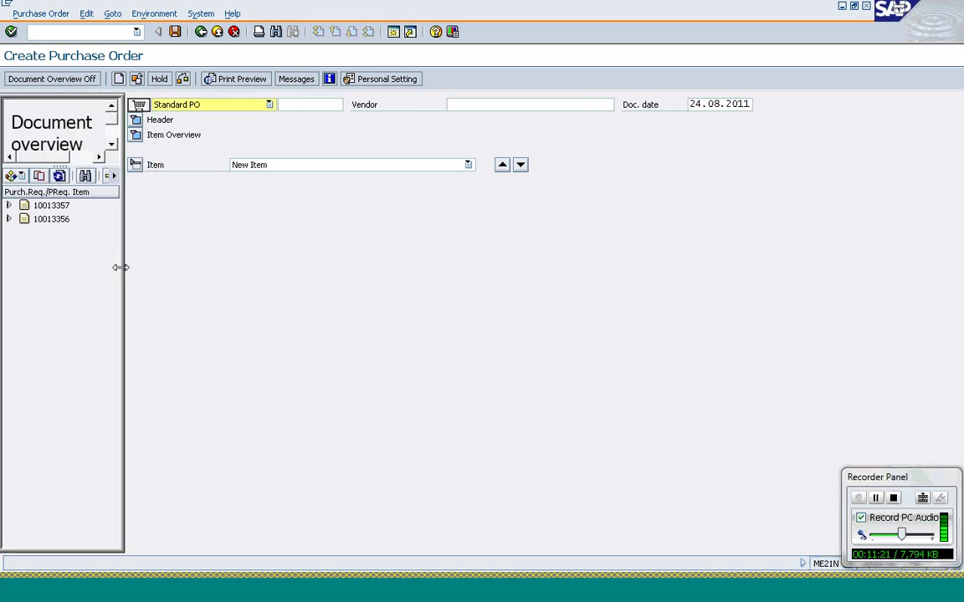
# - Adopt the first listed purchase requisition into the new standard purchase order
pyautogui.click(24, 208)
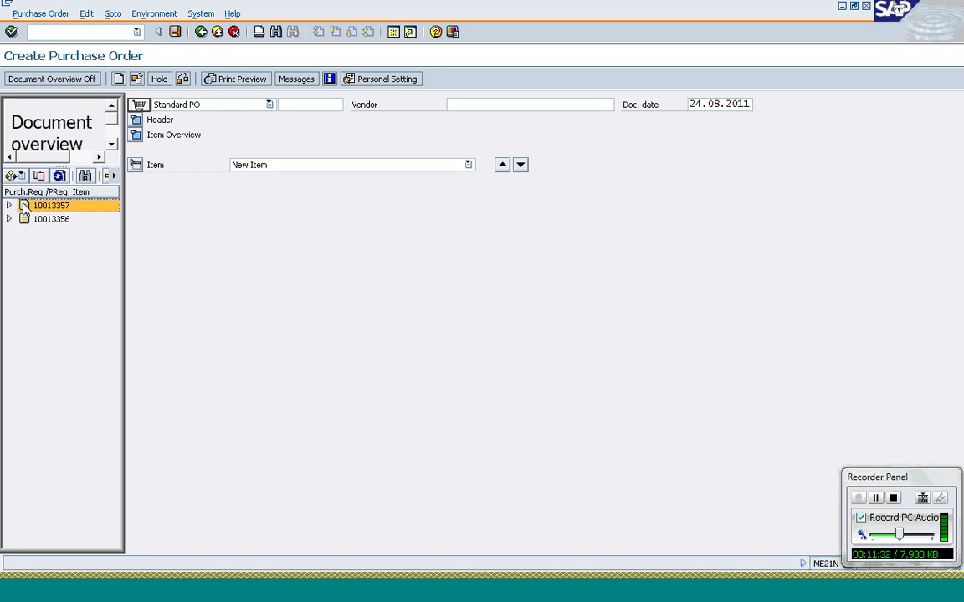
pyautogui.moveTo(23, 209); pyautogui.dragTo(134, 111)
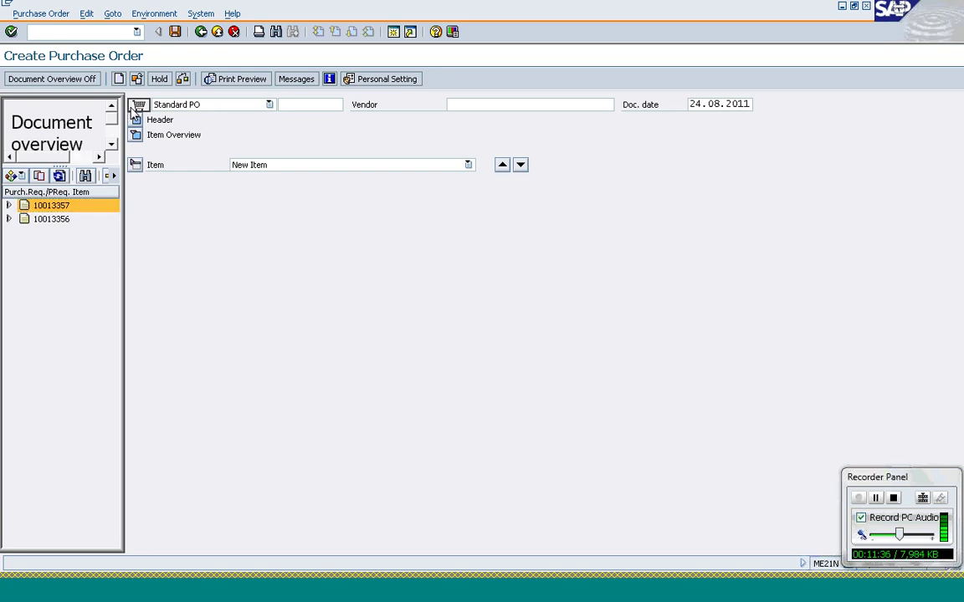
pyautogui.doubleClick(42, 214)
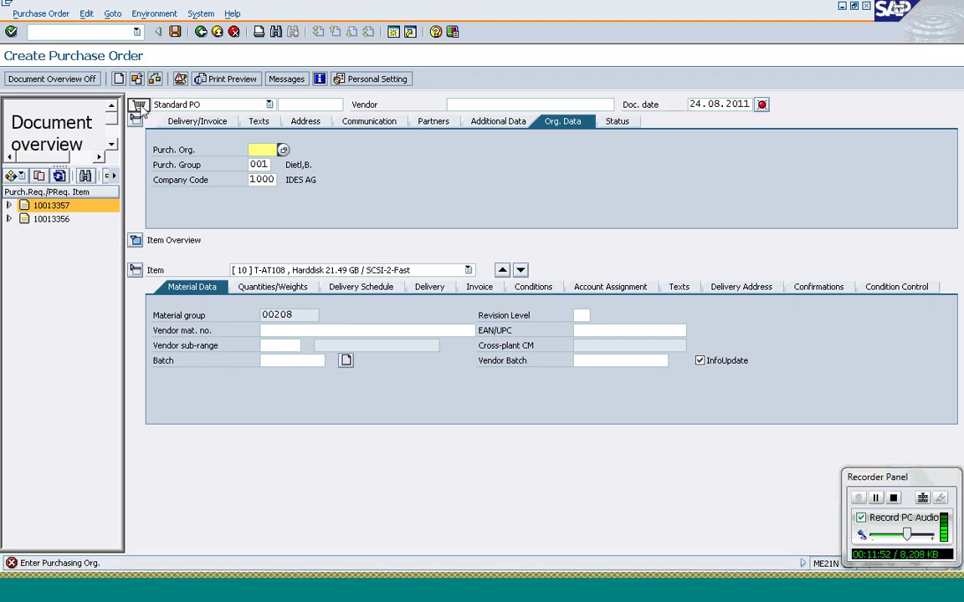
# - Set the purchasing organization to 1000 and the vendor to 1000 in the purchase order
pyautogui.write('1000')
pyautogui.click(474, 104)
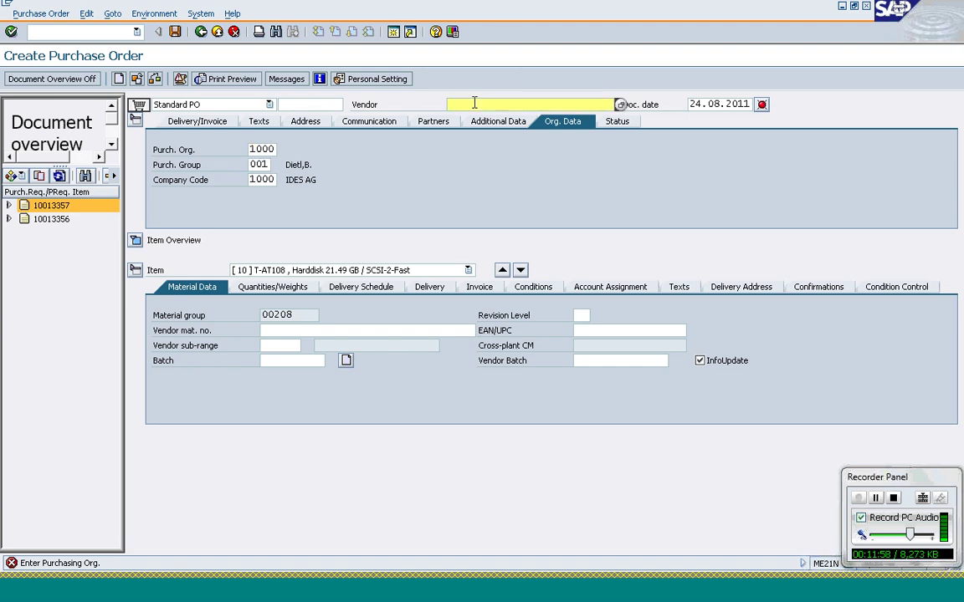
pyautogui.write('1000')
pyautogui.press('Return')
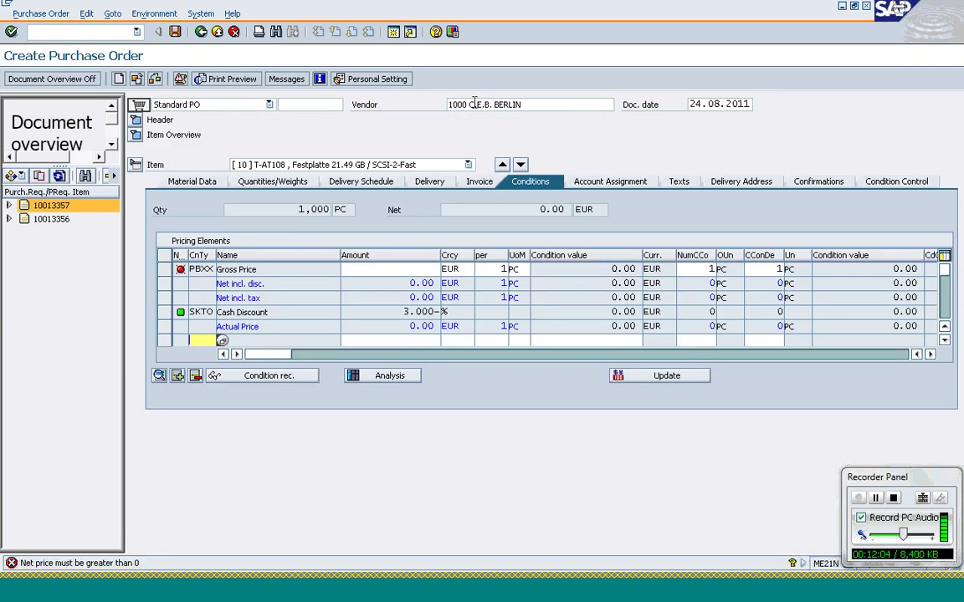
# - Set the gross price PBXX of the T-AT108 item to 275 EUR and check the purchase order
pyautogui.click(366, 268)
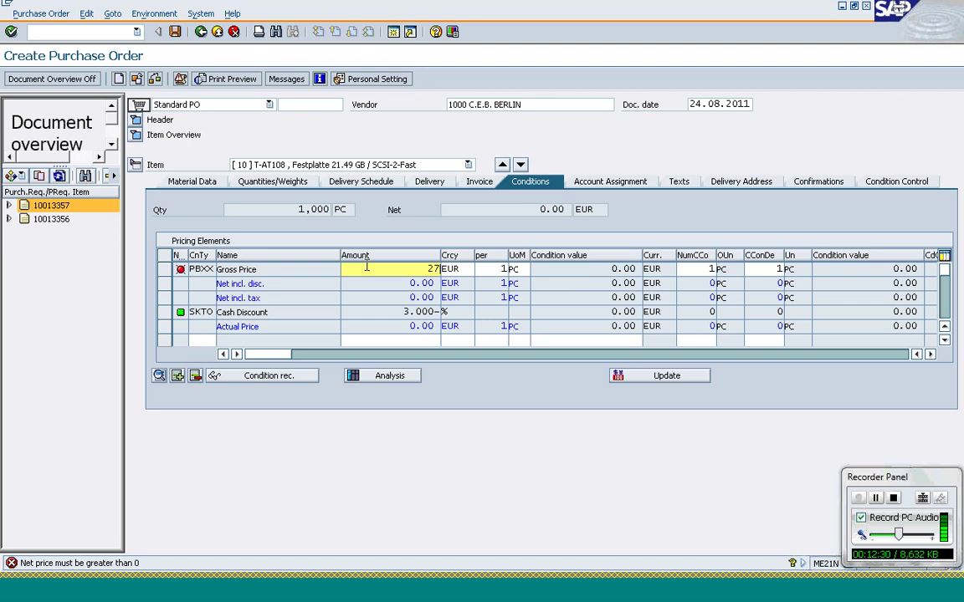
pyautogui.write('5')
pyautogui.press('Return')
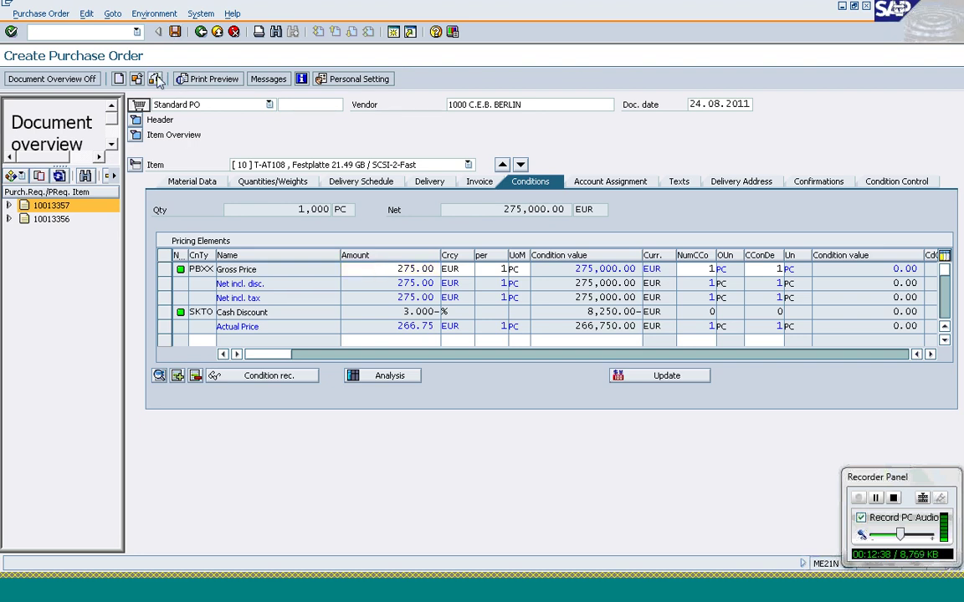
pyautogui.click(155, 79)
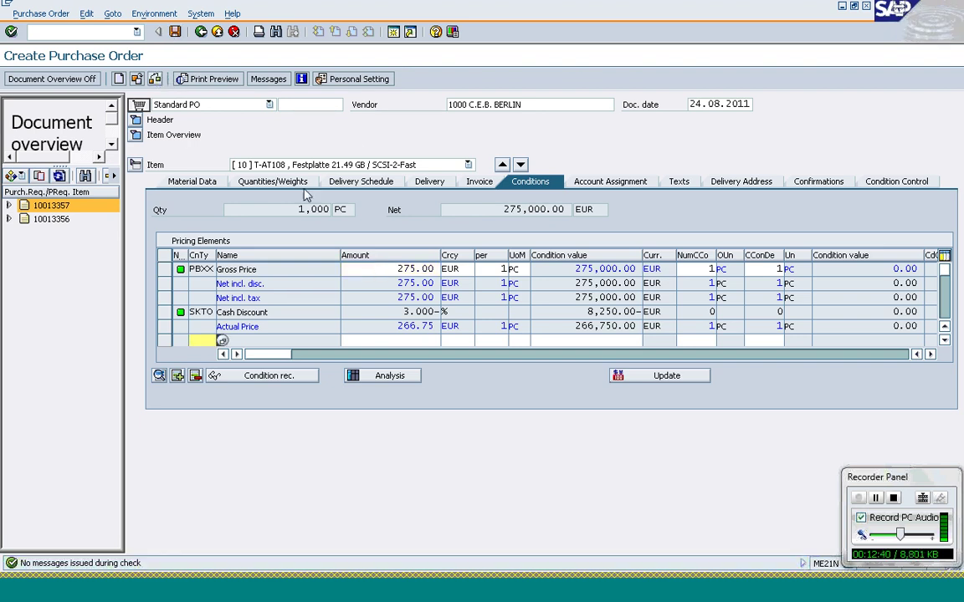
# - Examine the T-AT108 item in the purchase order's item overview, including its delivery data and further columns
pyautogui.click(137, 136)
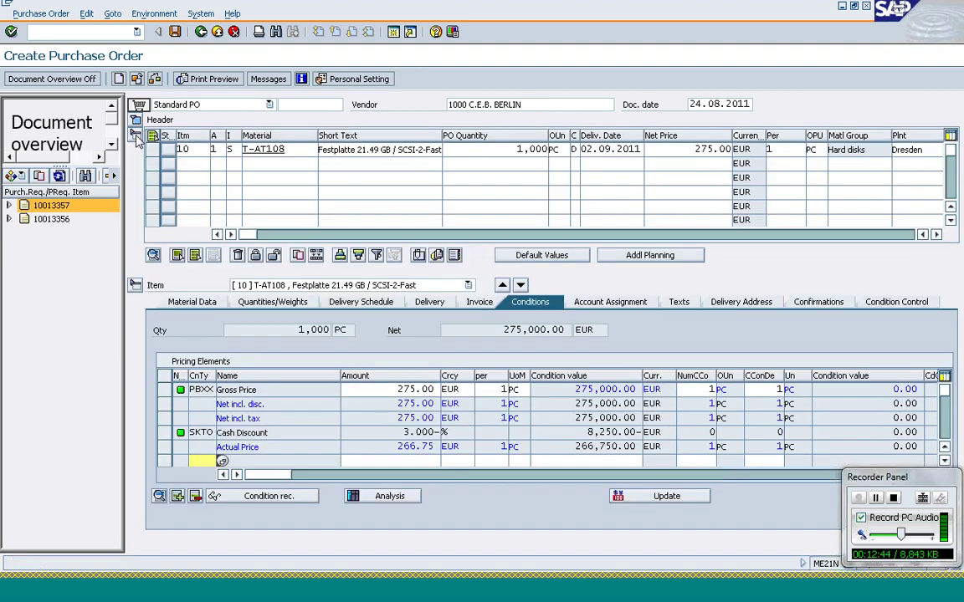
pyautogui.click(434, 306)
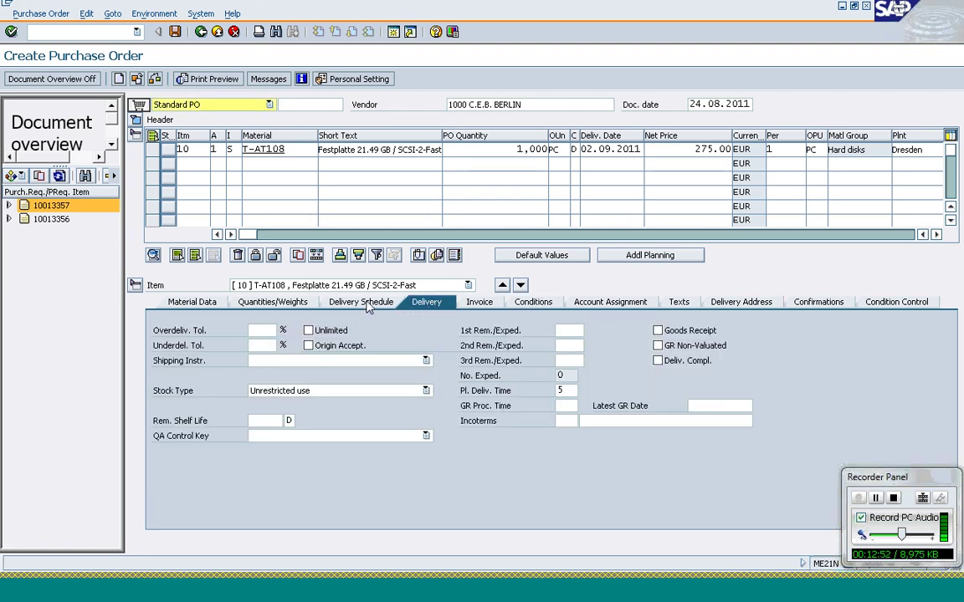
pyautogui.click(938, 235)
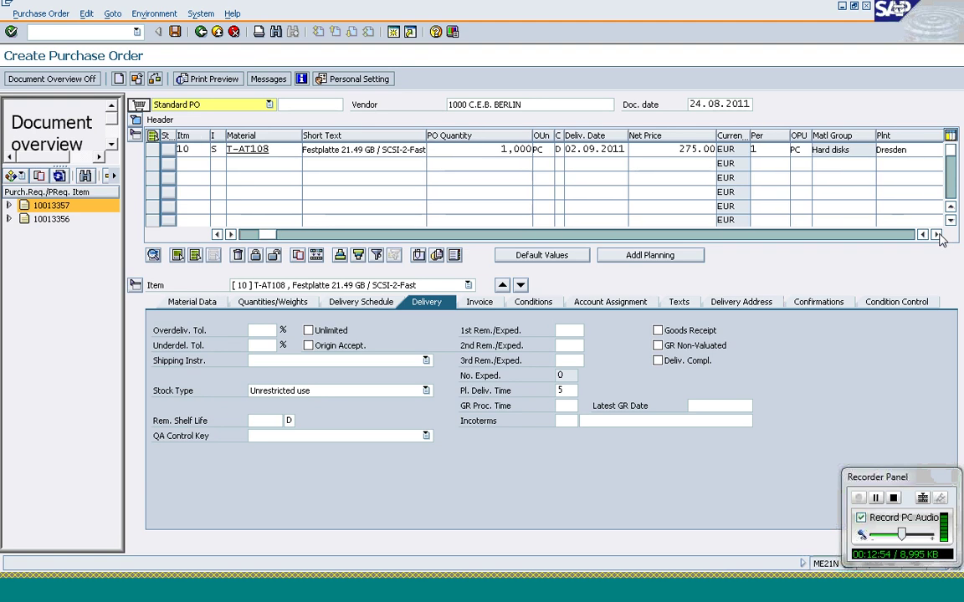
pyautogui.click(937, 235)
pyautogui.click(937, 235)
pyautogui.click(937, 235)
pyautogui.click(937, 235)
pyautogui.click(937, 235)
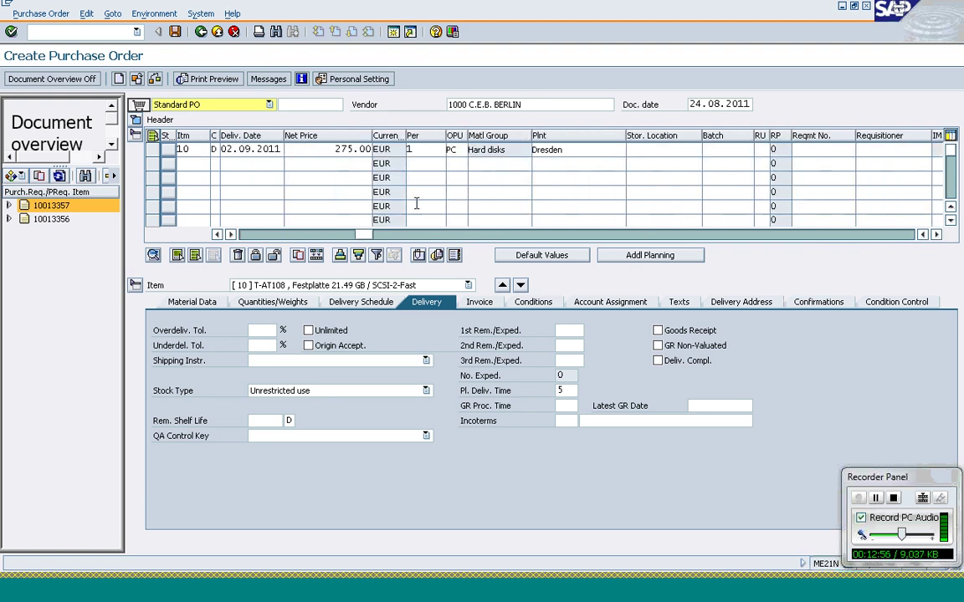
pyautogui.click(243, 235)
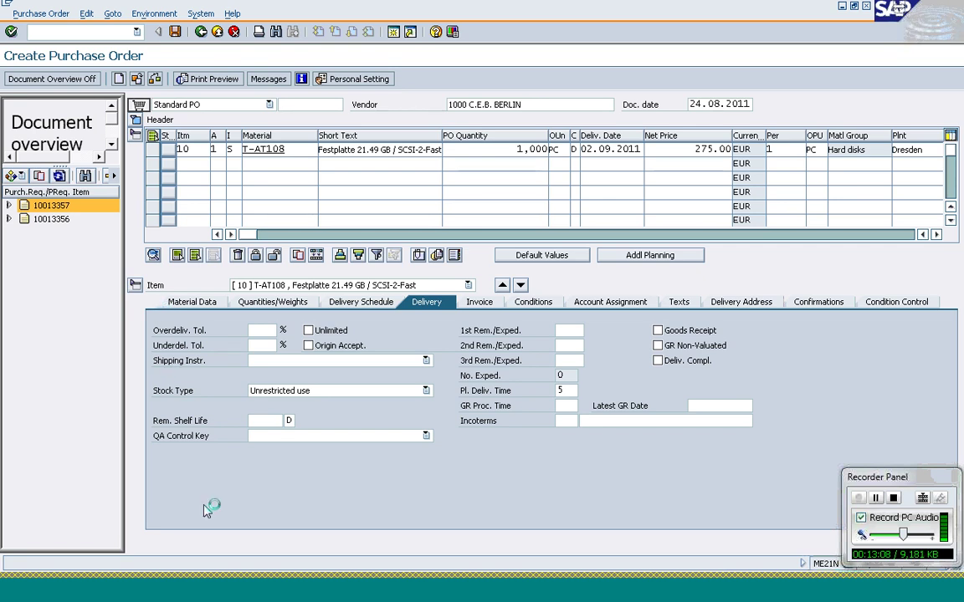
# - Switch between the open SAP sessions and start purchase order creation again with transaction ME21N
pyautogui.moveTo(247, 598)
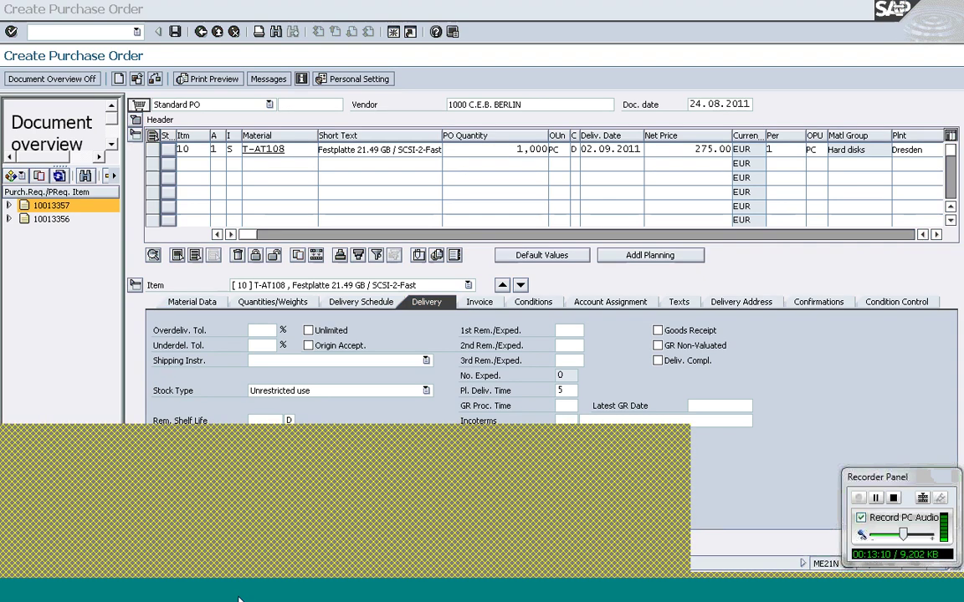
pyautogui.click(630, 494)
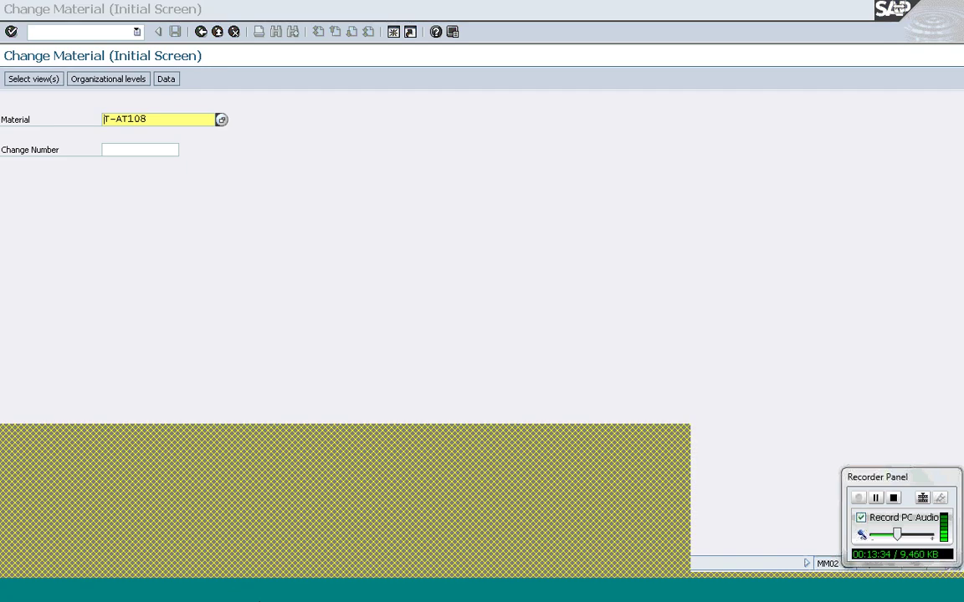
pyautogui.click(303, 497)
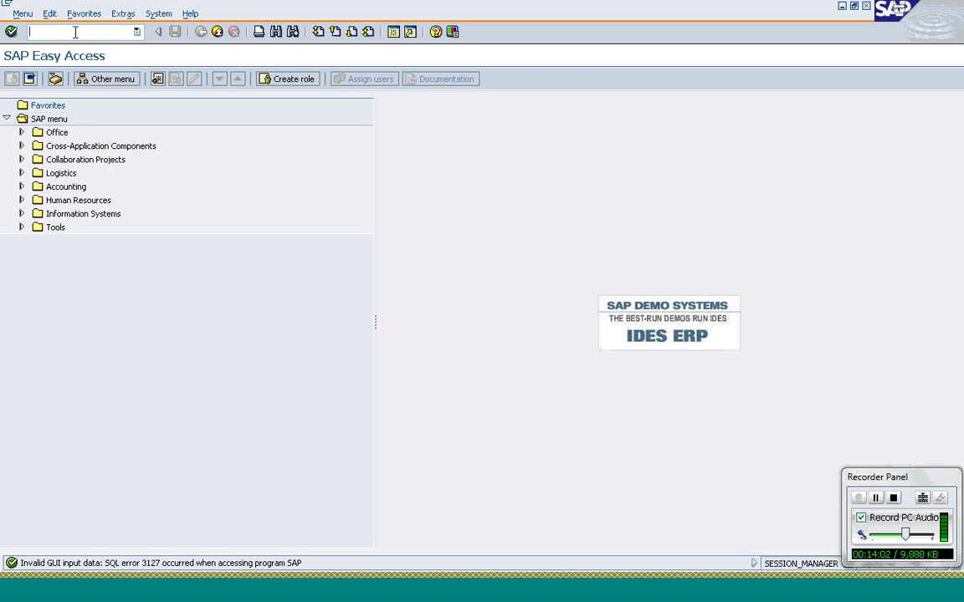
pyautogui.press('Return')
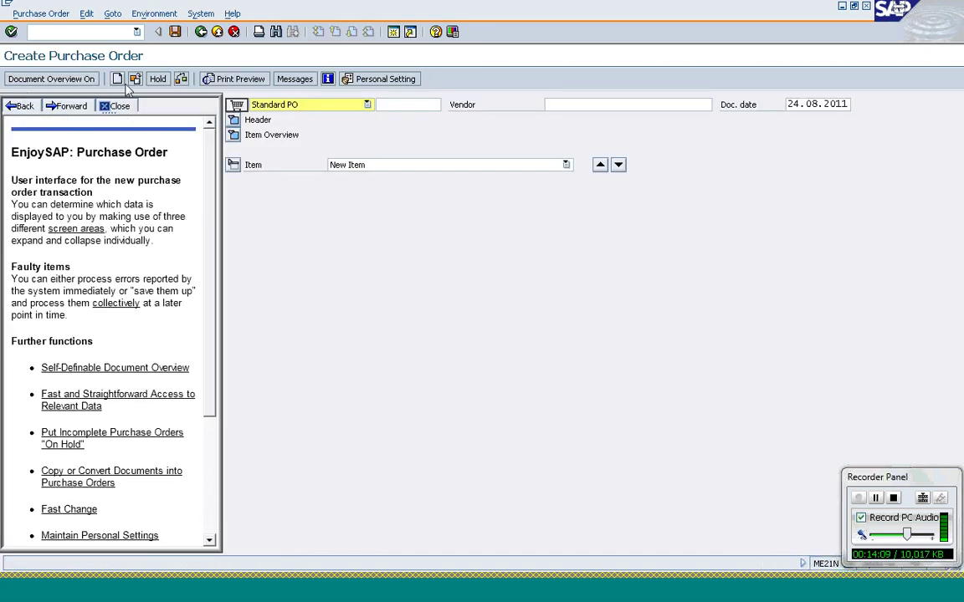
# - Close the help text, list my purchase requisitions in the document overview, and adopt the first one into the standard purchase order
pyautogui.click(103, 109)
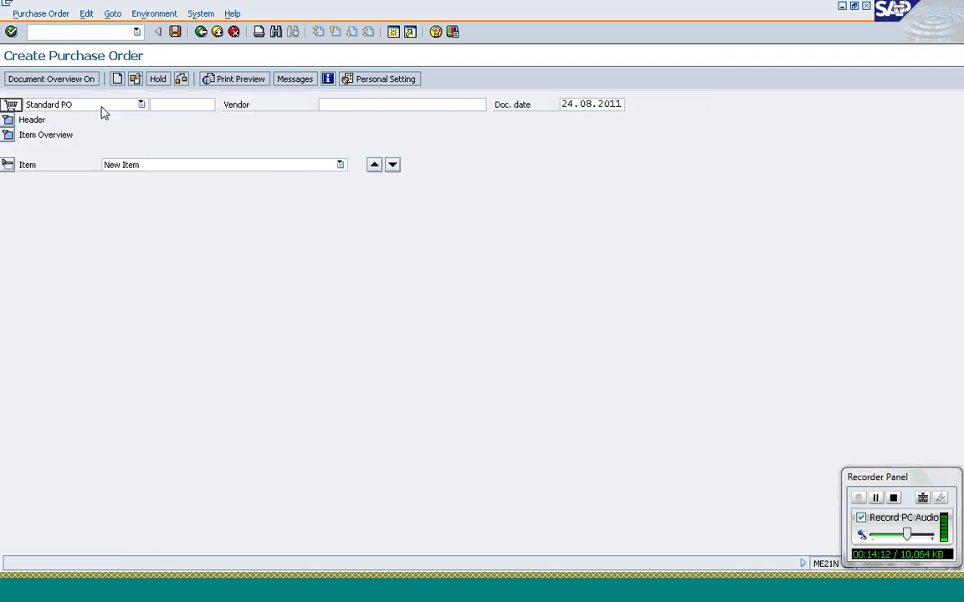
pyautogui.click(30, 80)
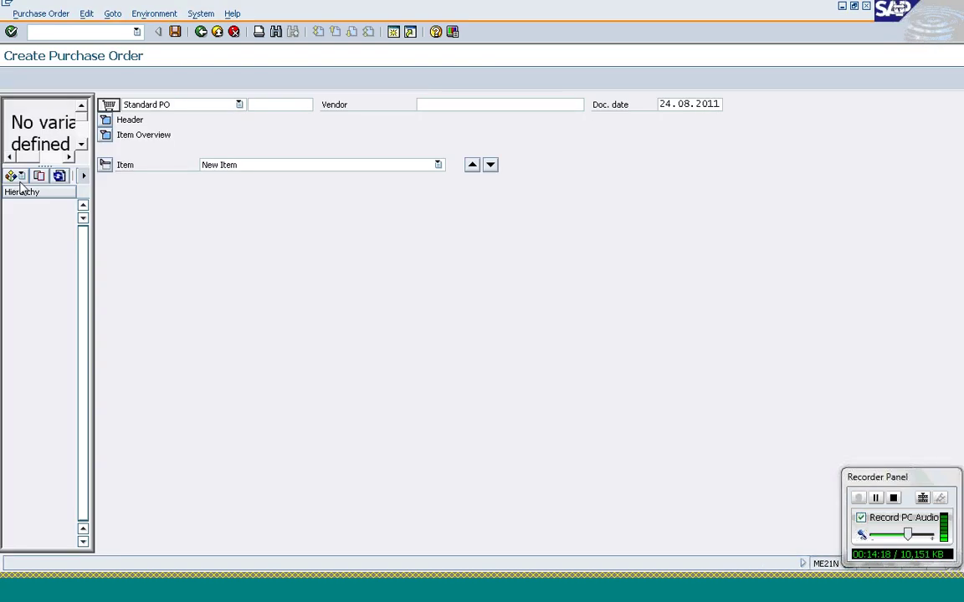
pyautogui.click(58, 174)
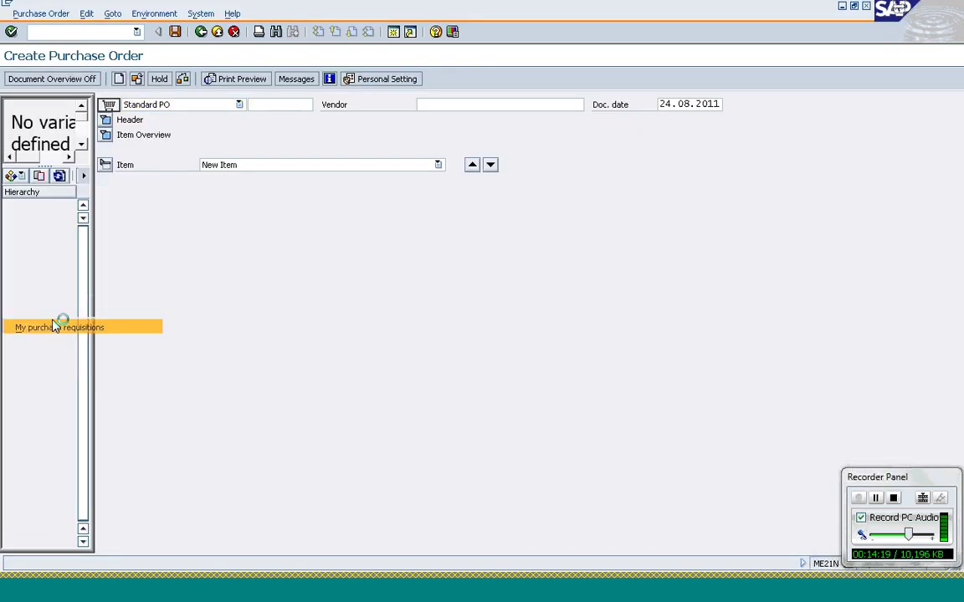
pyautogui.click(47, 291)
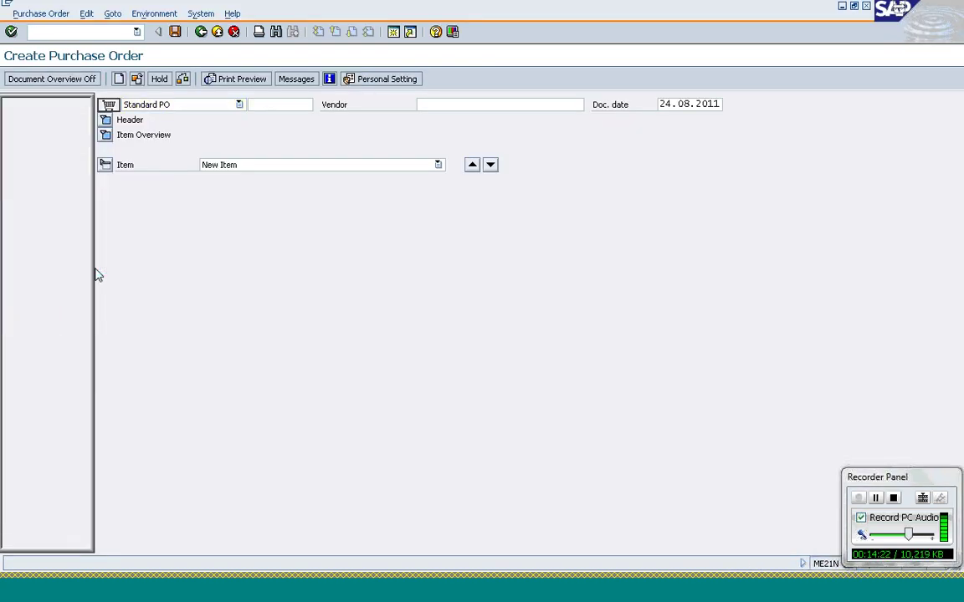
pyautogui.click(44, 207)
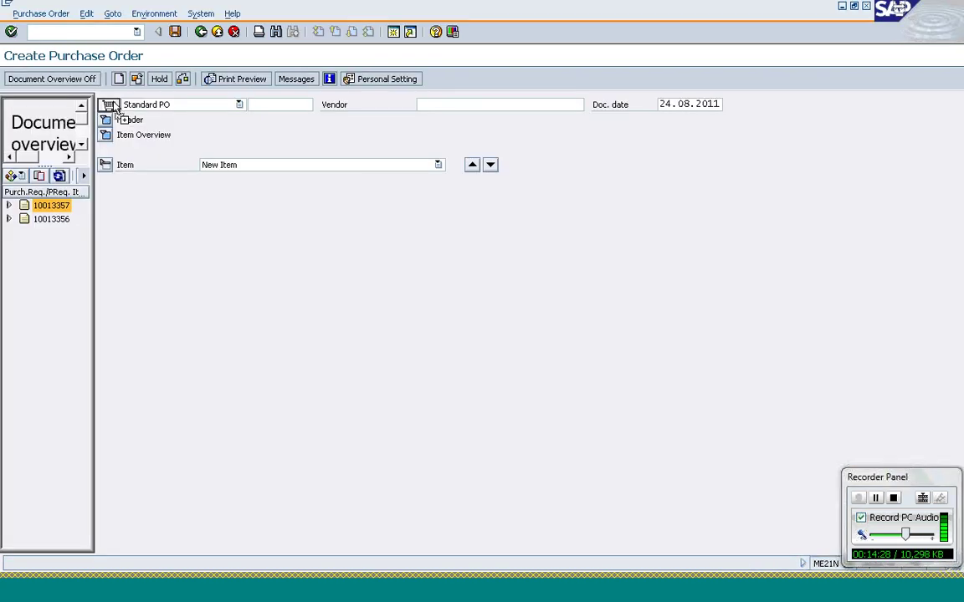
pyautogui.click(111, 105)
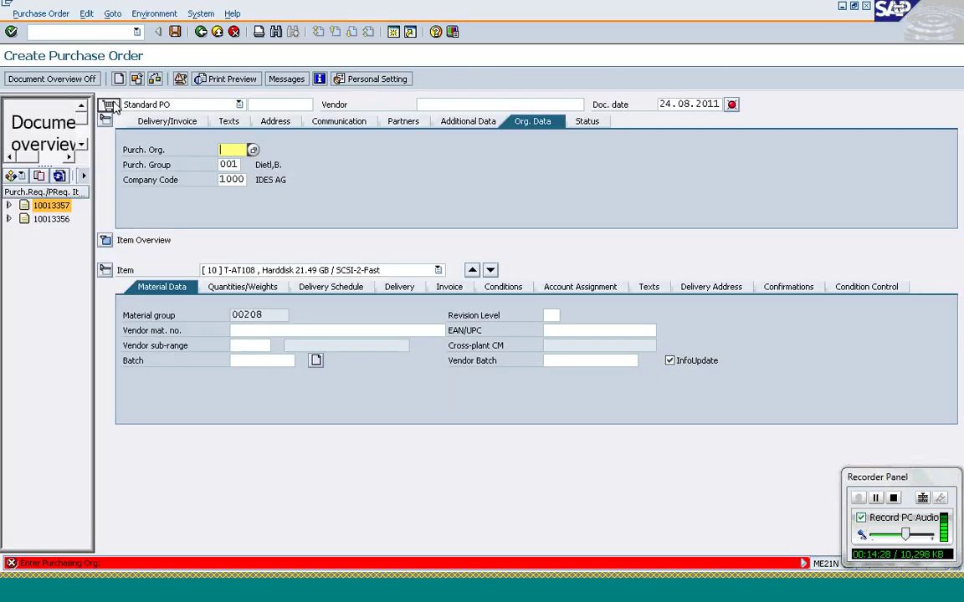
# - Enter purchasing organization 1000 and vendor 1000 for the purchase order adopted from the requisition
pyautogui.write('10')
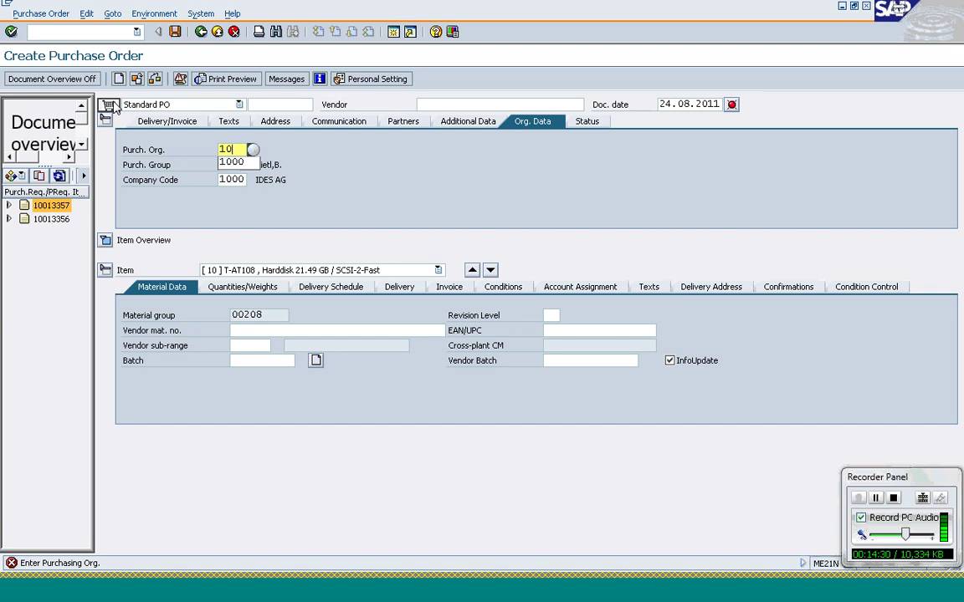
pyautogui.write('00')
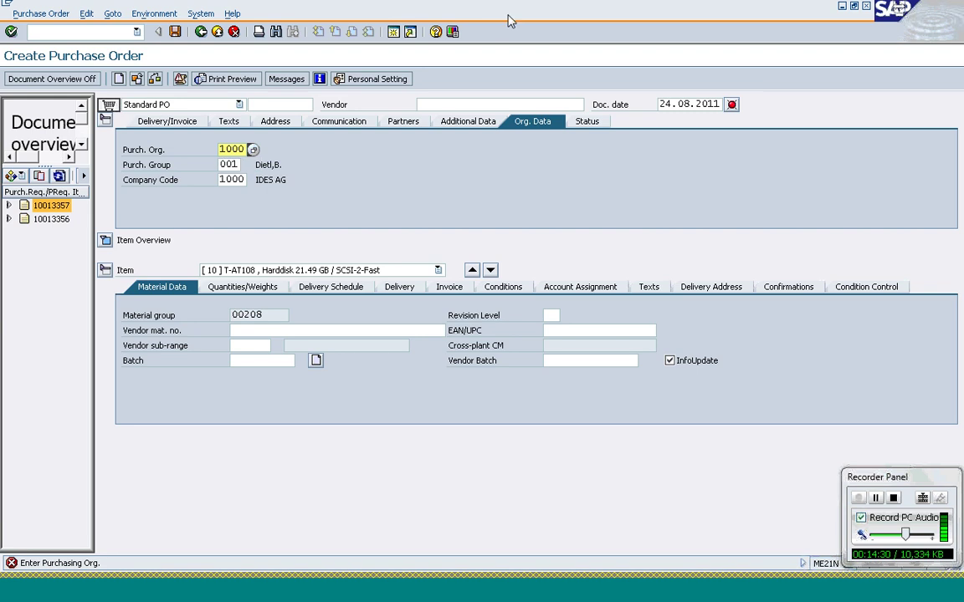
pyautogui.click(430, 103)
pyautogui.write('1000')
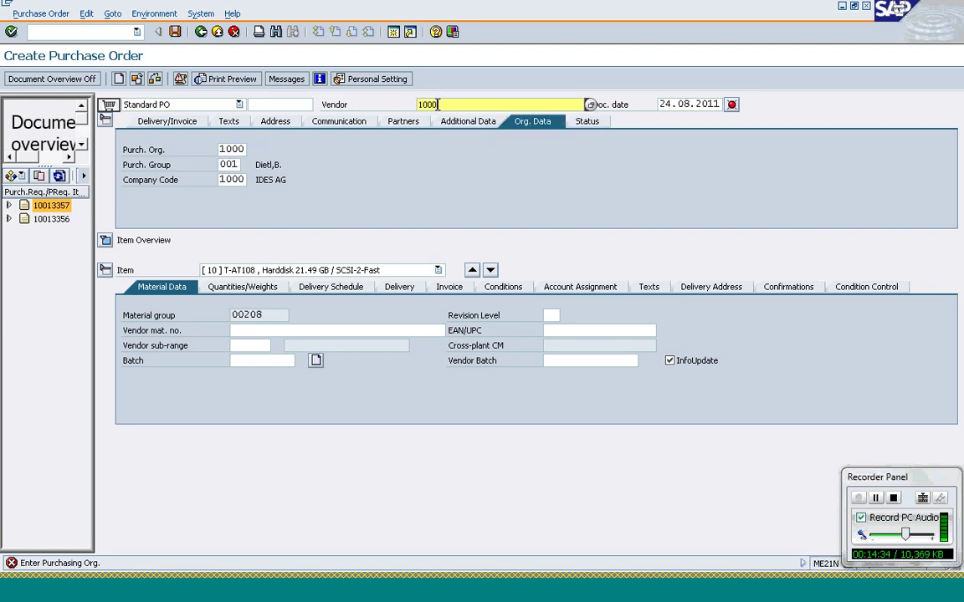
pyautogui.press('Return')
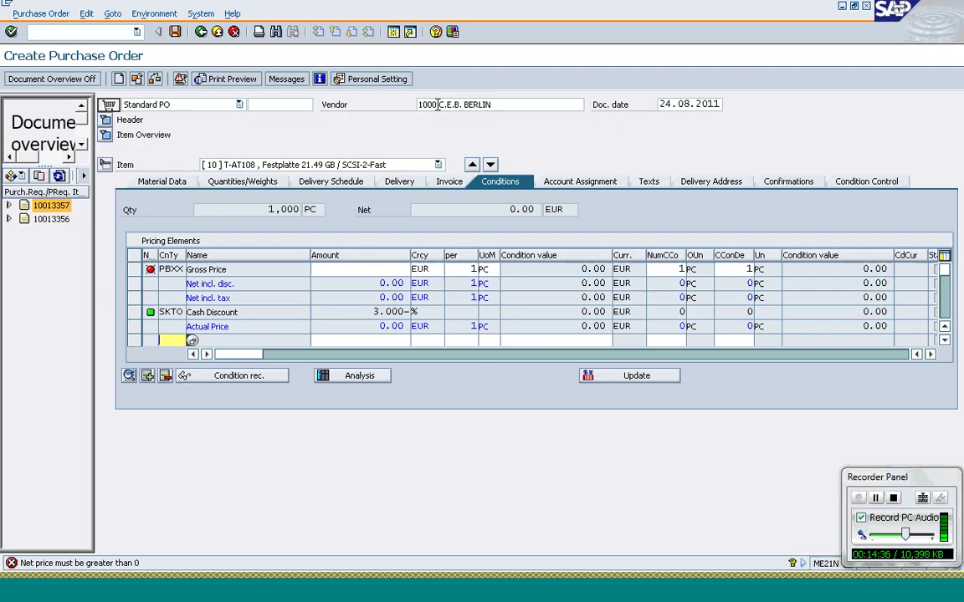
# - Set the gross price (PBXX) of the T-AT108 item to 275 EUR and try to save the purchase order
pyautogui.click(370, 270)
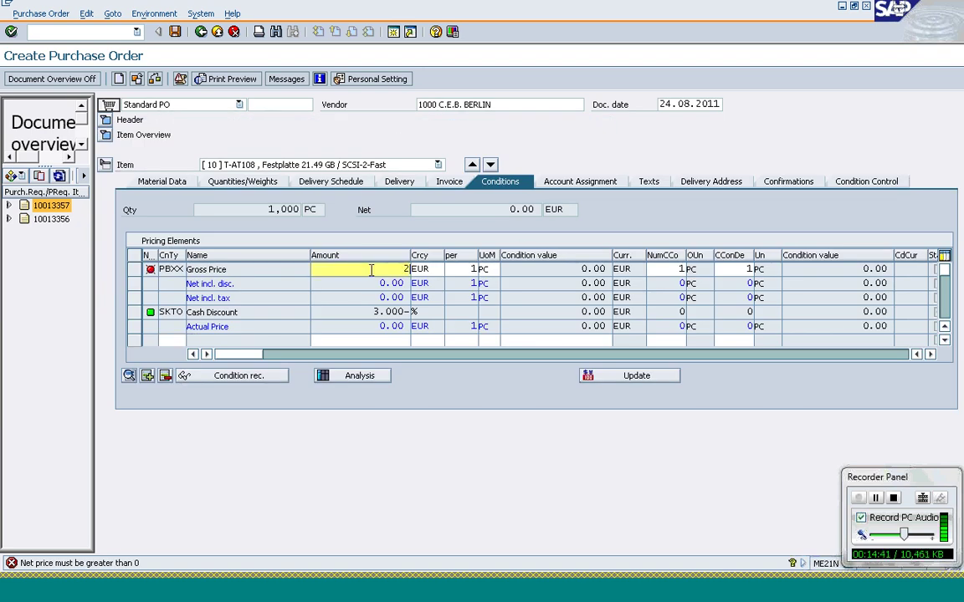
pyautogui.write('275')
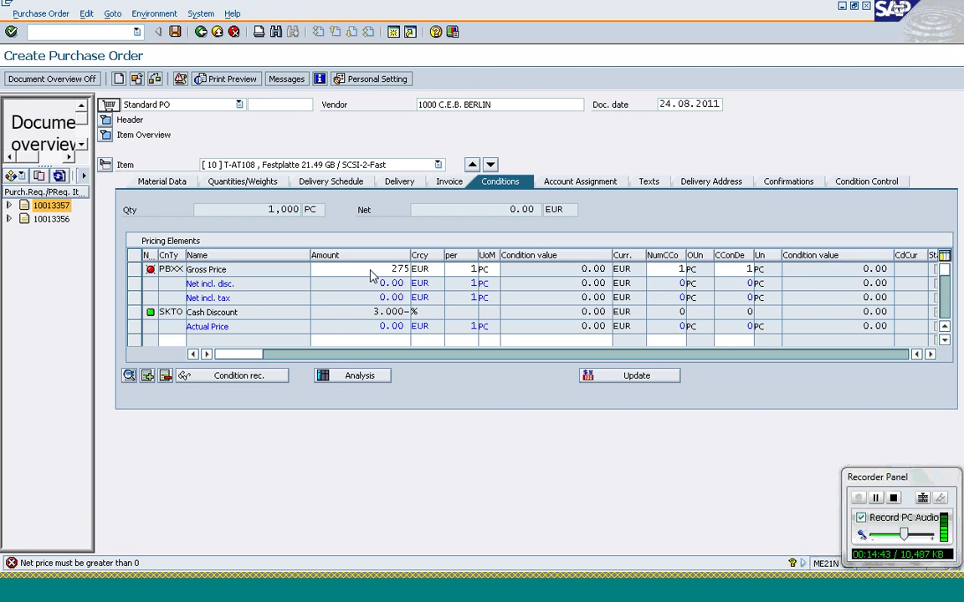
pyautogui.press('Return')
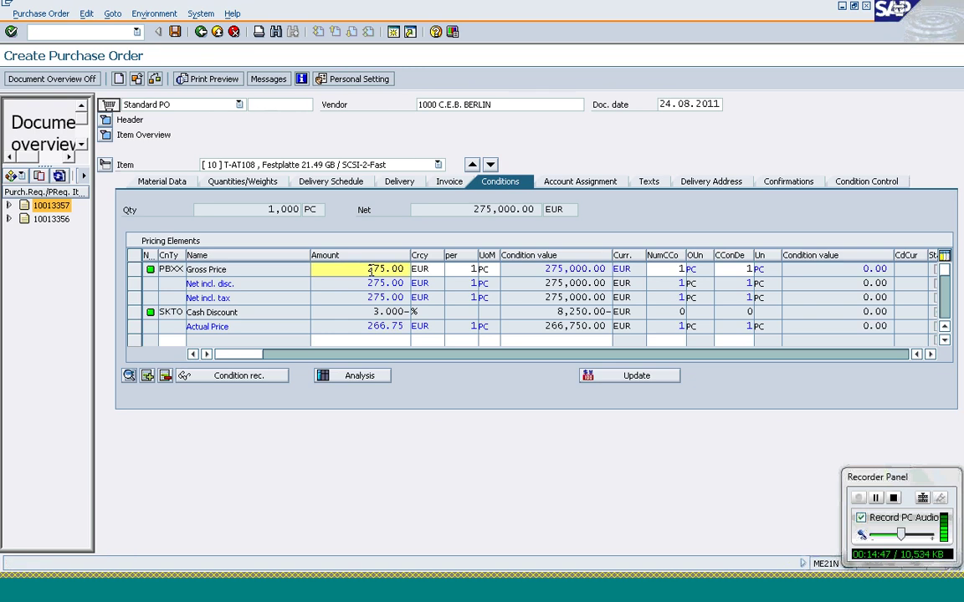
pyautogui.click(177, 32)
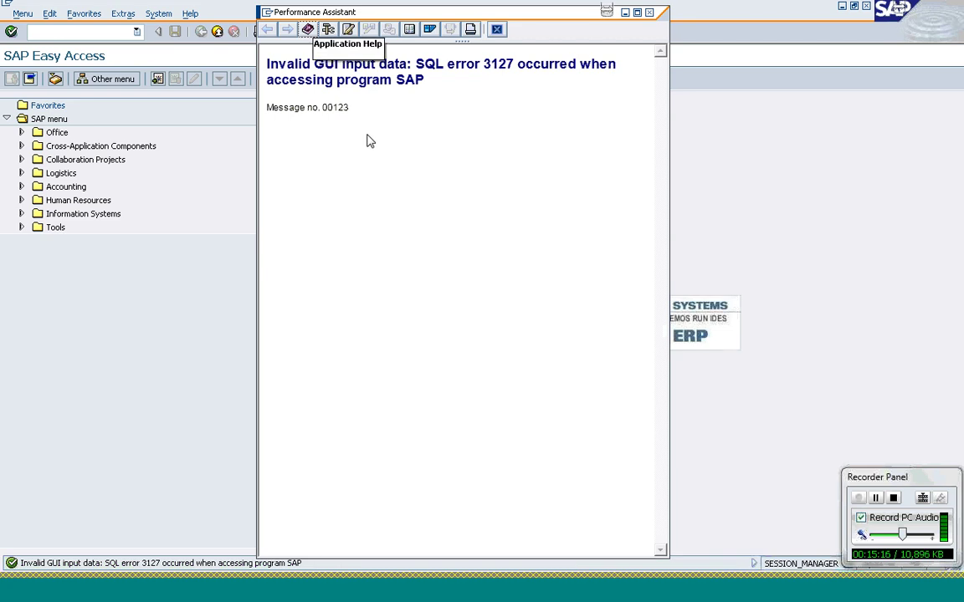
# - Restart purchase order creation with transaction ME21N and replace the help text with the document overview
pyautogui.click(497, 30)
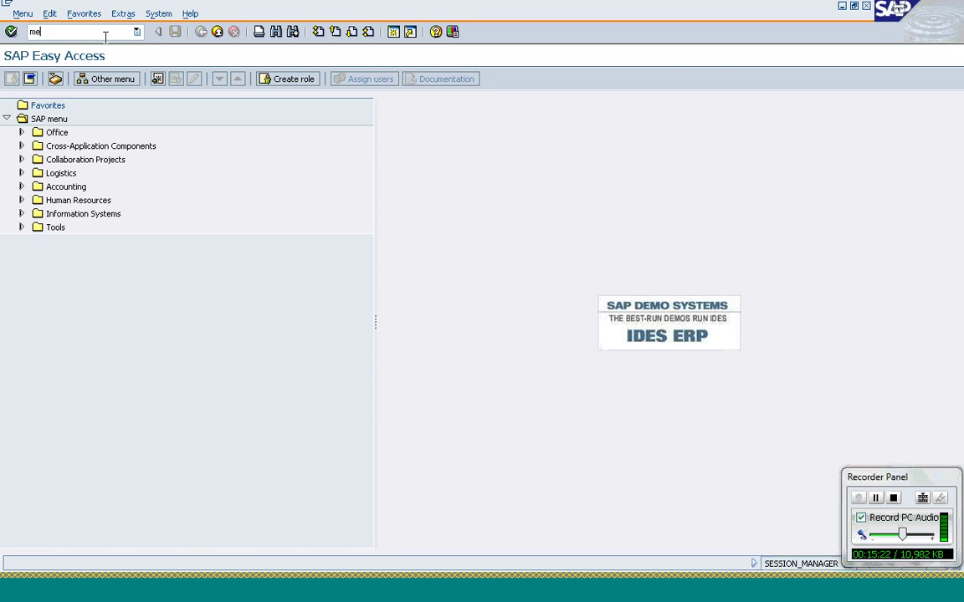
pyautogui.press('Return')
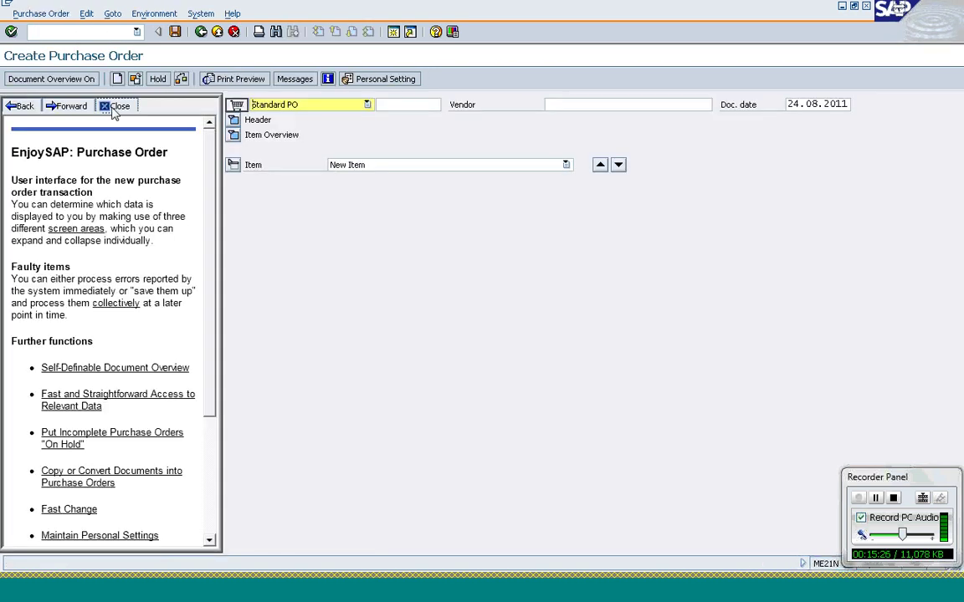
pyautogui.click(116, 106)
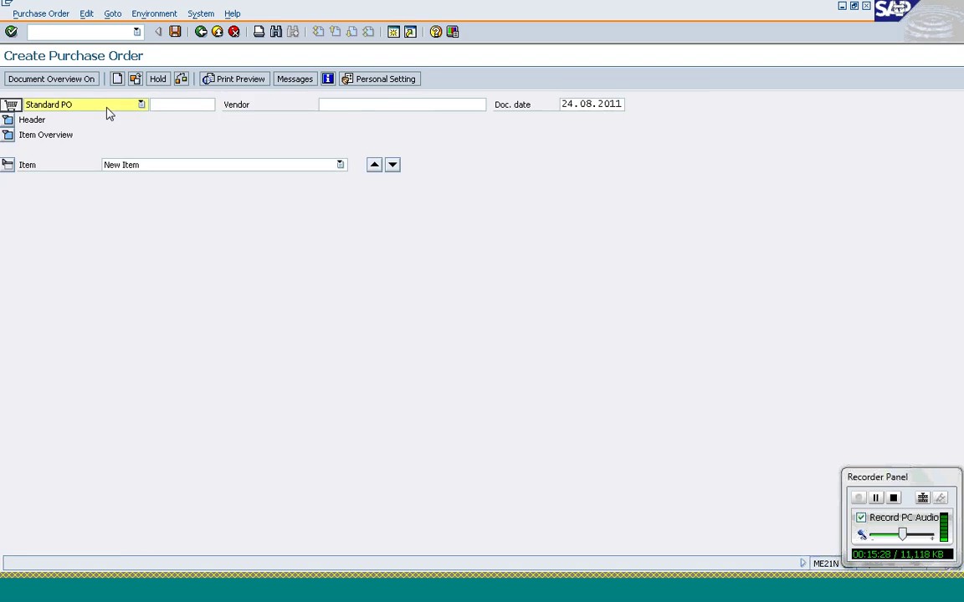
pyautogui.click(43, 79)
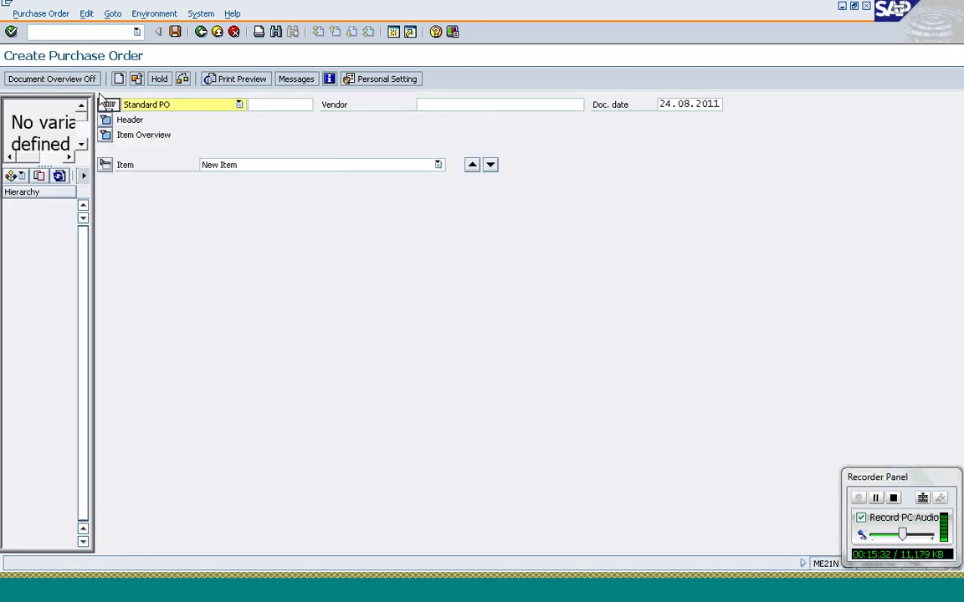
# - Enter purchasing organization 1000 and company code 1000 in the purchase order header's organizational data
pyautogui.click(106, 120)
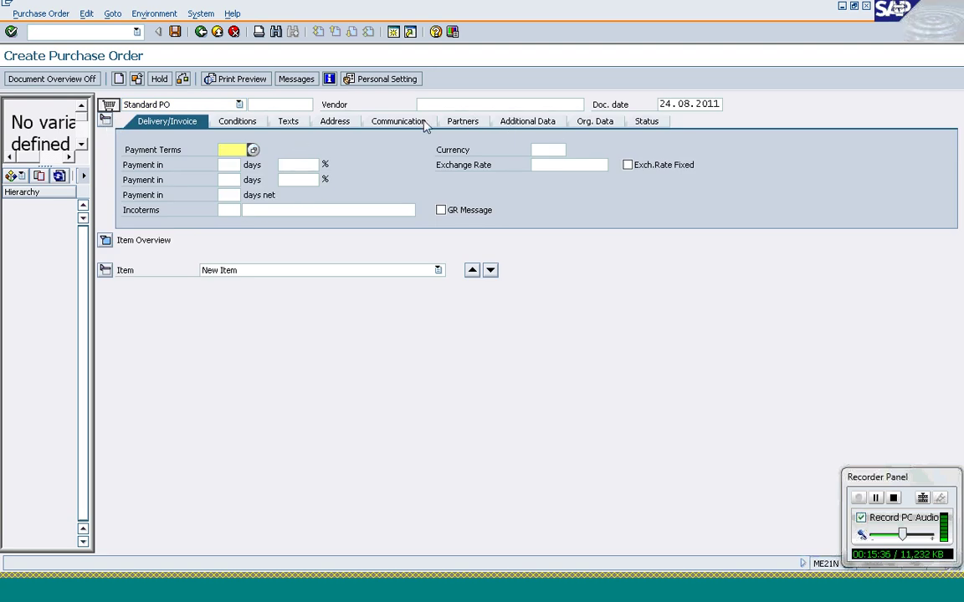
pyautogui.click(590, 121)
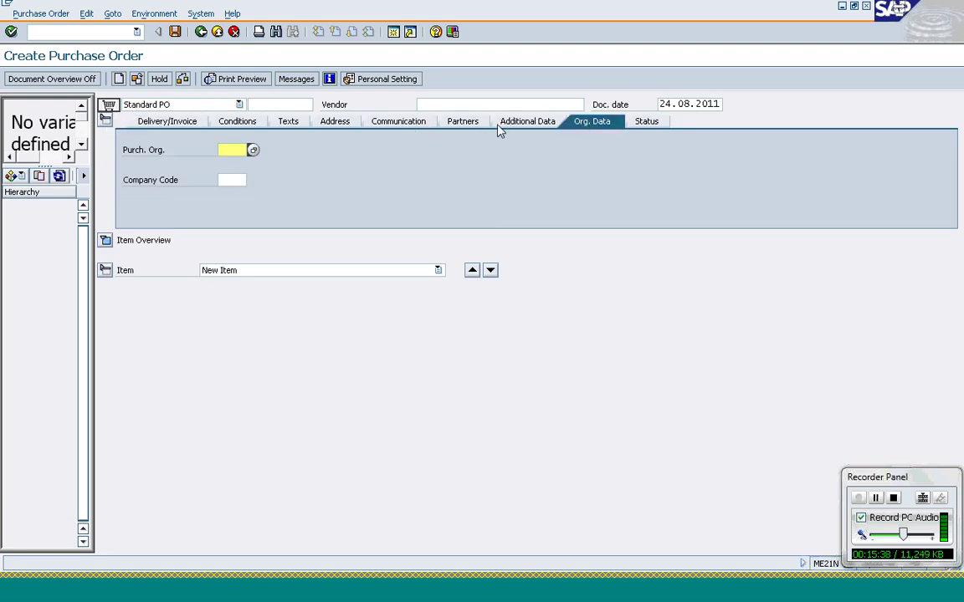
pyautogui.write('1000')
pyautogui.press('Tab')
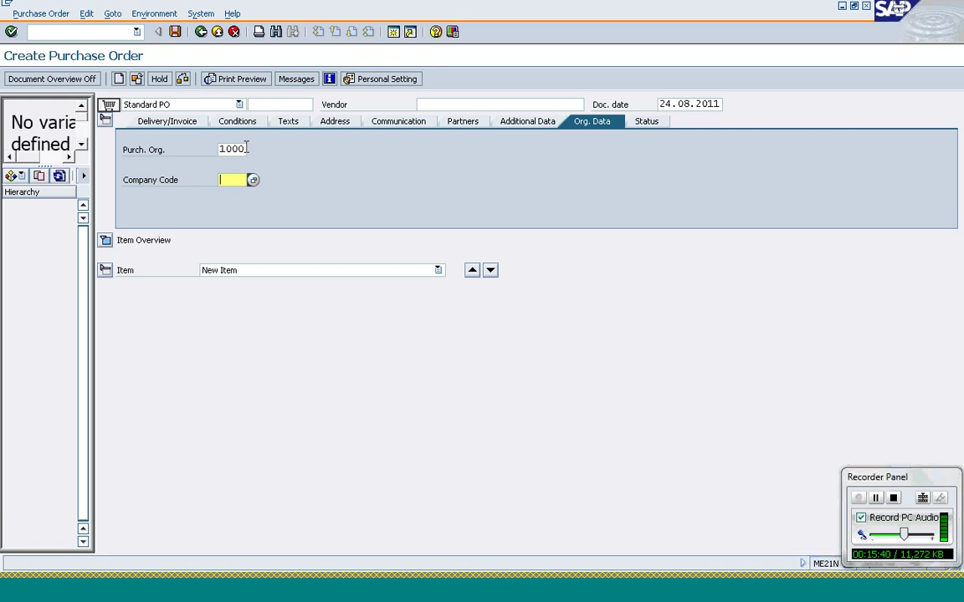
pyautogui.write('1000')
pyautogui.press('Return')
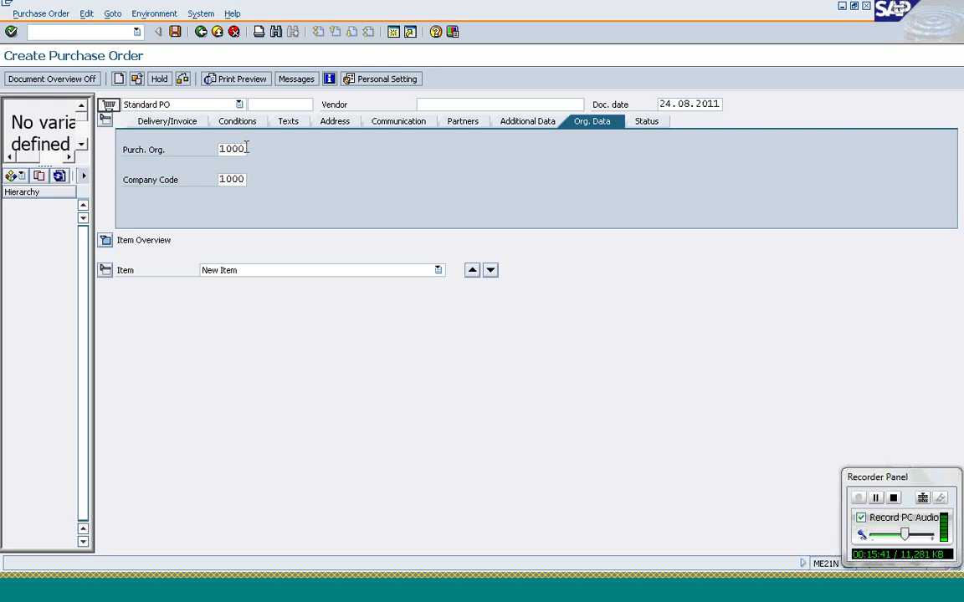
# - List my purchase requisitions, adopt the first one into the purchase order, and assign vendor 1000
pyautogui.click(23, 176)
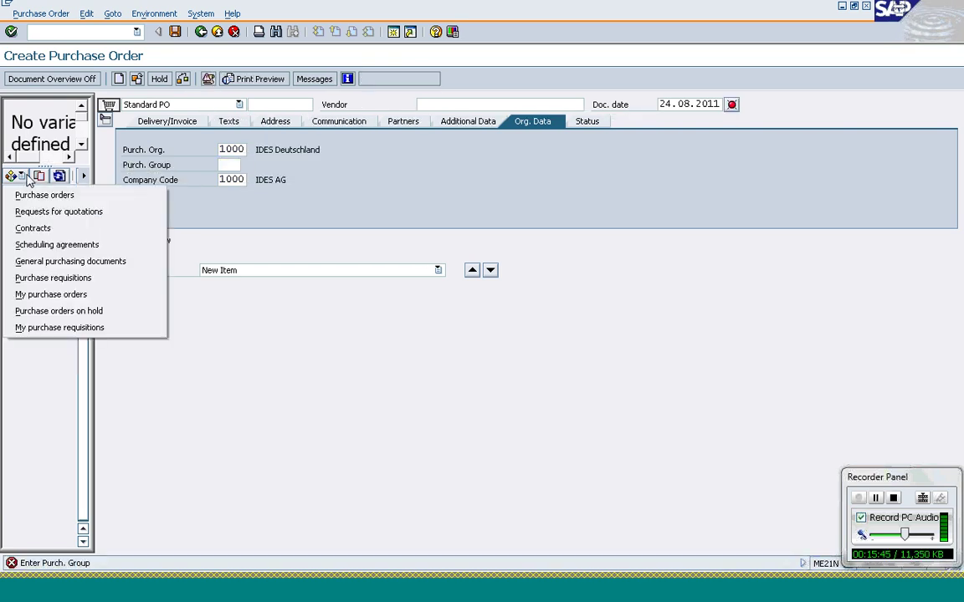
pyautogui.click(67, 327)
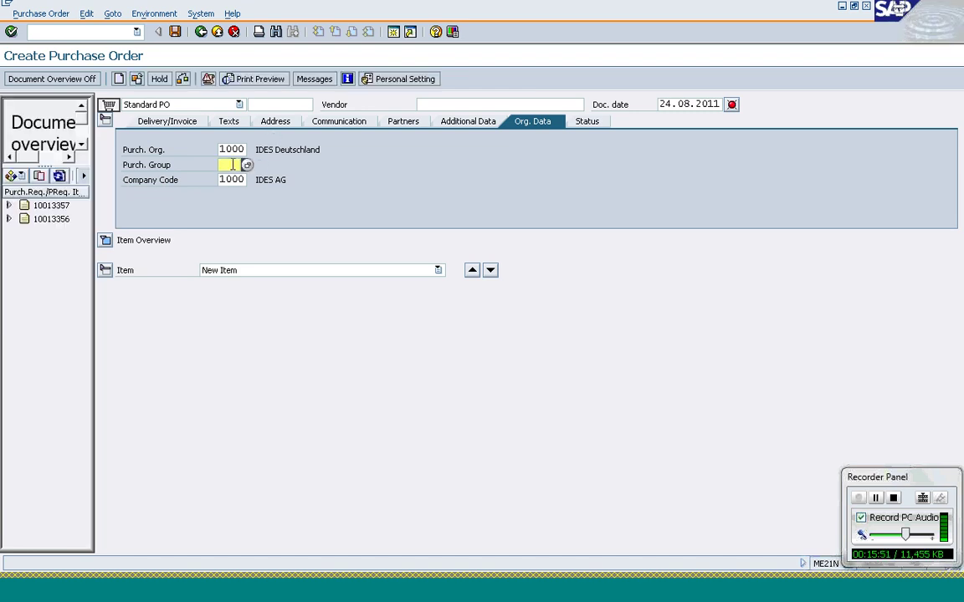
pyautogui.click(21, 208)
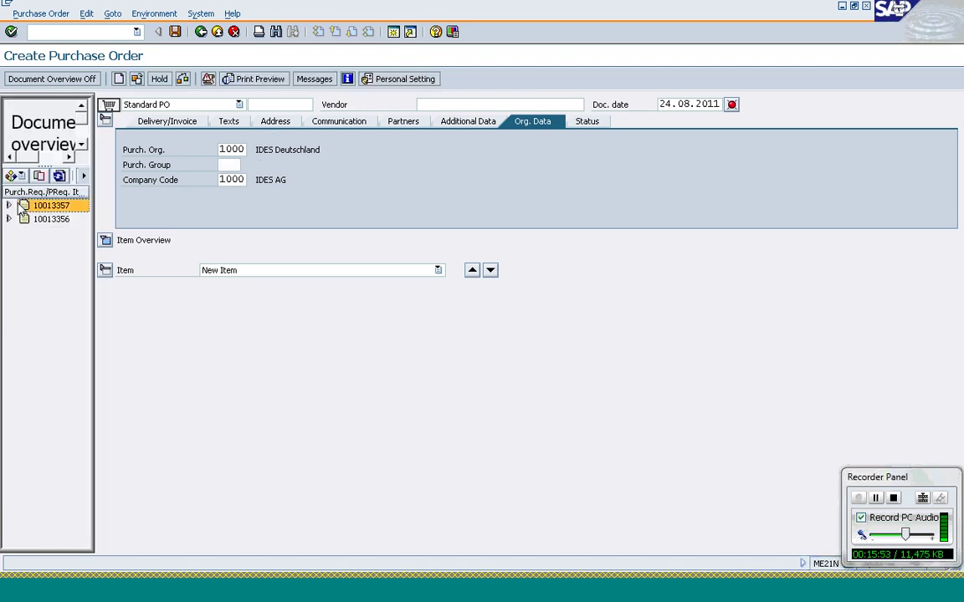
pyautogui.moveTo(22, 209); pyautogui.dragTo(114, 110)
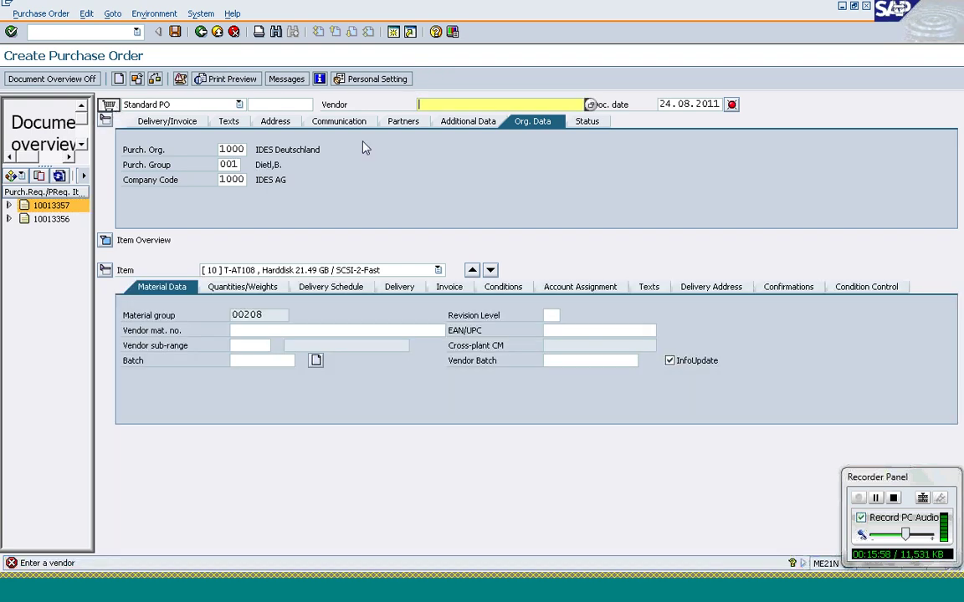
pyautogui.write('1000')
pyautogui.press('Return')
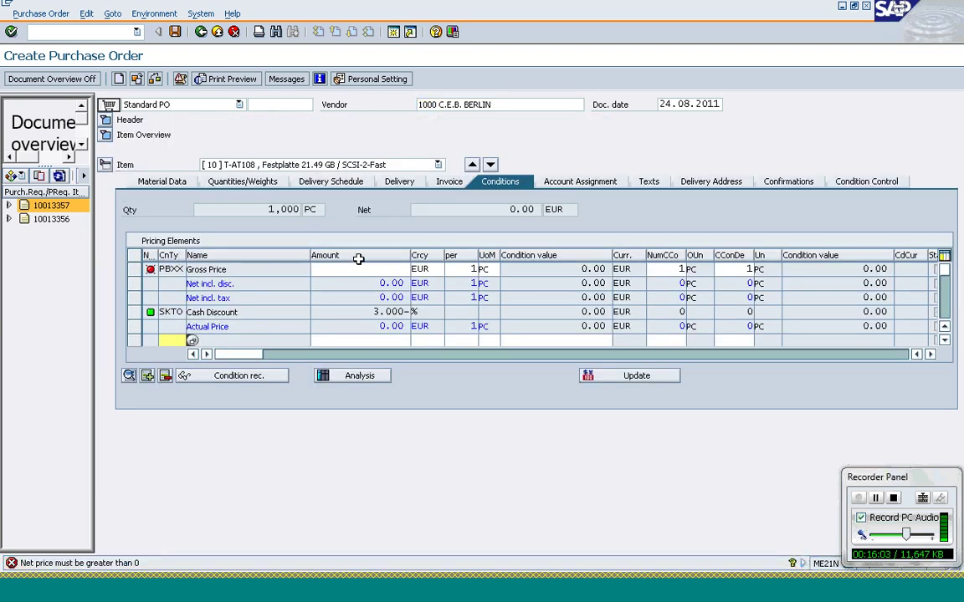
# - Set the item's gross price (PBXX) to 275 EUR, then check the purchase order and try to save it
pyautogui.click(350, 269)
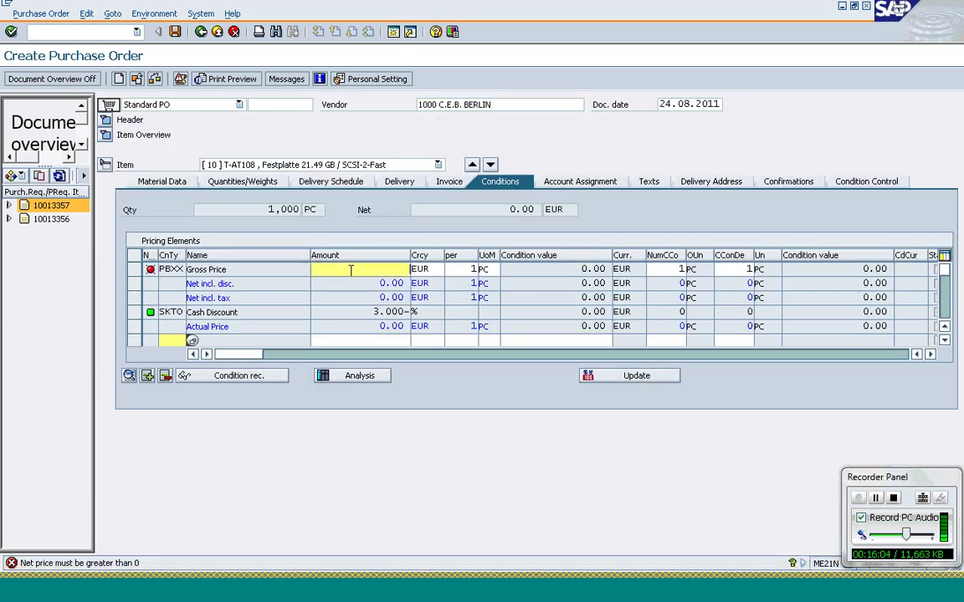
pyautogui.write('275')
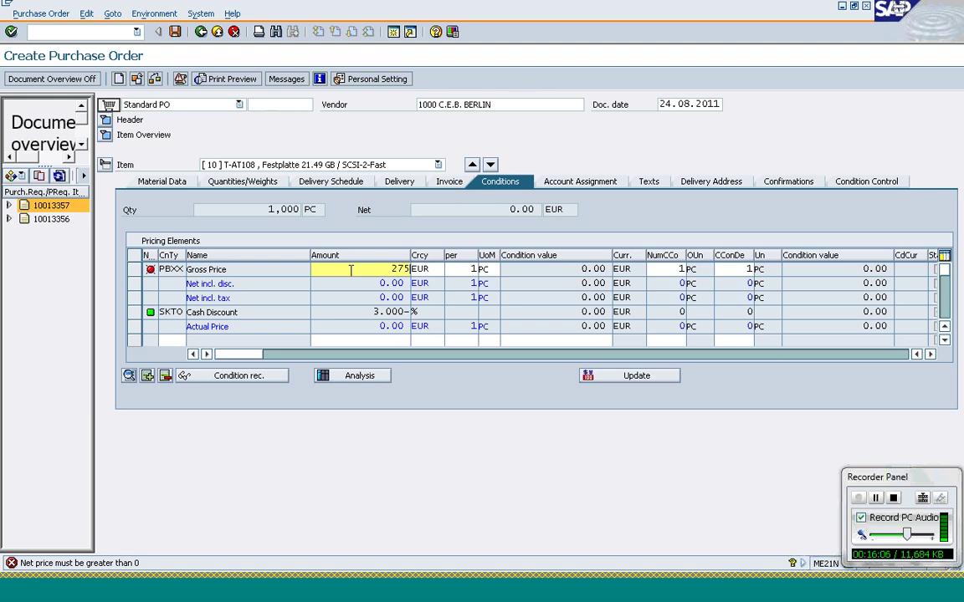
pyautogui.press('Return')
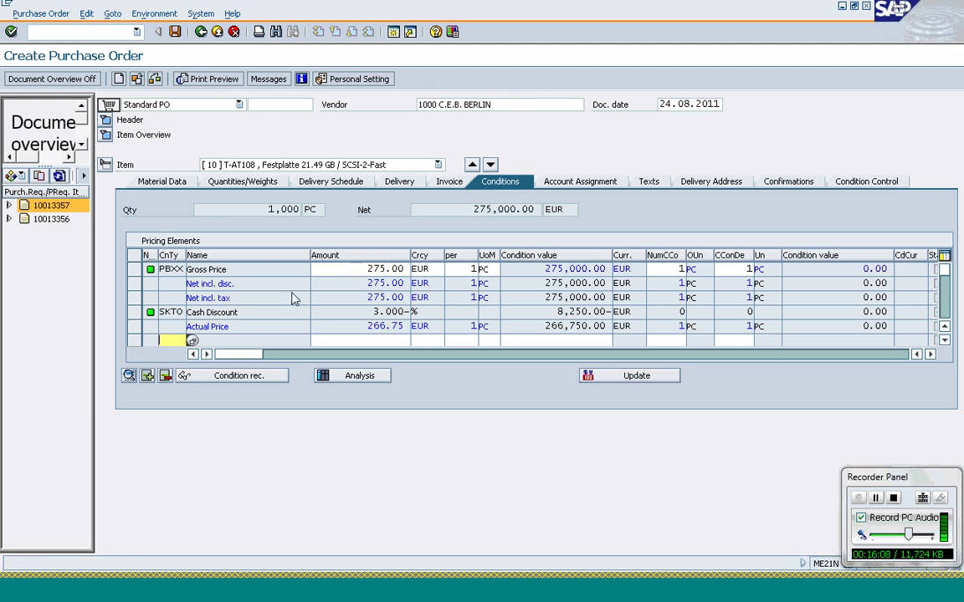
pyautogui.click(154, 80)
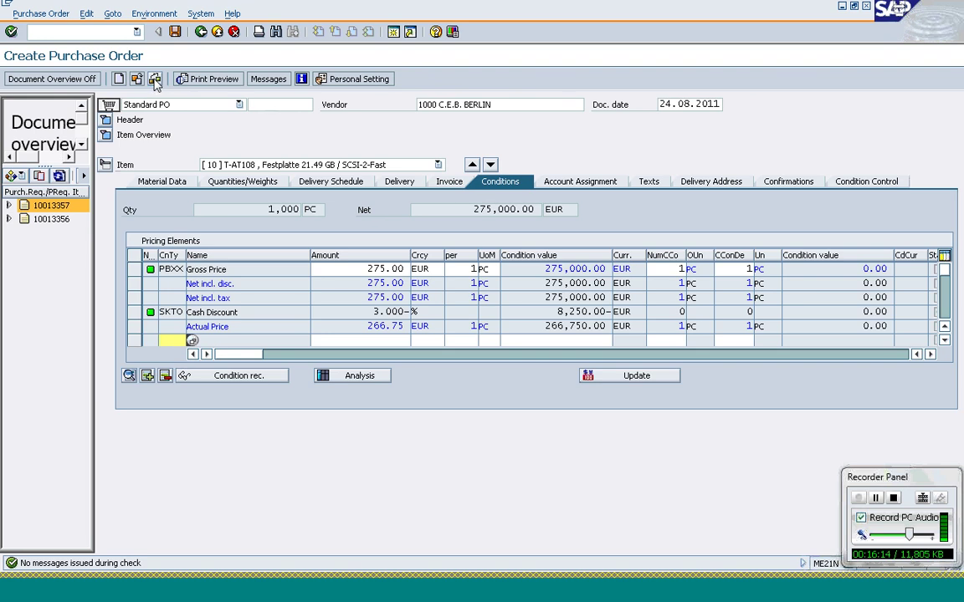
pyautogui.click(174, 32)
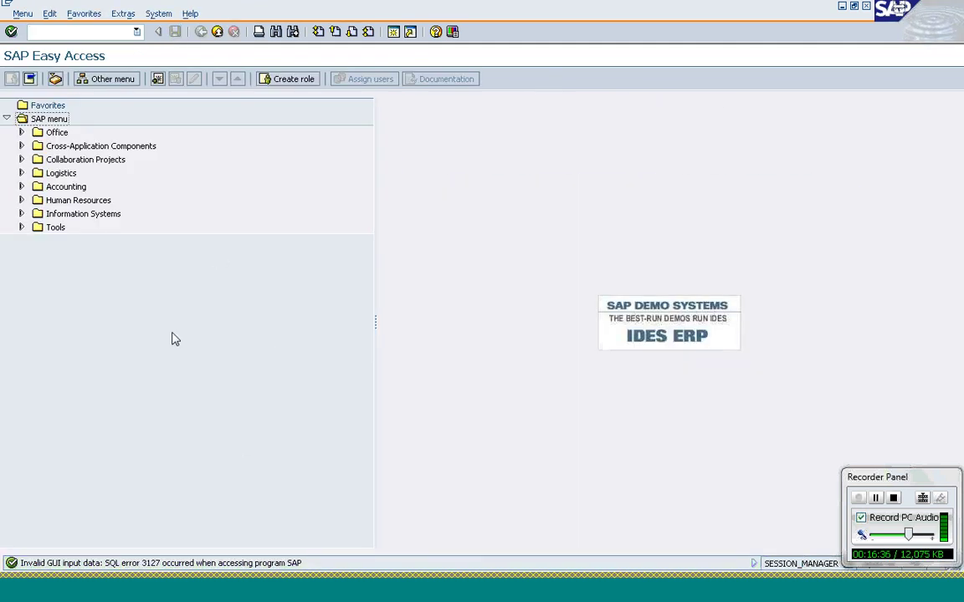
# - Start transaction VA02 and open the consignment issue order, acknowledging the notice about subsequent documents
pyautogui.click(73, 31)
pyautogui.write('va02')
pyautogui.press('Return')
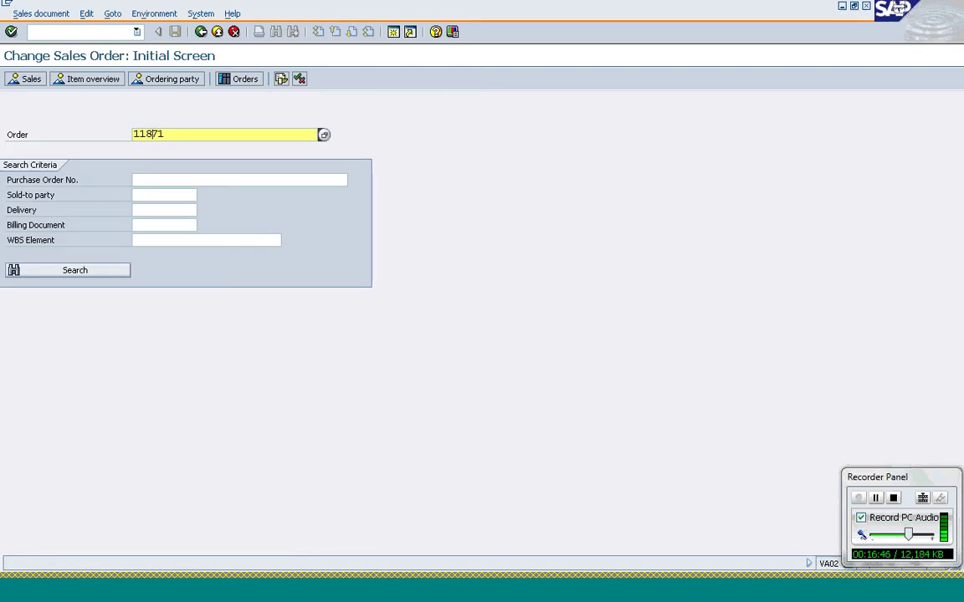
pyautogui.write('11865')
pyautogui.press('Return')
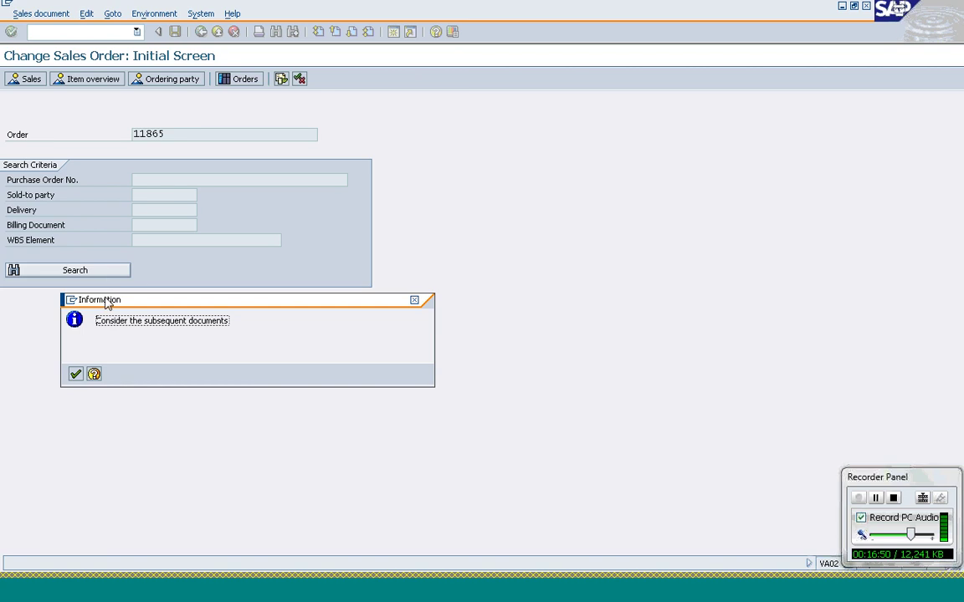
pyautogui.click(80, 379)
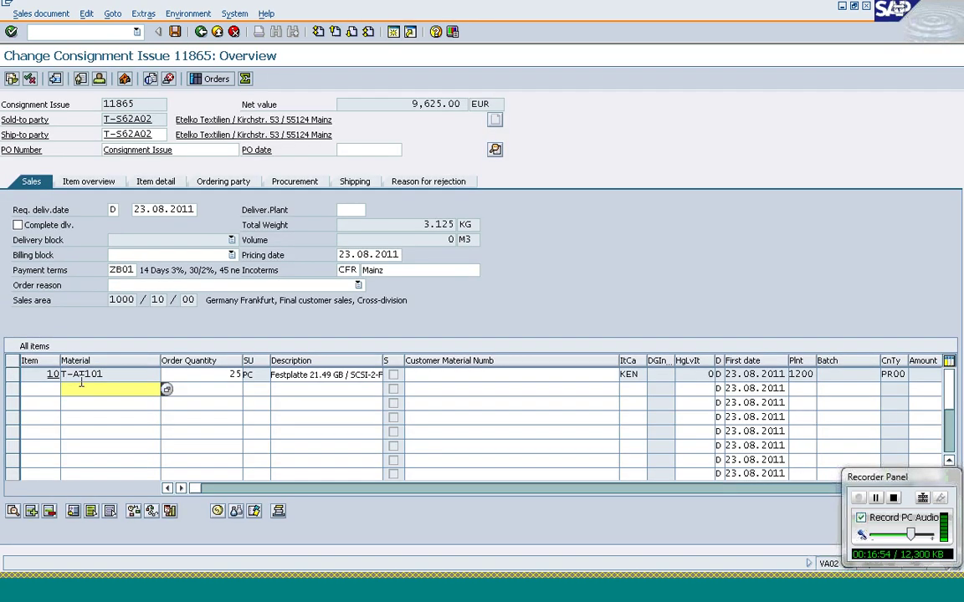
# - Leave the consignment issue and open the standard order whose PO number field reads Third Party Sales
pyautogui.click(202, 33)
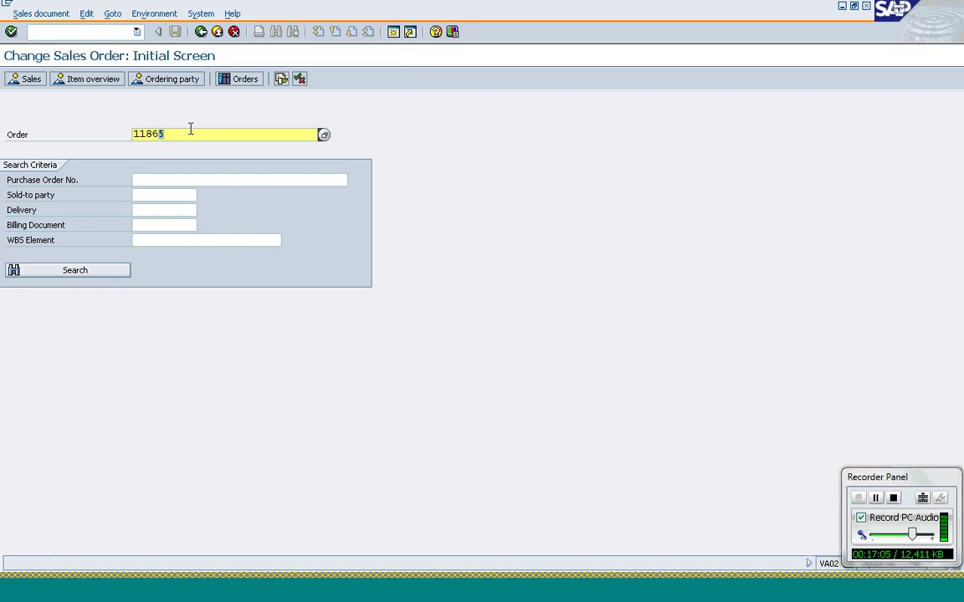
pyautogui.press('Return')
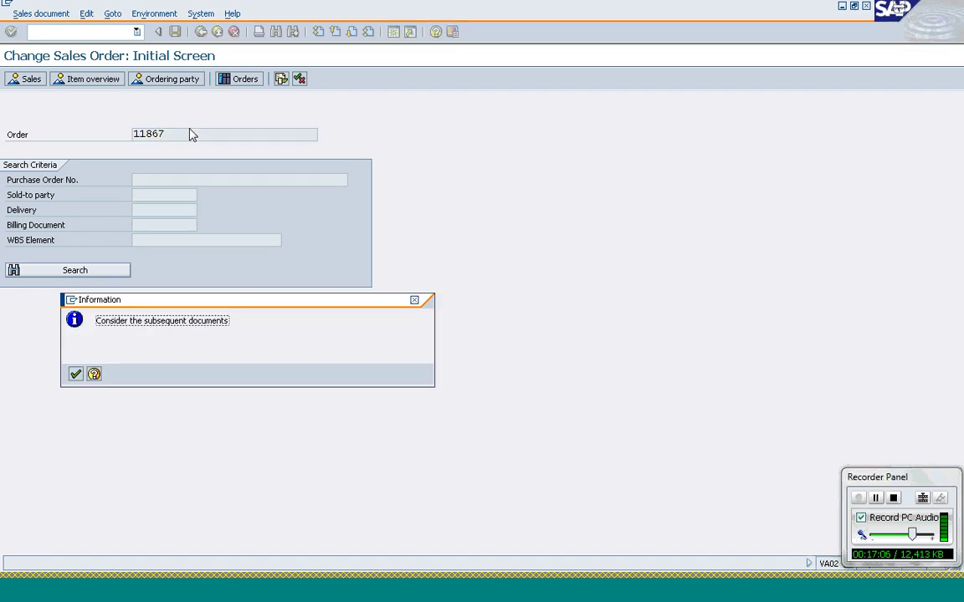
pyautogui.press('Return')
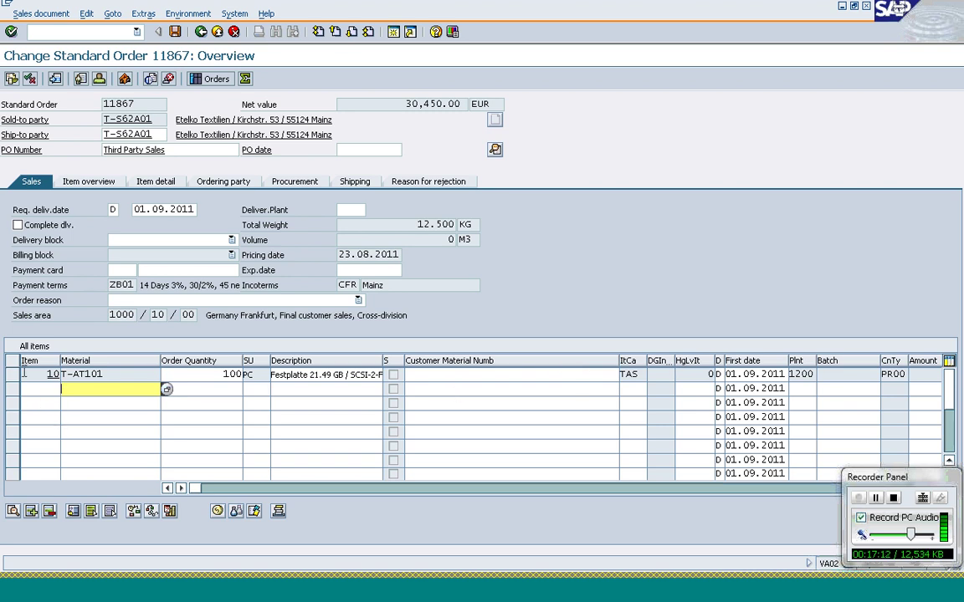
# - Display the schedule lines of the order's T-AT101 item and locate its purchase requisition number
pyautogui.click(15, 375)
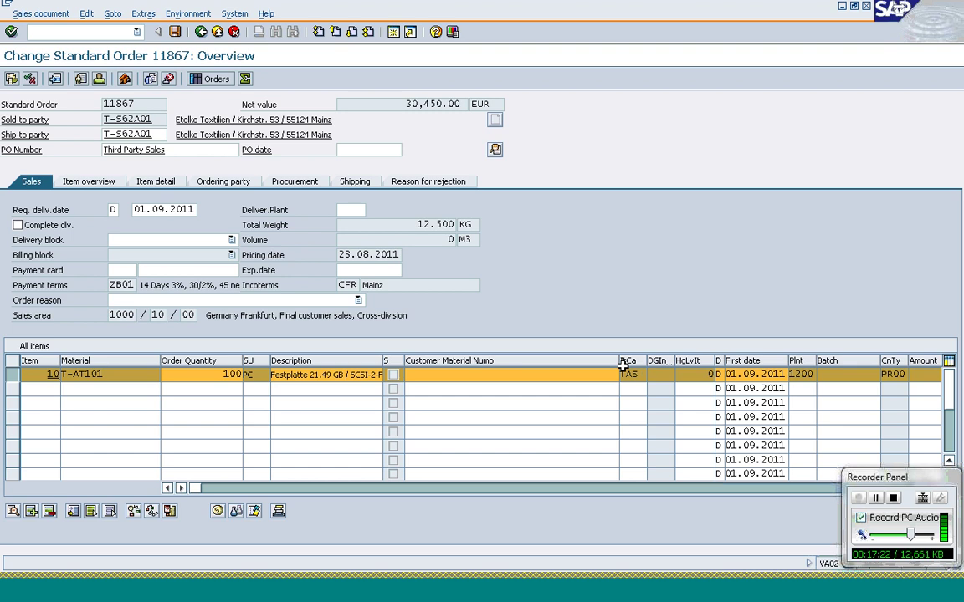
pyautogui.click(169, 511)
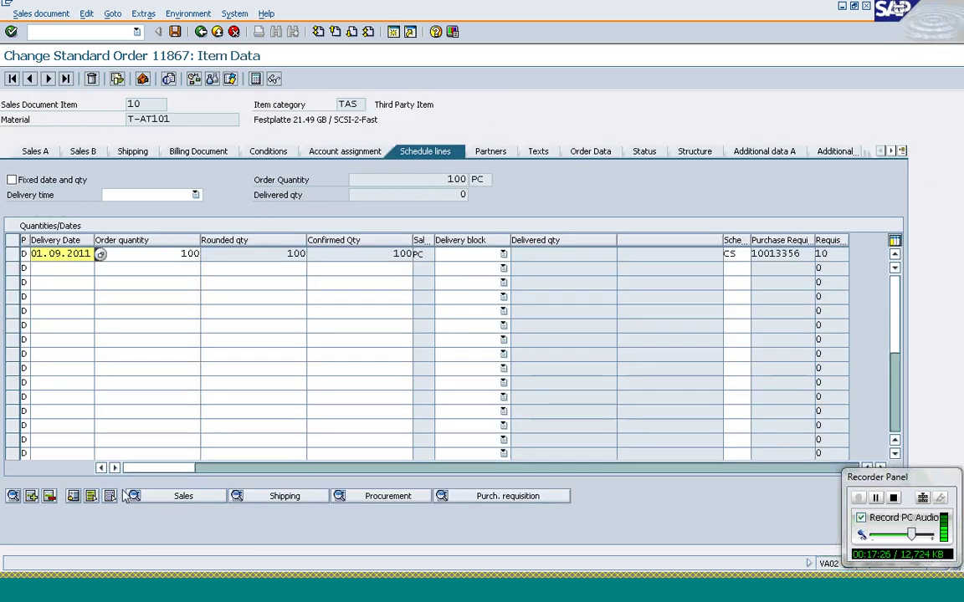
pyautogui.click(795, 254)
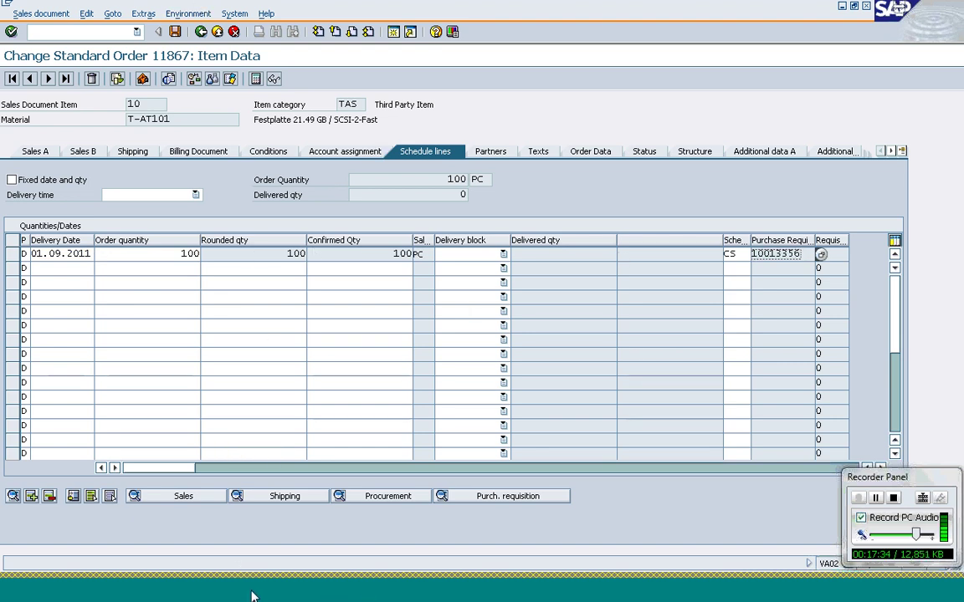
# - Switch to the material session, start transaction ME22N and try to open the previously used purchase order
pyautogui.press('Return')
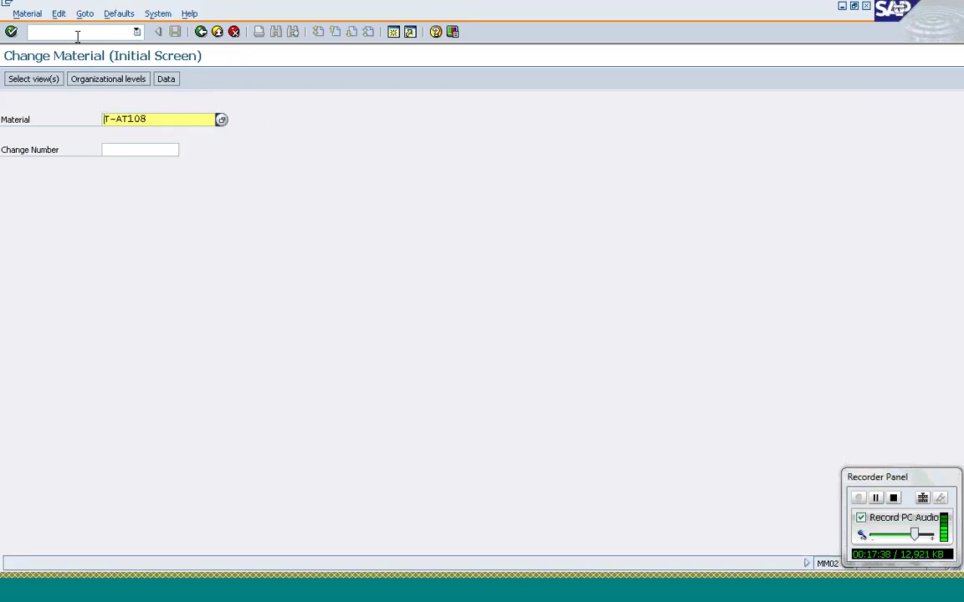
pyautogui.click(78, 34)
pyautogui.write('/nm')
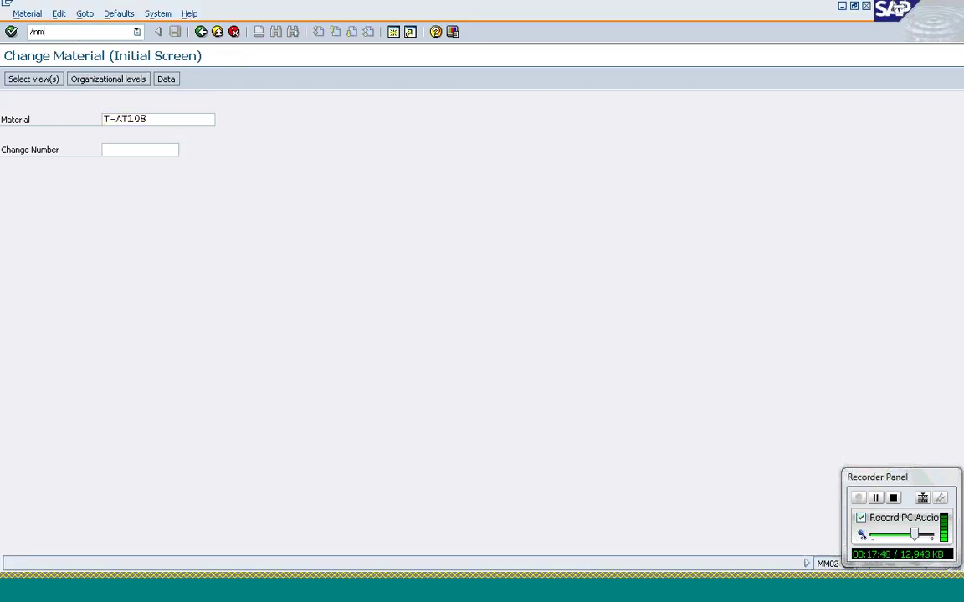
pyautogui.write('e22n')
pyautogui.press('Return')
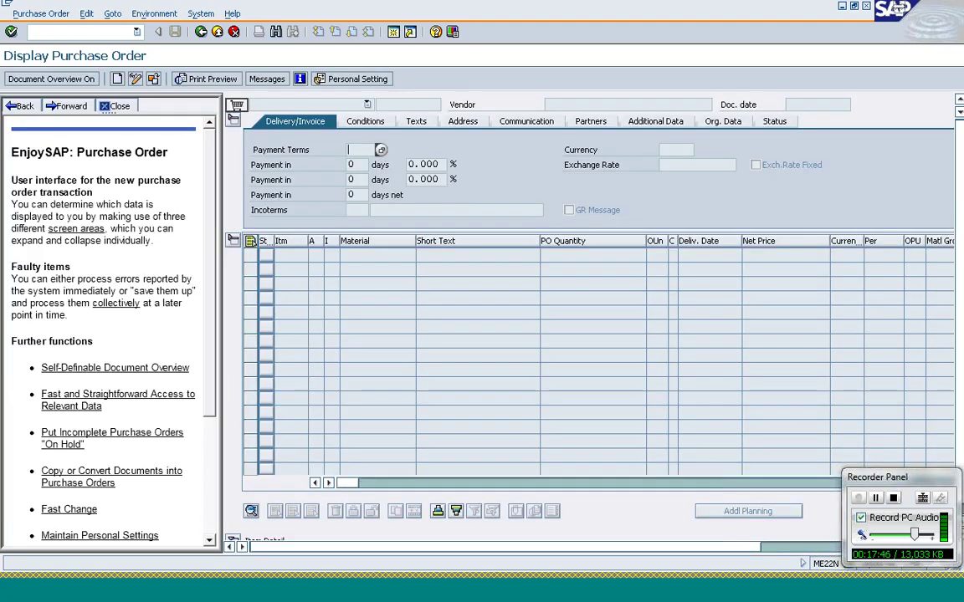
pyautogui.click(153, 80)
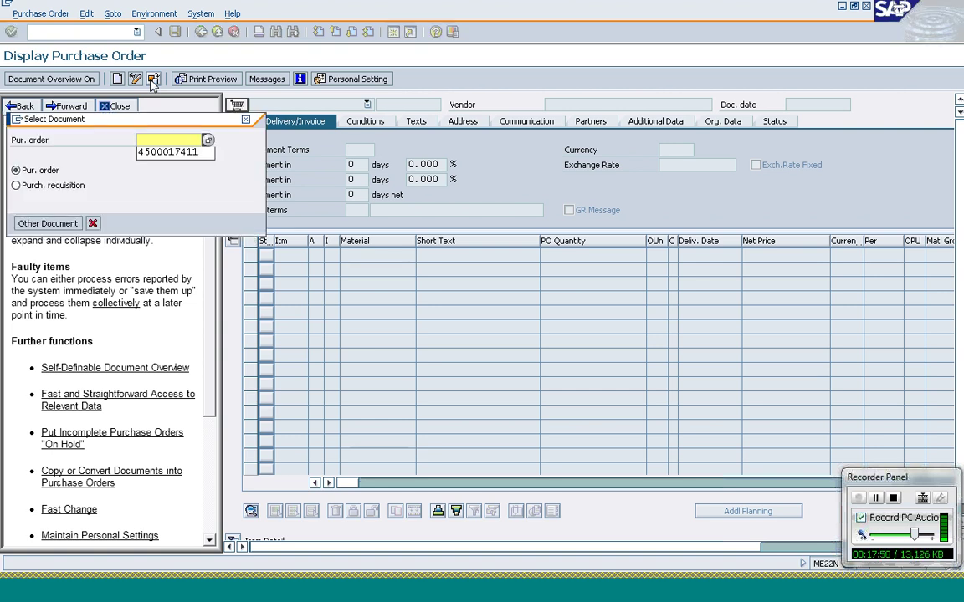
pyautogui.press('Down')
pyautogui.press('Return')
pyautogui.press('Return')
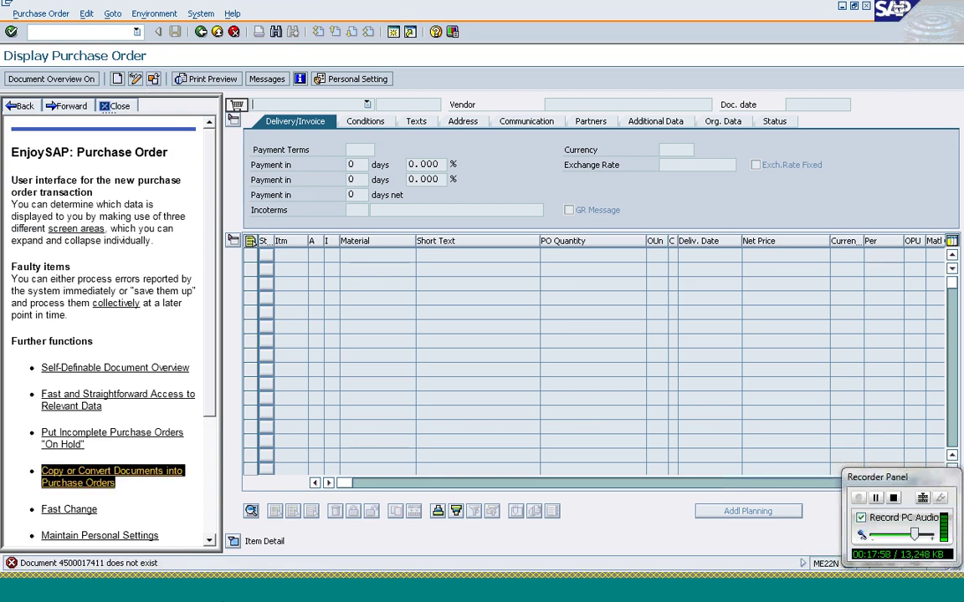
# - Return to the sales order session, start transaction ME21N and try to close the help text
pyautogui.moveTo(266, 588)
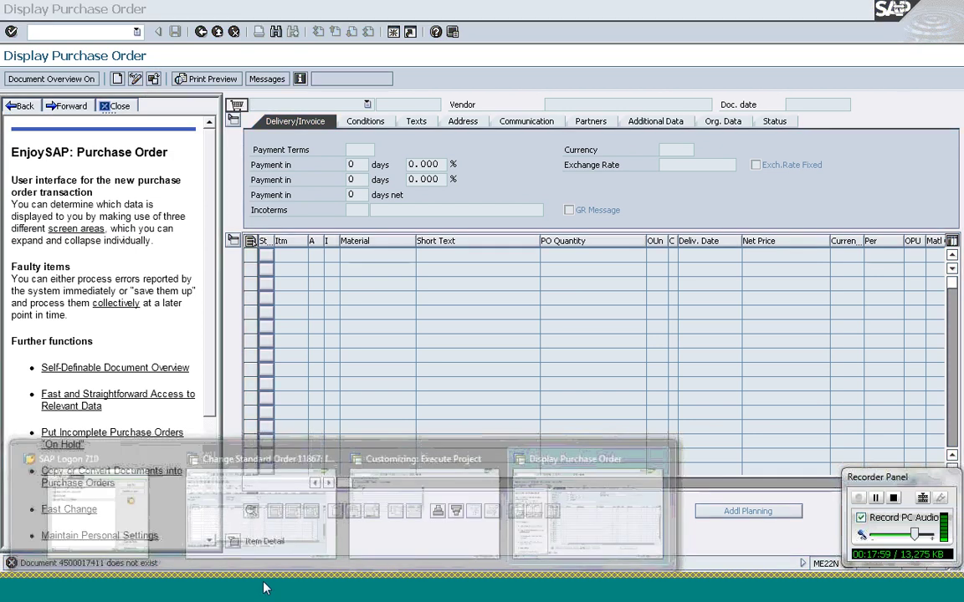
pyautogui.click(297, 520)
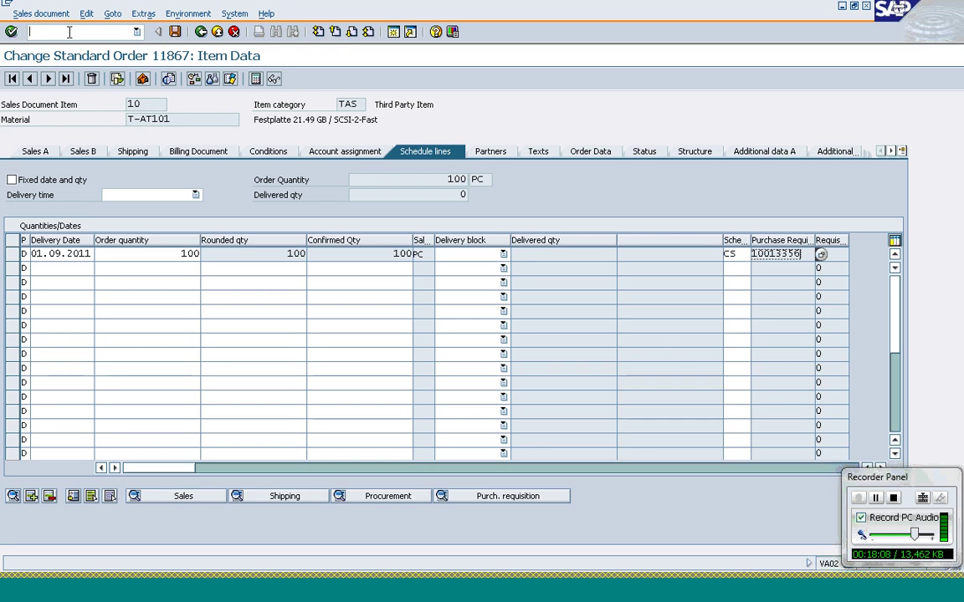
pyautogui.press('Return')
pyautogui.click(35, 32)
pyautogui.write('/nme21n')
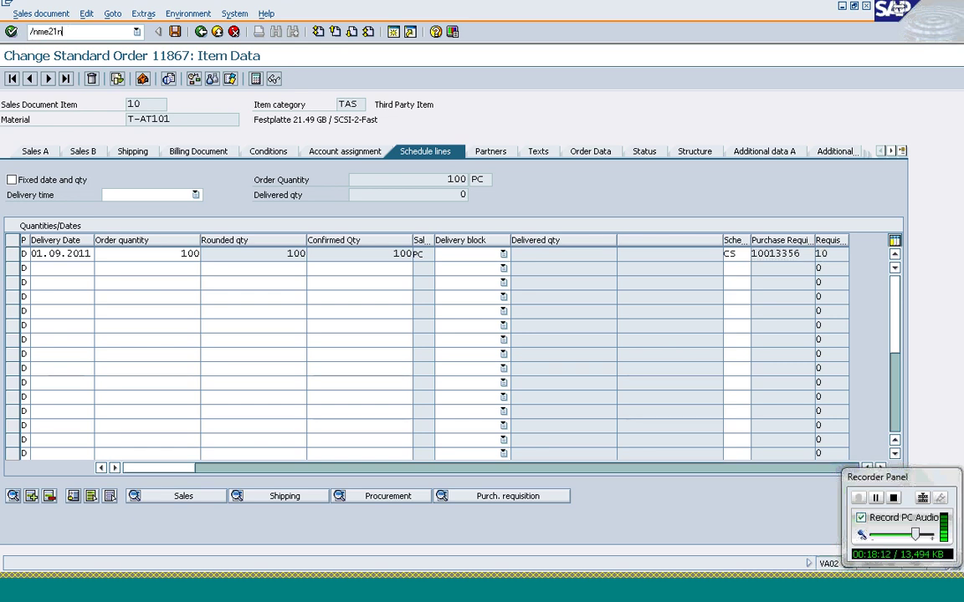
pyautogui.press('Return')
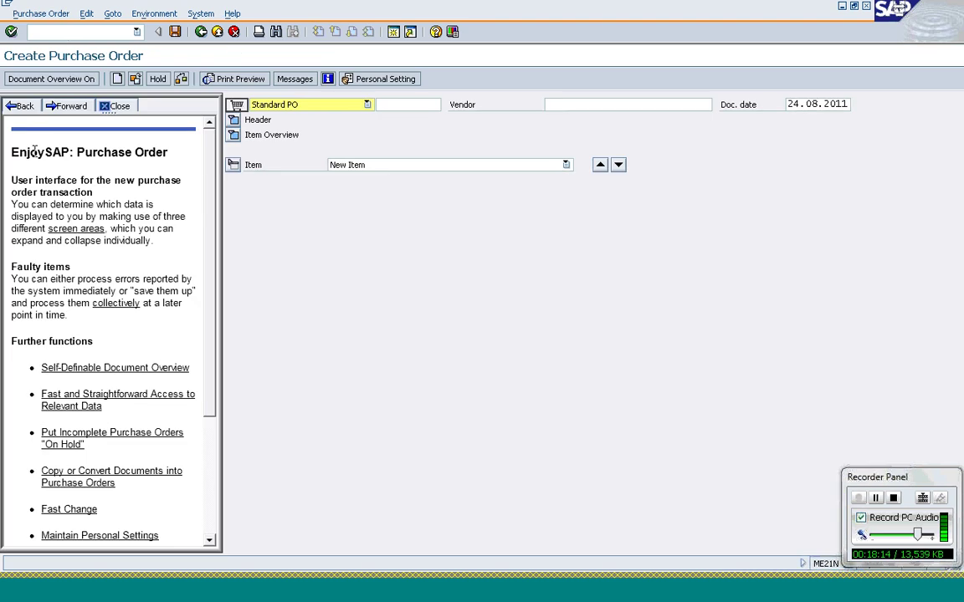
pyautogui.click(117, 106)
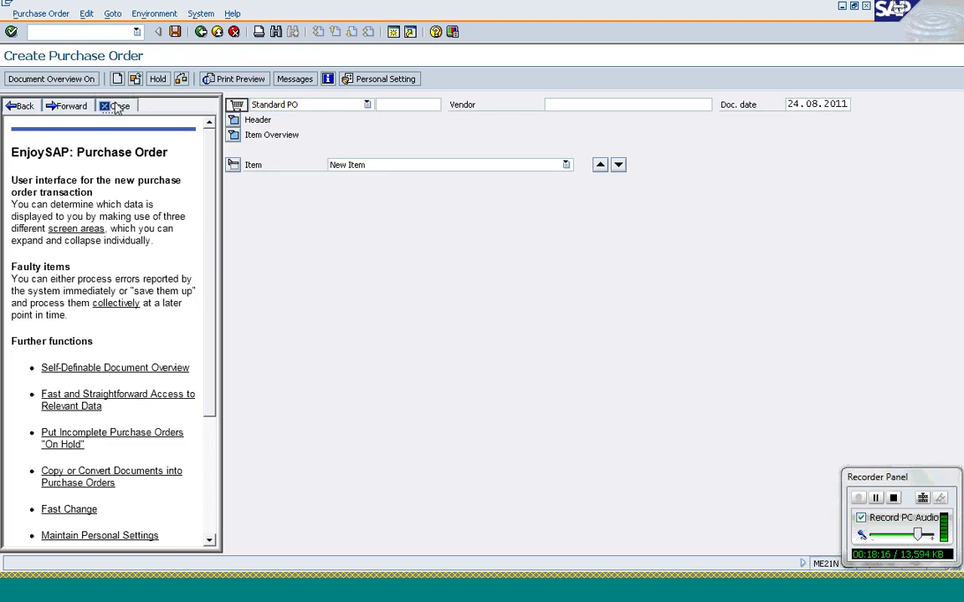
# - Show the document overview with My purchase requisitions, widen it and select the second requisition
pyautogui.click(53, 79)
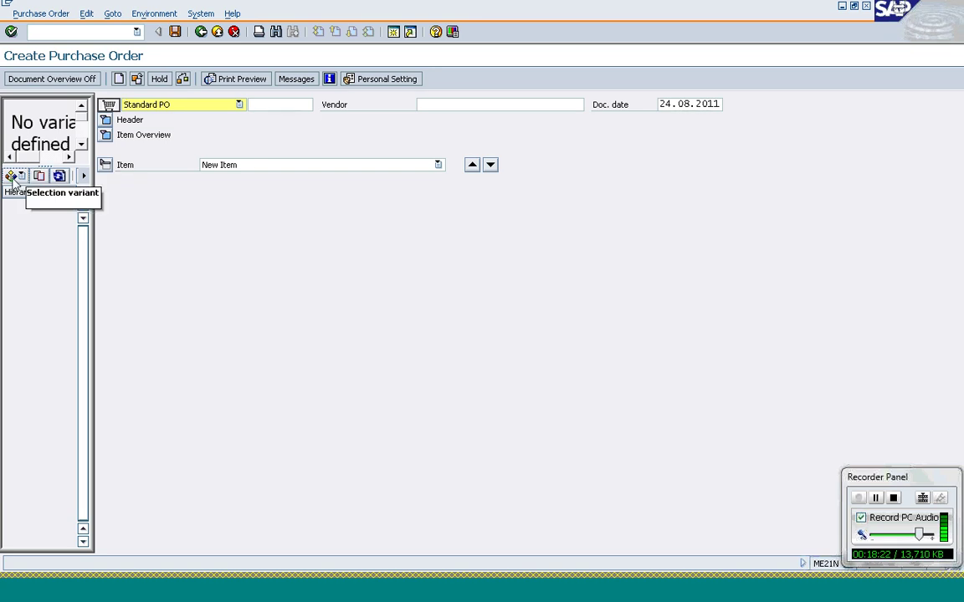
pyautogui.click(11, 177)
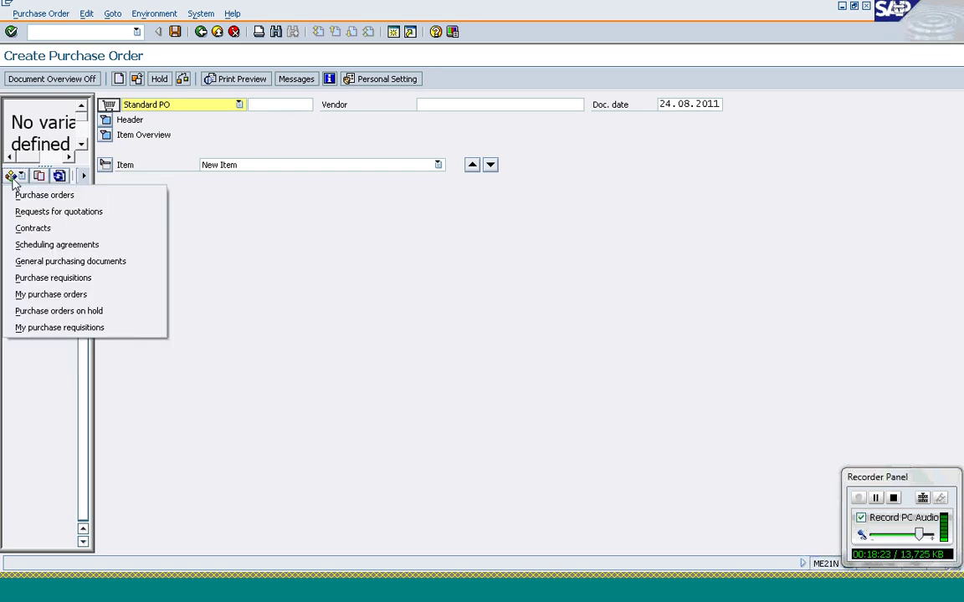
pyautogui.click(52, 328)
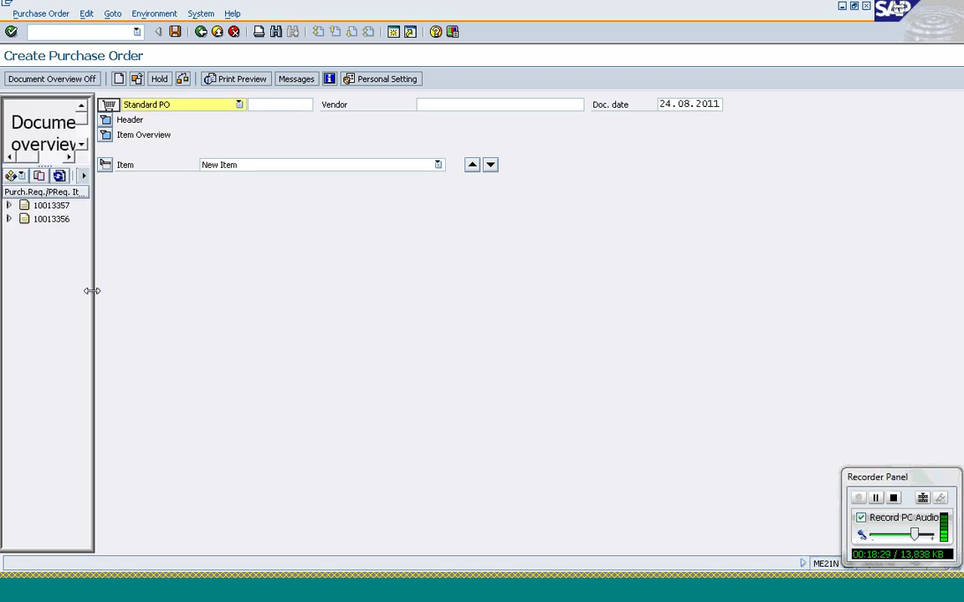
pyautogui.moveTo(92, 290); pyautogui.dragTo(170, 296)
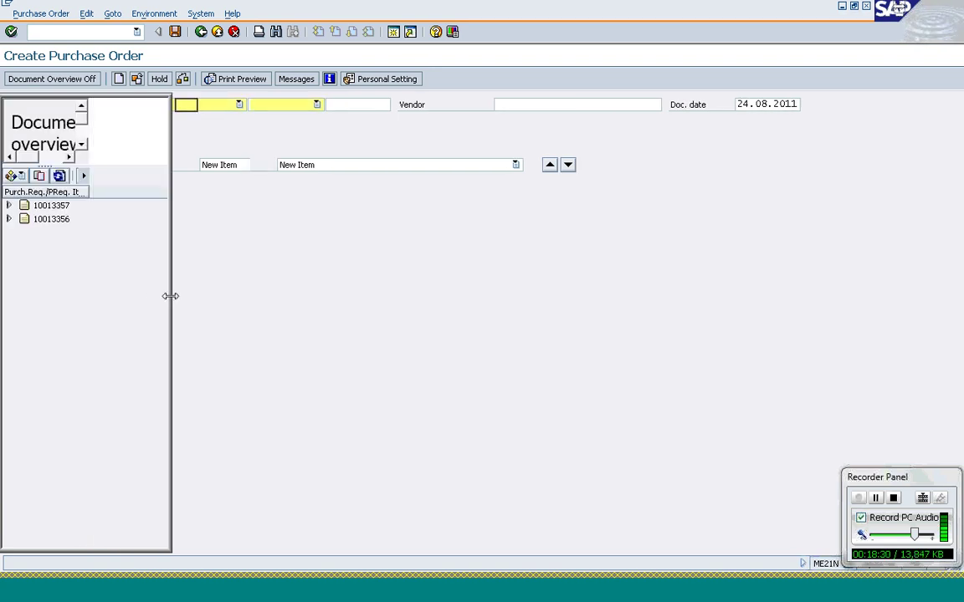
pyautogui.click(36, 219)
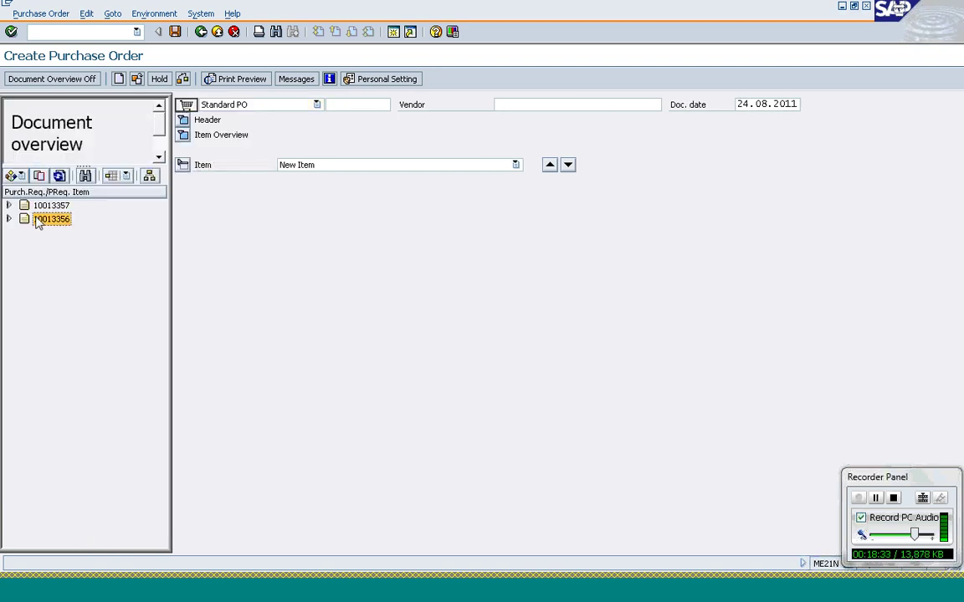
# - Adopt the selected requisition into the purchase order with purchasing organization 1000 and vendor 1000 C.E.B. BERLIN, and validate the entries
pyautogui.moveTo(37, 221); pyautogui.dragTo(190, 115)
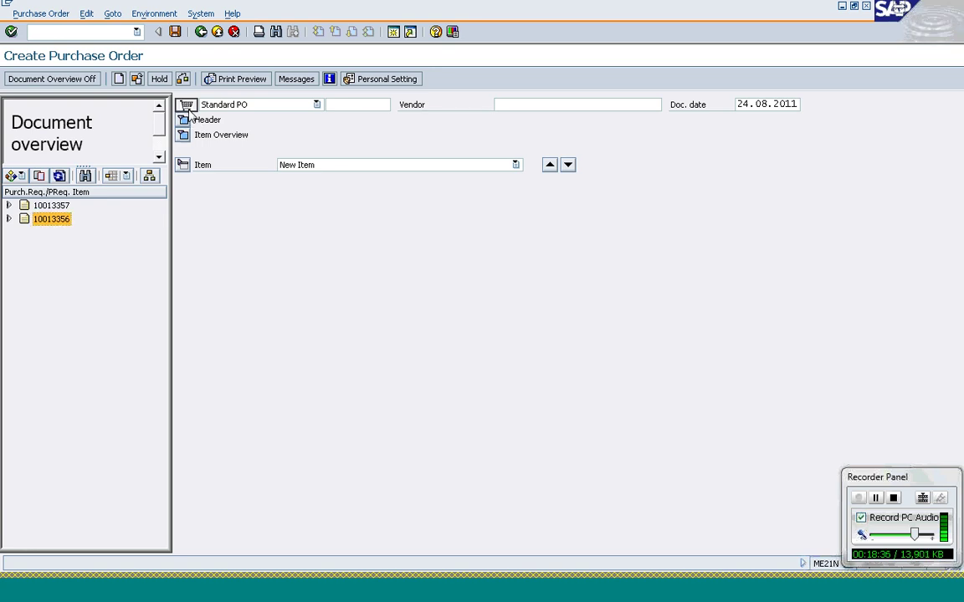
pyautogui.write('10')
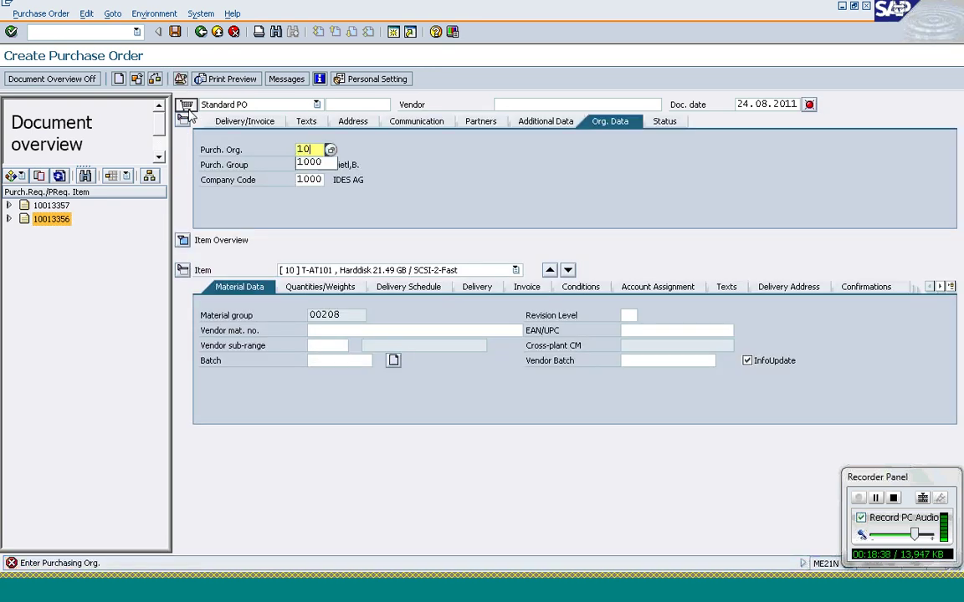
pyautogui.write('00')
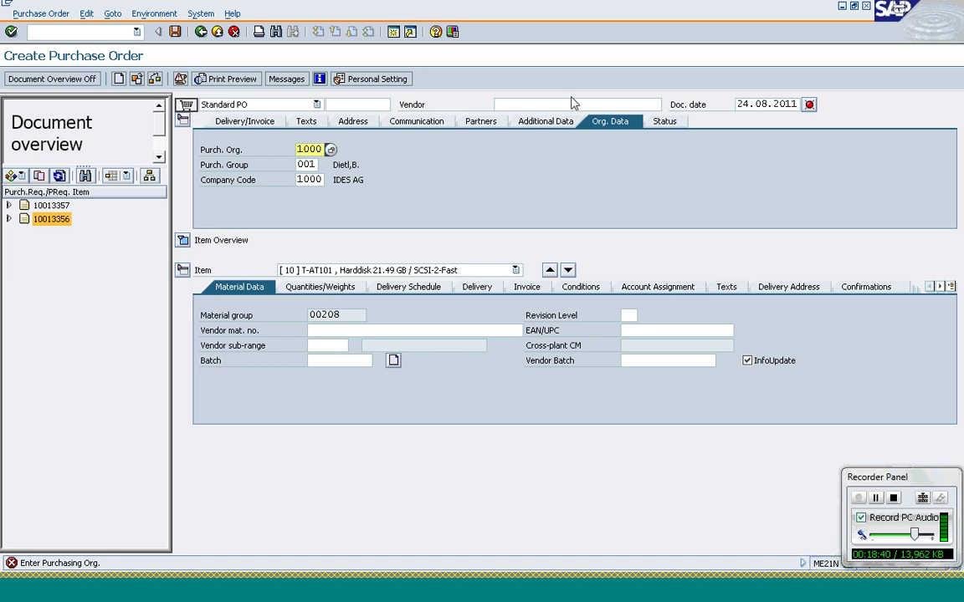
pyautogui.click(533, 103)
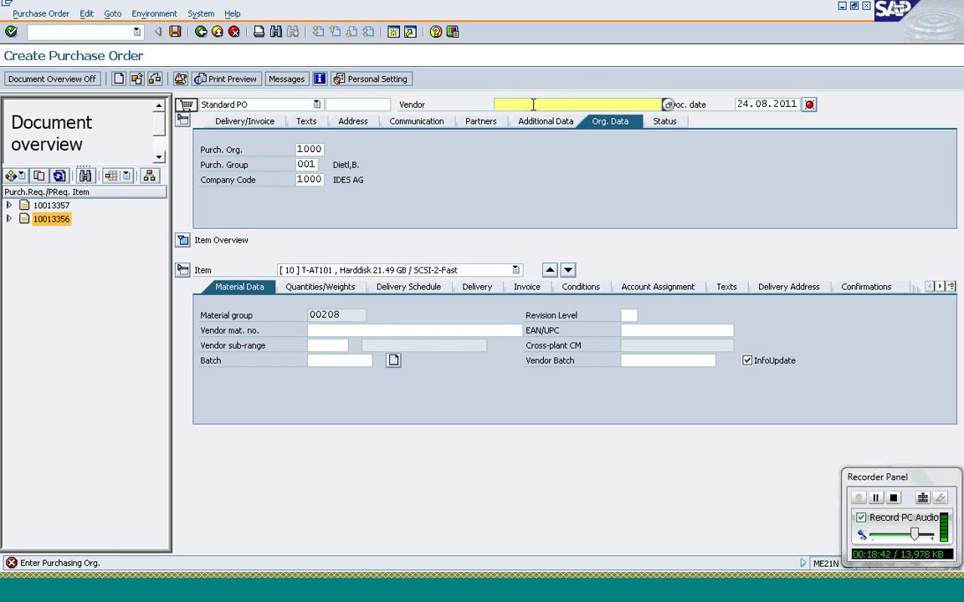
pyautogui.write('1000')
pyautogui.press('Return')
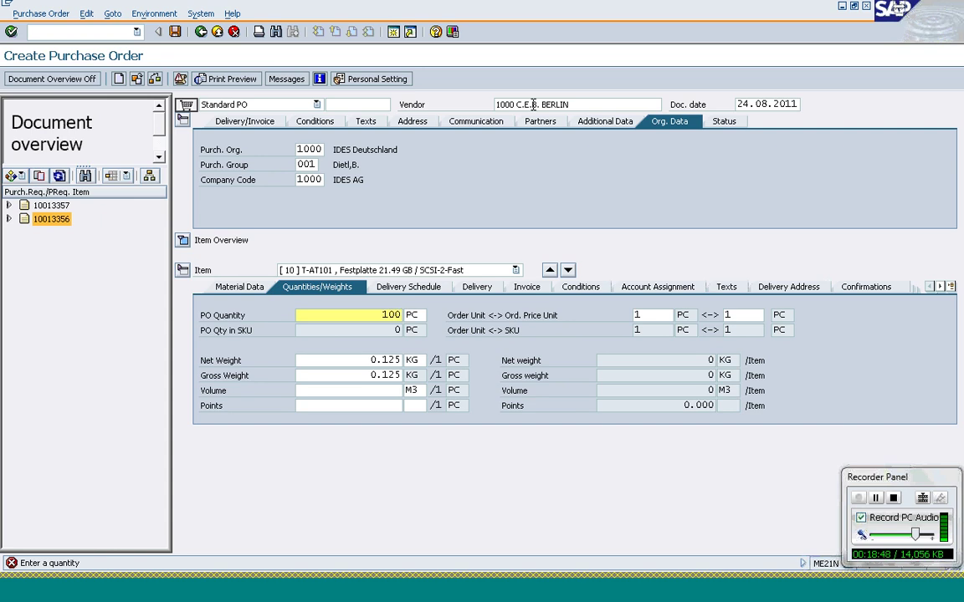
pyautogui.press('Return')
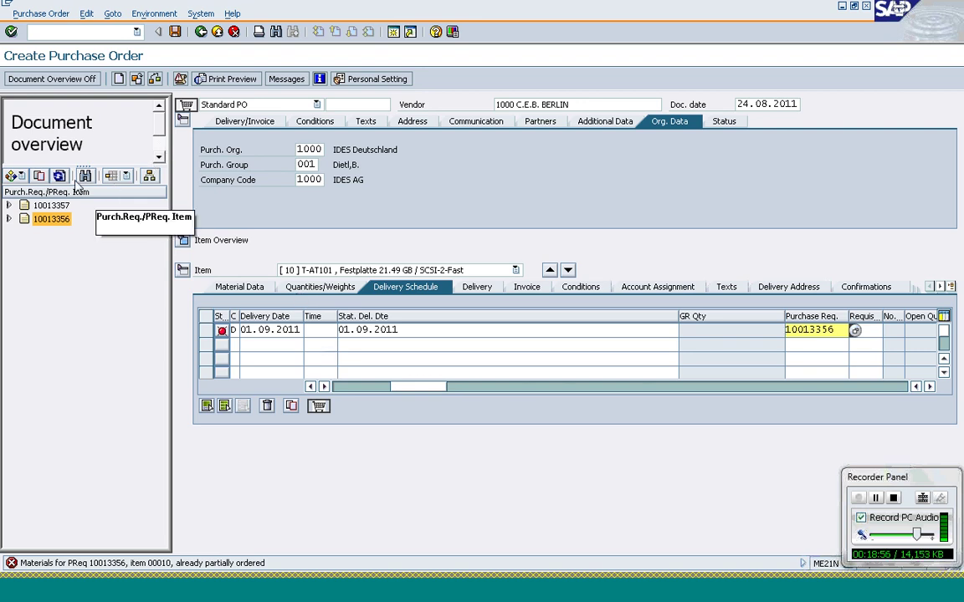
# - Adopt the first listed requisition as well, then expand the header and item overview to examine both items
pyautogui.click(56, 206)
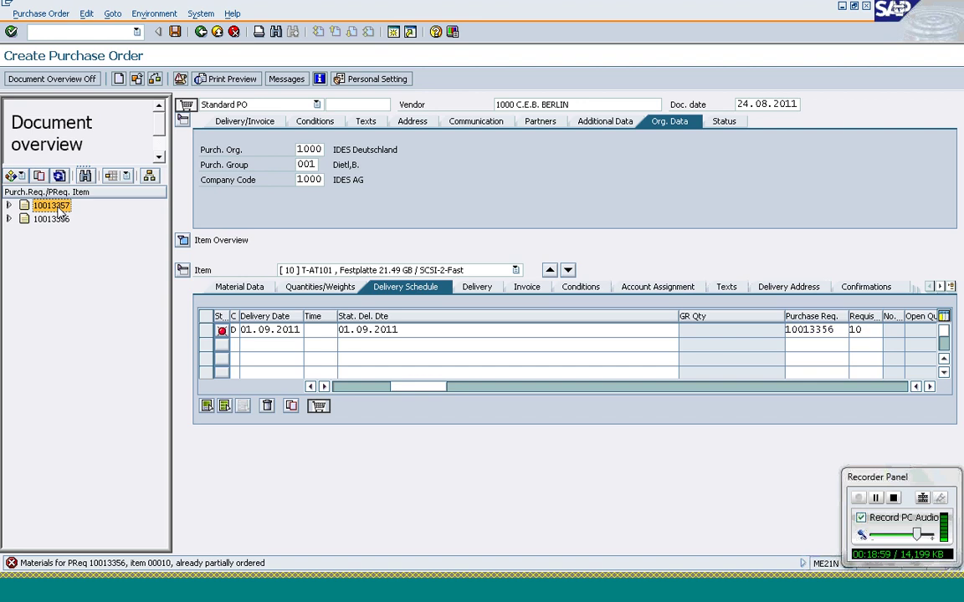
pyautogui.click(187, 107)
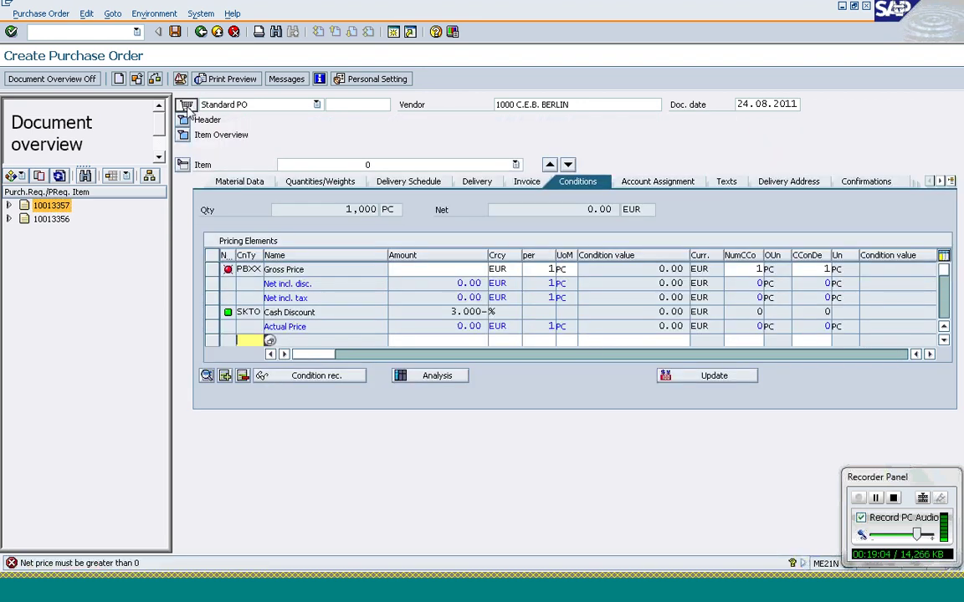
pyautogui.click(183, 120)
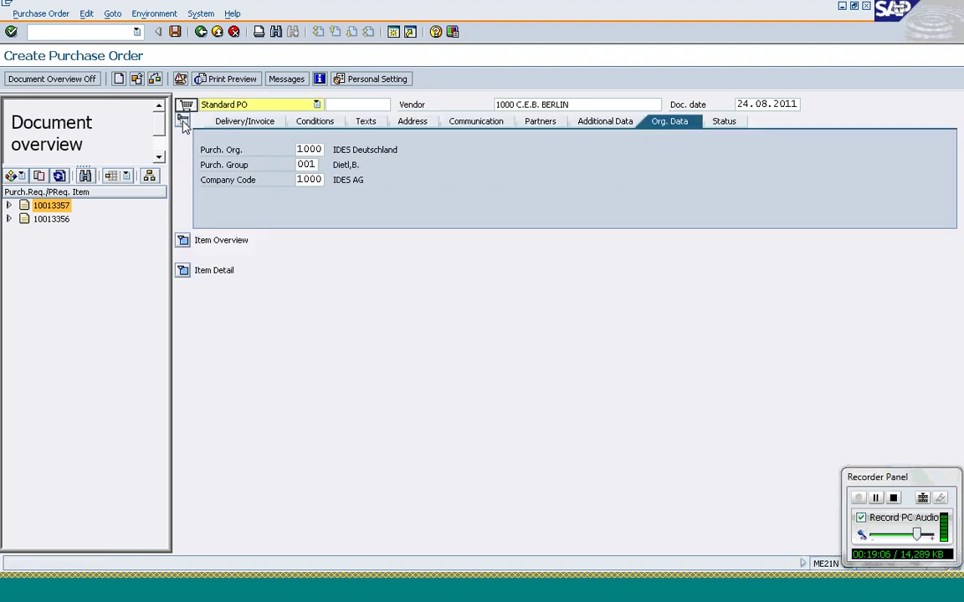
pyautogui.click(182, 240)
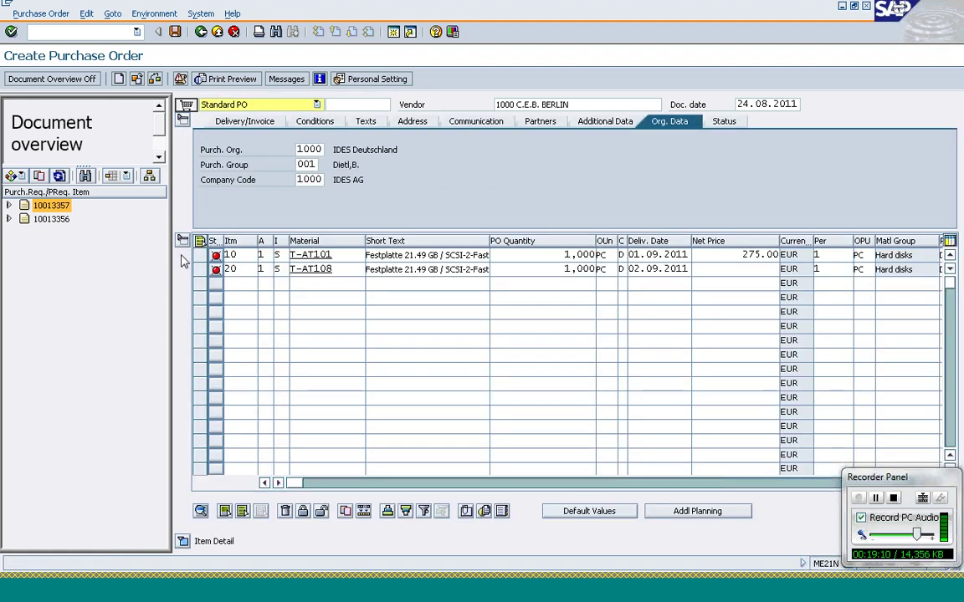
pyautogui.click(200, 269)
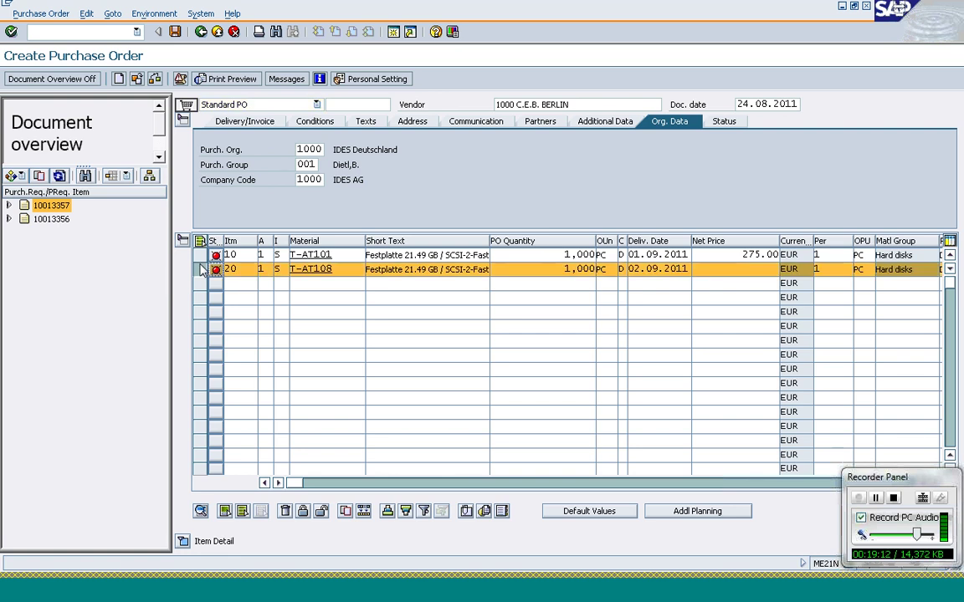
pyautogui.click(201, 270)
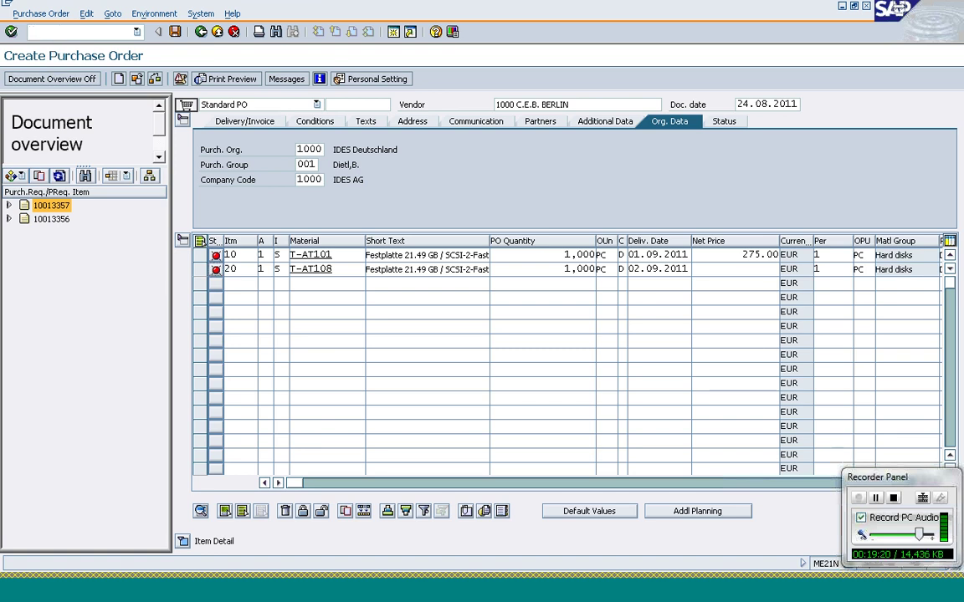
# - Leave the unsaved purchase order and start a new standard order with transaction VA01
pyautogui.write('/nva01')
pyautogui.press('Return')
pyautogui.press('Return')
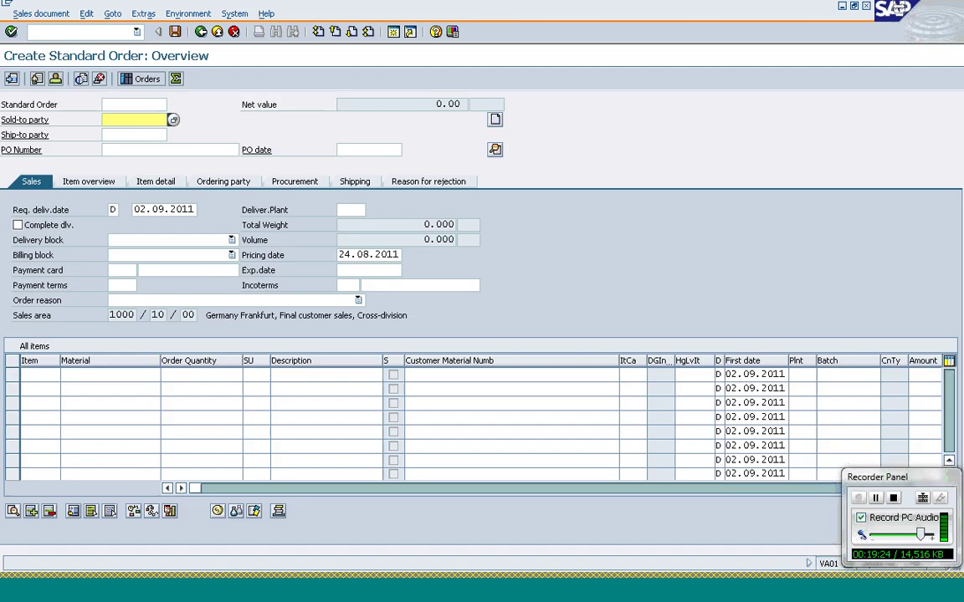
# - Enter the sold-to party's customer number and the PO number text Third Party Sales, and confirm the header data
pyautogui.write('t')
pyautogui.press('Down')
pyautogui.press('Return')
pyautogui.click(134, 149)
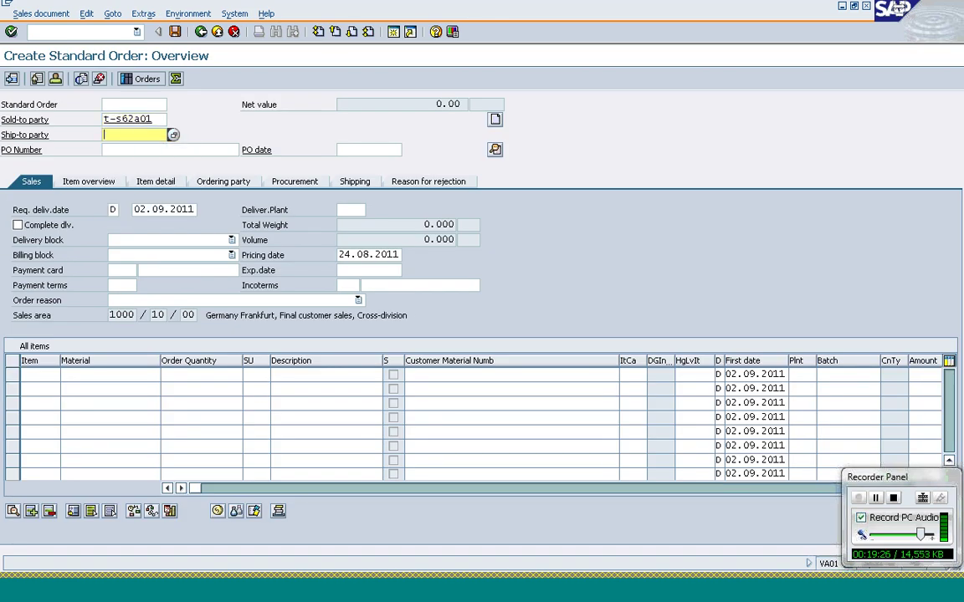
pyautogui.press('Down')
pyautogui.press('Return')
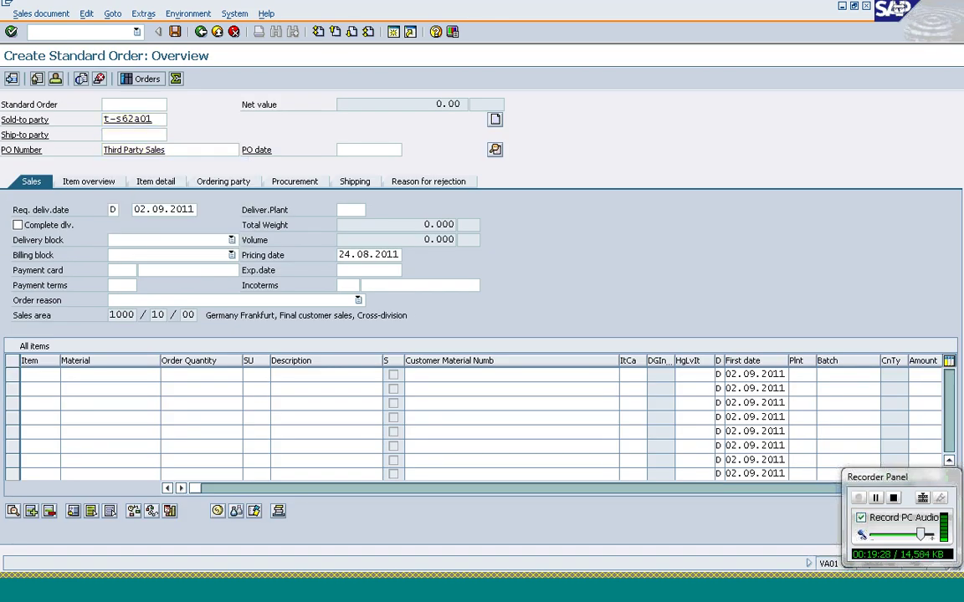
pyautogui.press('Return')
# - Add material T-AT101 as the first order item with a quantity of 1000
pyautogui.press('BackSpace')
pyautogui.press('Down')
pyautogui.press('Down')
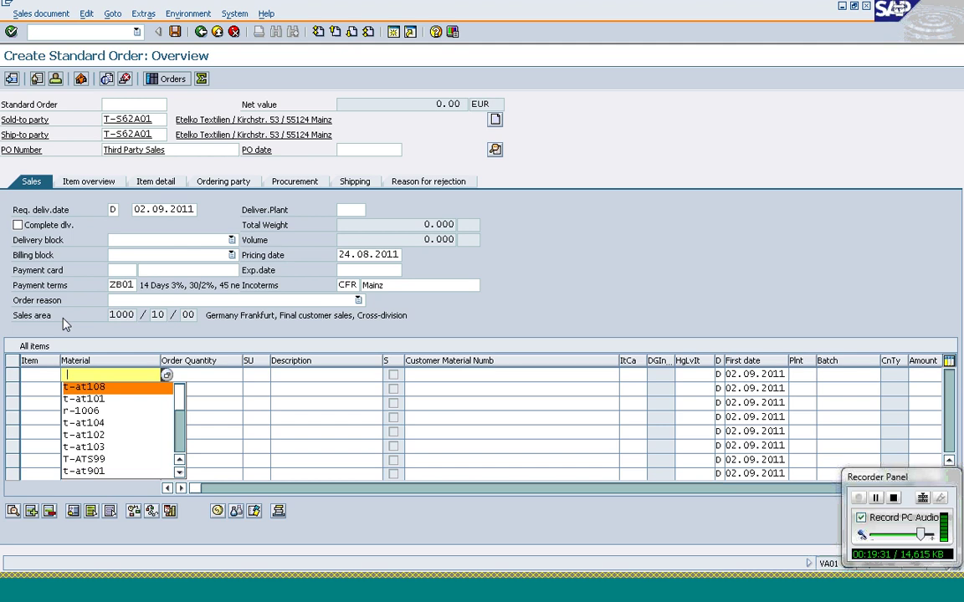
pyautogui.press('Return')
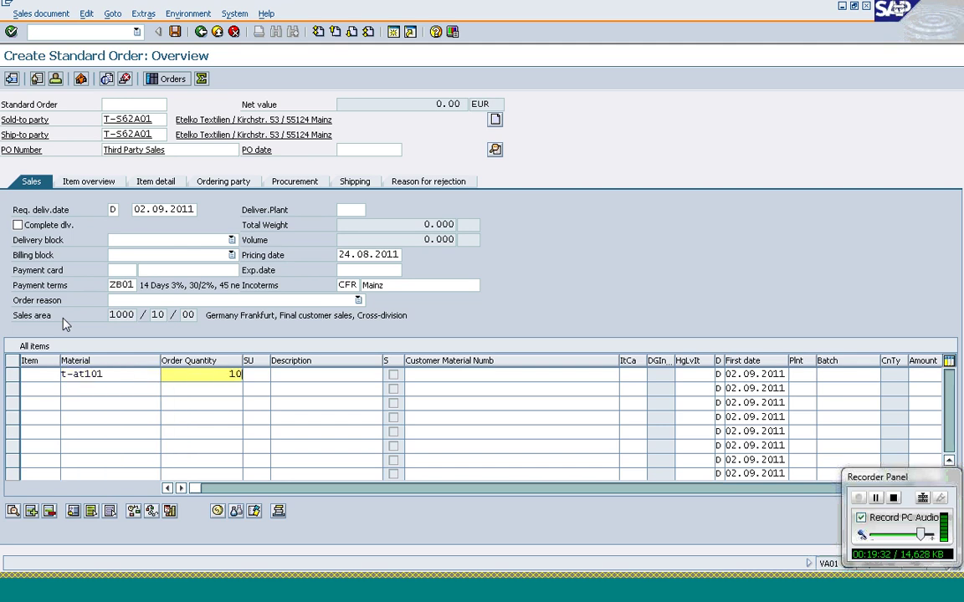
pyautogui.write('1000')
pyautogui.press('Return')
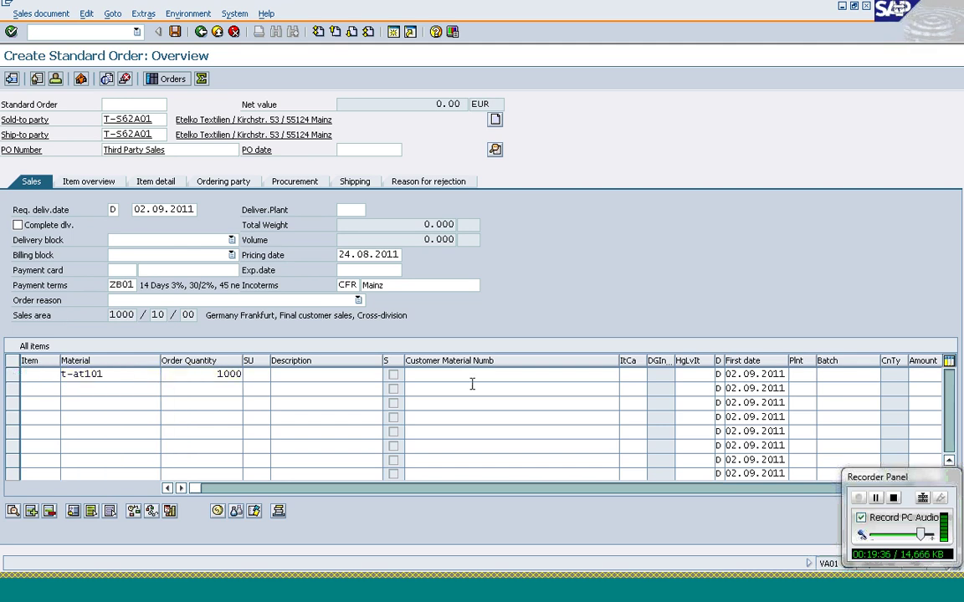
# - Change the item category of the T-AT101 item to TAS
pyautogui.click(633, 376)
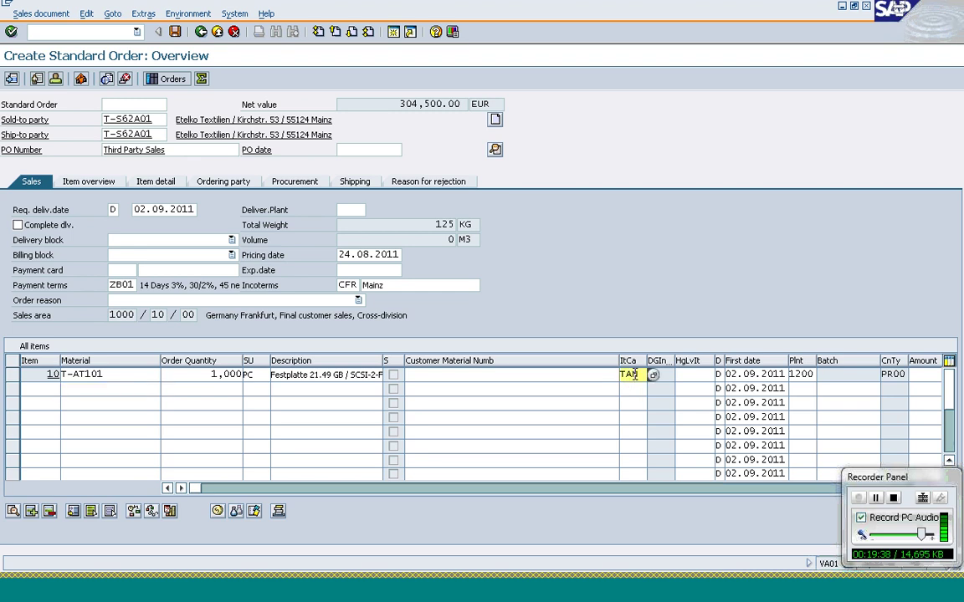
pyautogui.press('BackSpace')
pyautogui.write('S')
pyautogui.press('Return')
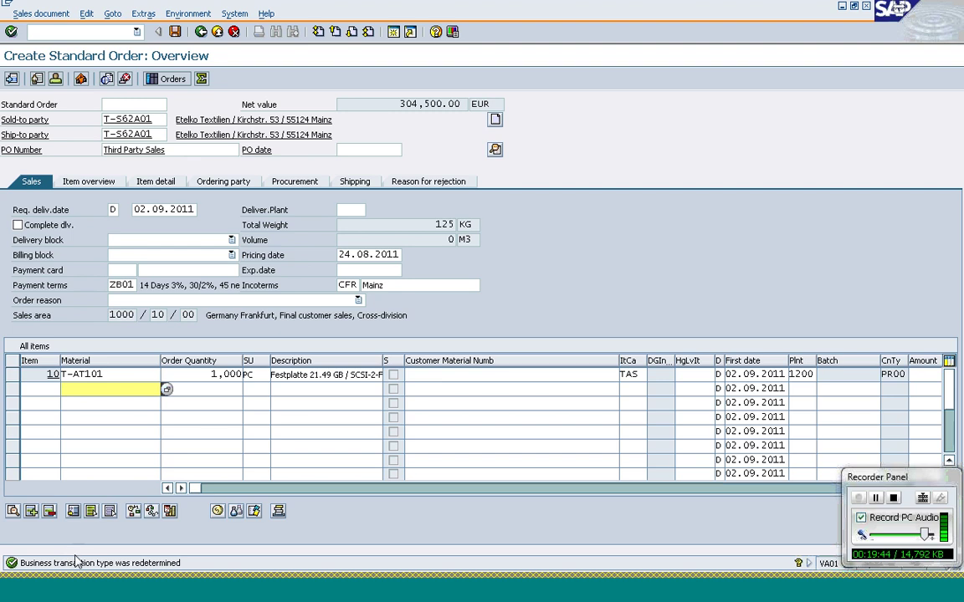
# - Review the purchase requisition data behind the T-AT101 item's schedule line, and save the standard order
pyautogui.click(111, 374)
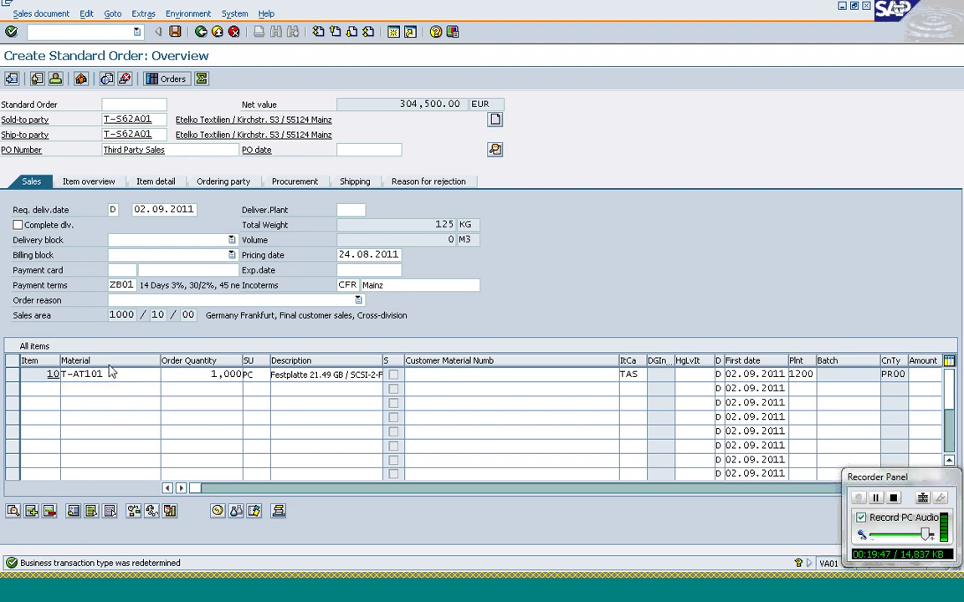
pyautogui.press('Return')
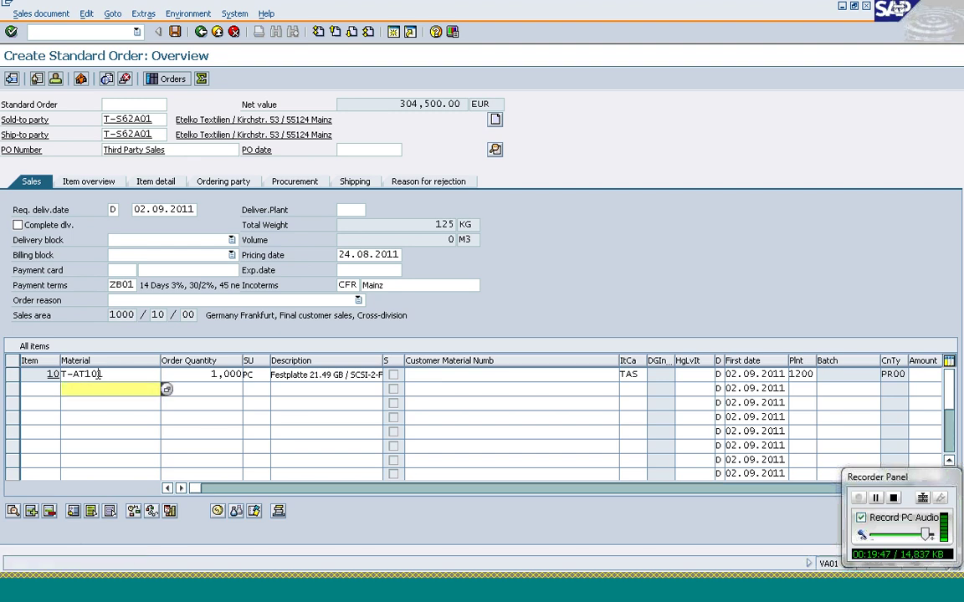
pyautogui.click(13, 375)
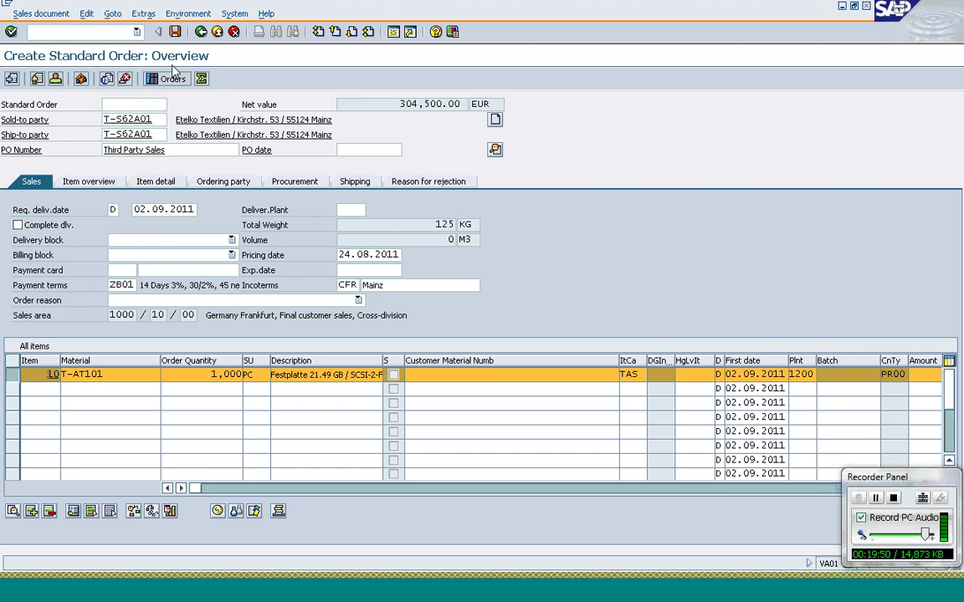
pyautogui.click(170, 511)
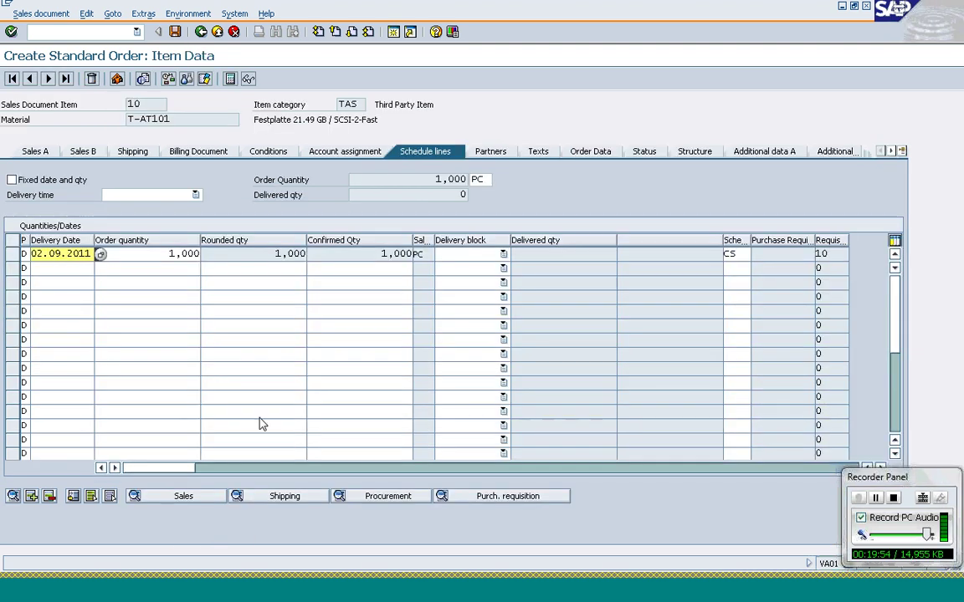
pyautogui.click(499, 496)
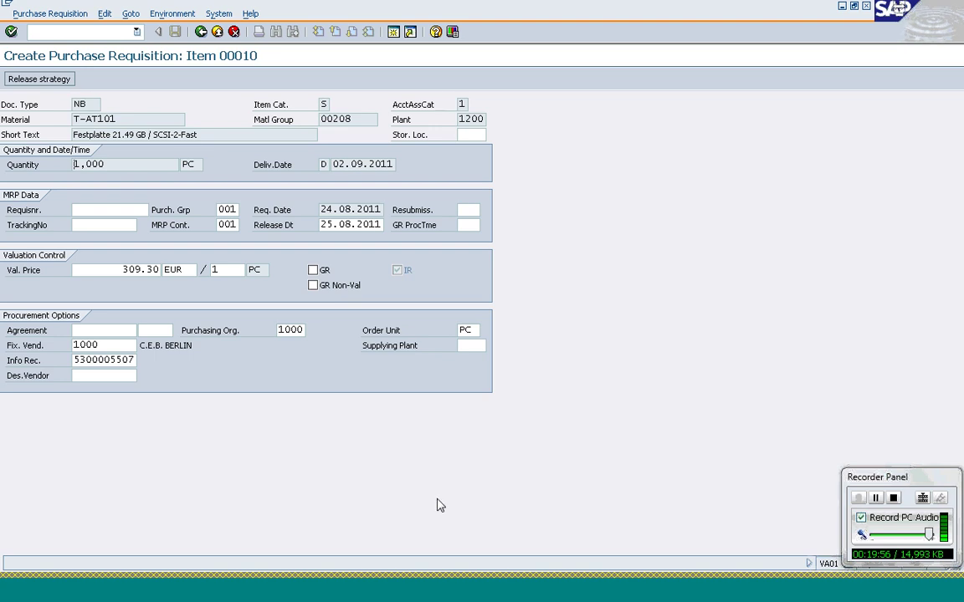
pyautogui.click(203, 32)
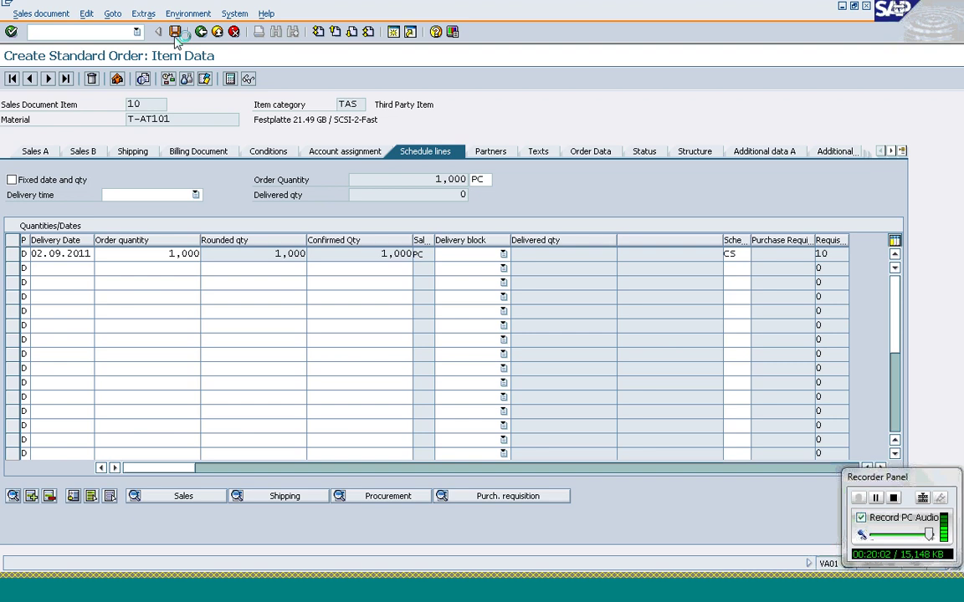
pyautogui.click(175, 33)
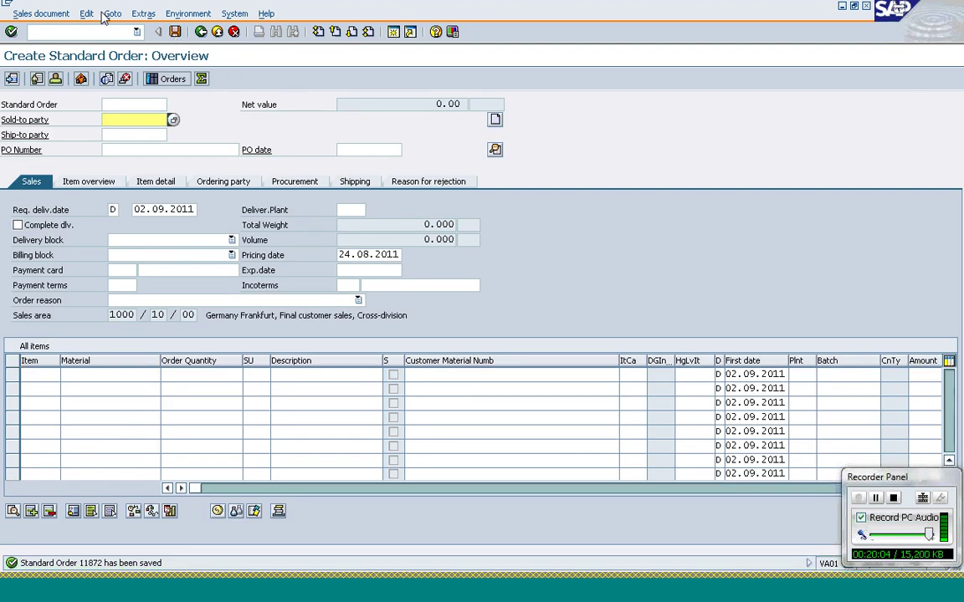
# - Open the saved sales order with transaction VA02 and look up the purchase requisition number in the T-AT101 item's schedule lines
pyautogui.click(71, 34)
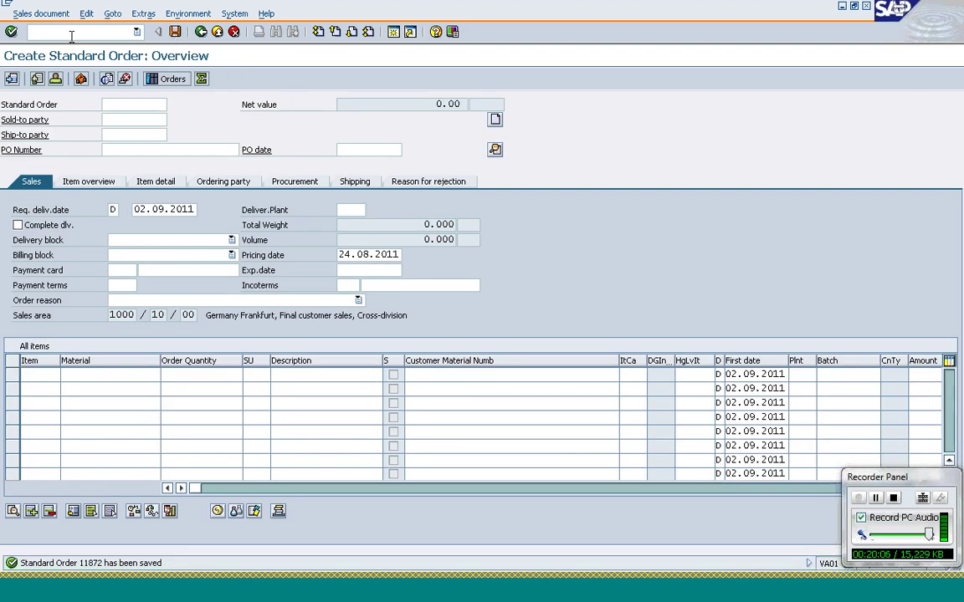
pyautogui.write('/')
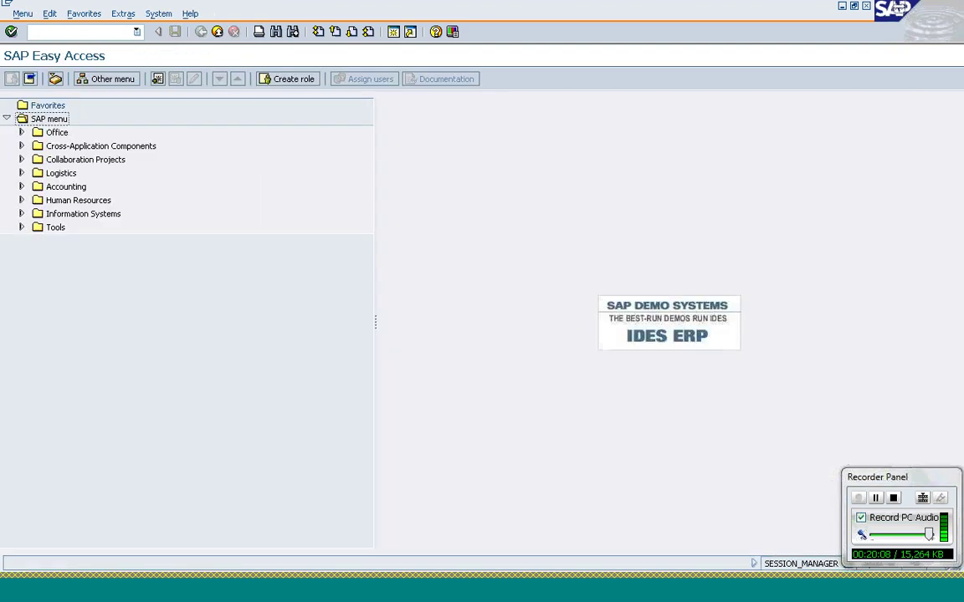
pyautogui.write('va02')
pyautogui.press('Return')
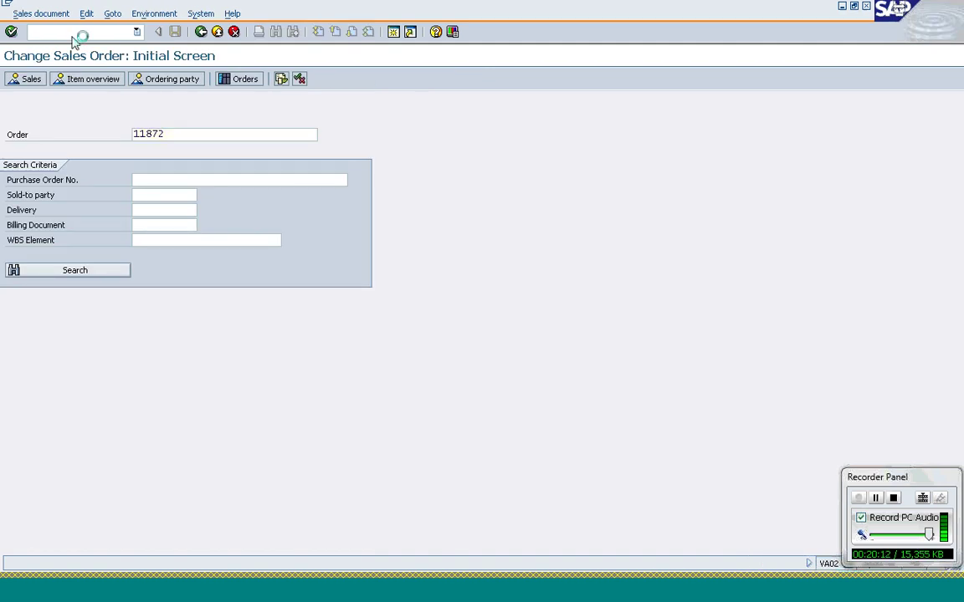
pyautogui.press('Return')
pyautogui.doubleClick(281, 374)
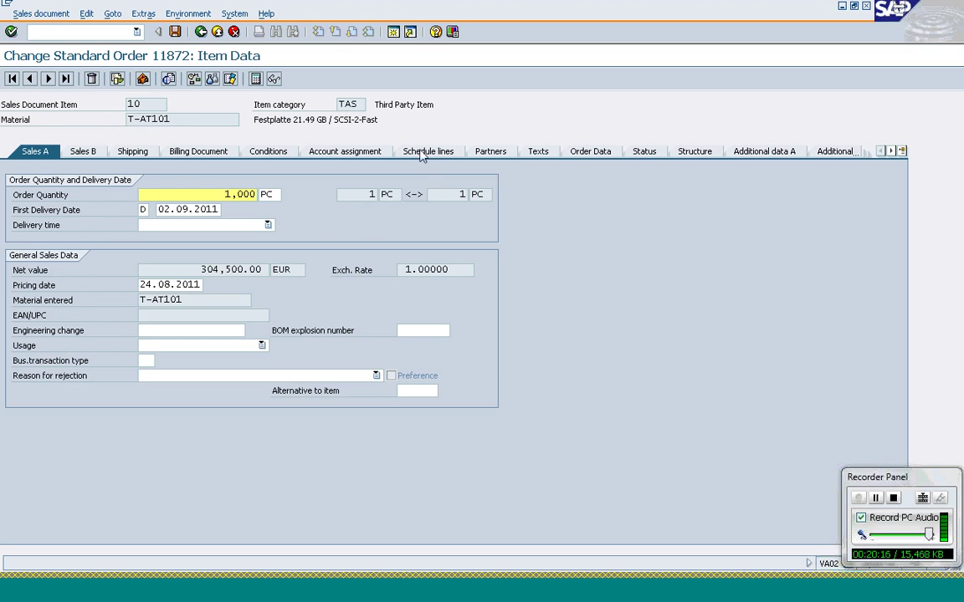
pyautogui.click(424, 156)
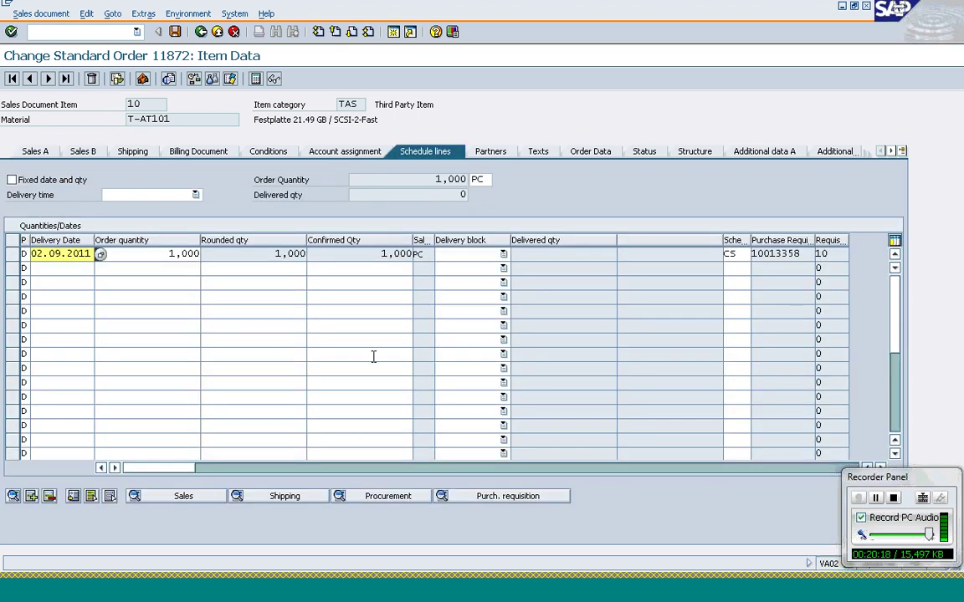
pyautogui.click(775, 254)
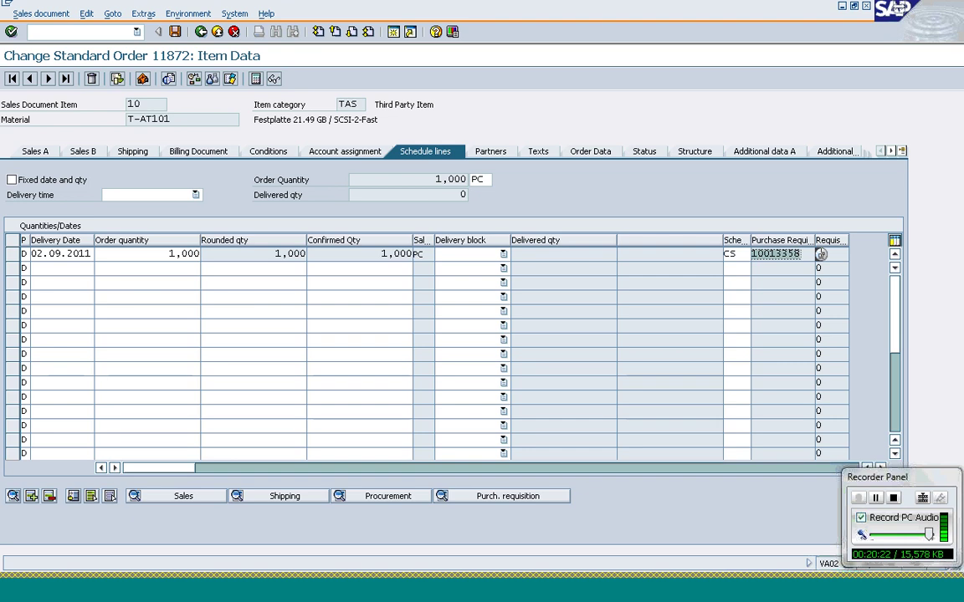
# - Leave the sales order, start a new purchase order with transaction ME21N and close its help text
pyautogui.click(100, 33)
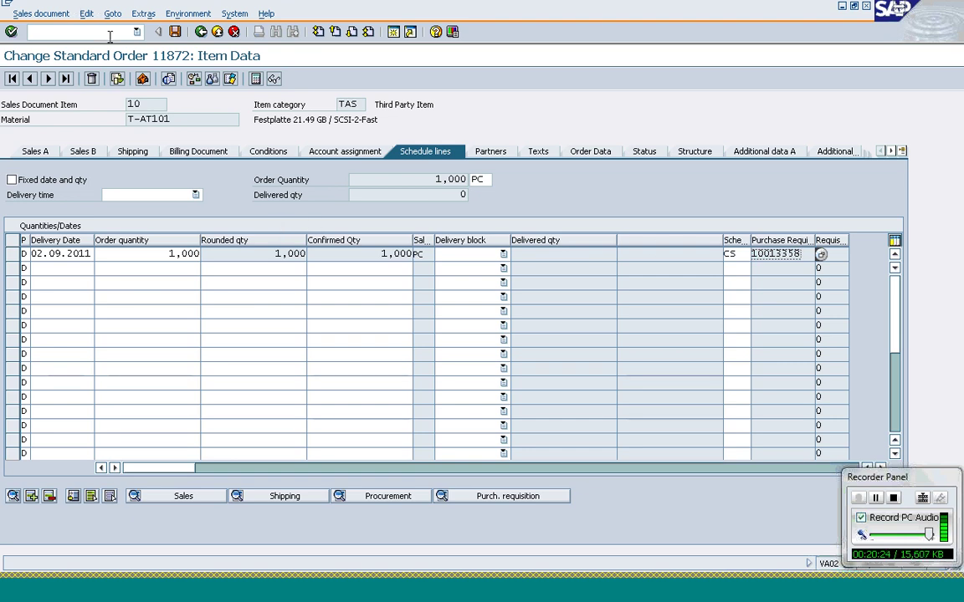
pyautogui.write('/nva03')
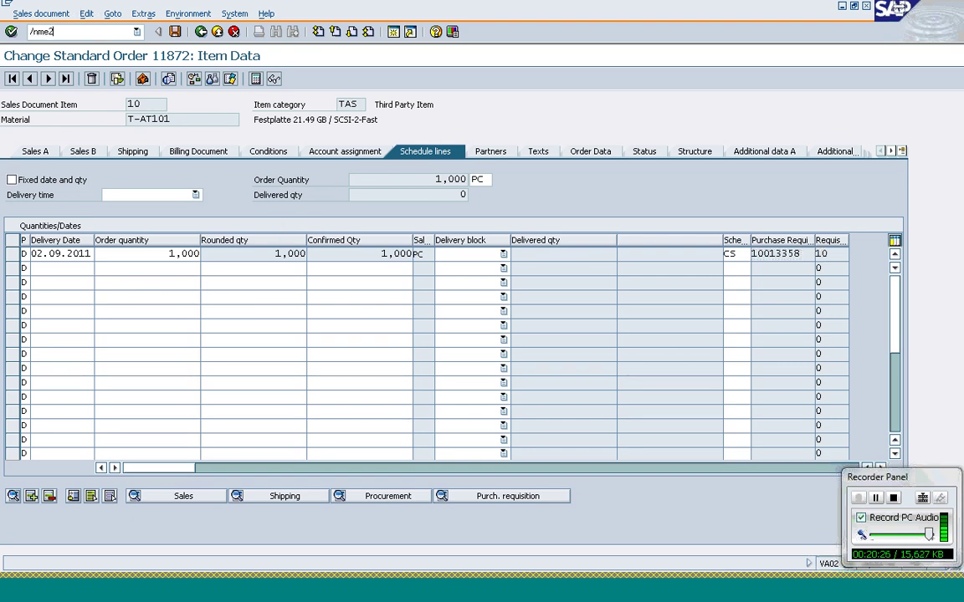
pyautogui.press('Return')
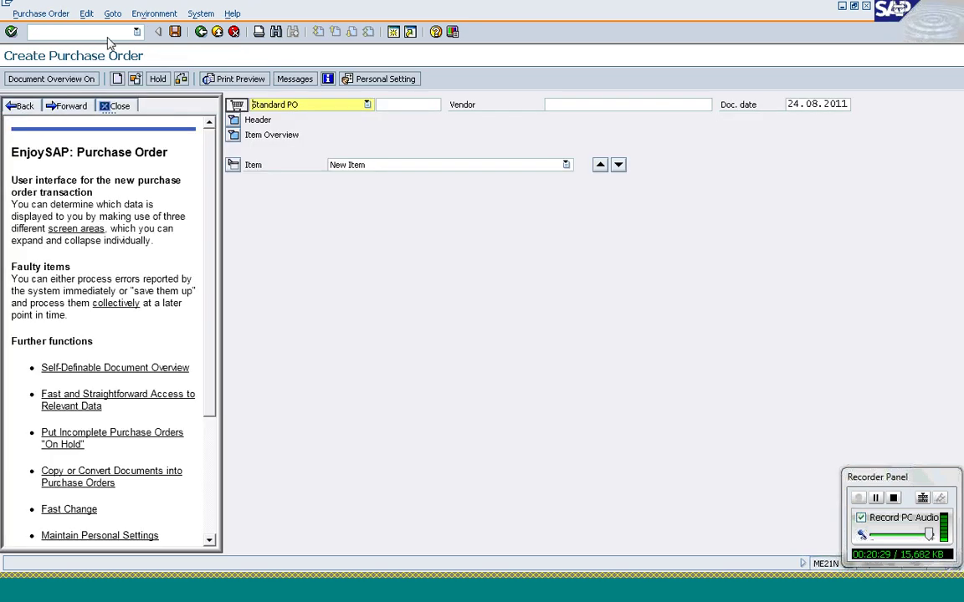
pyautogui.click(117, 107)
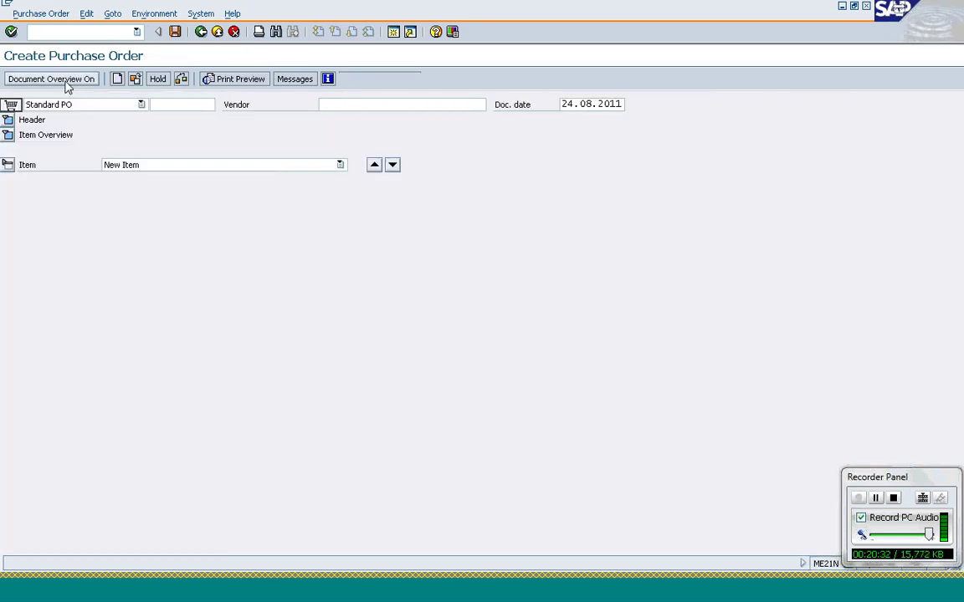
# - List my purchase requisitions in the document overview and adopt the sales order's requisition into the purchase order
pyautogui.click(52, 79)
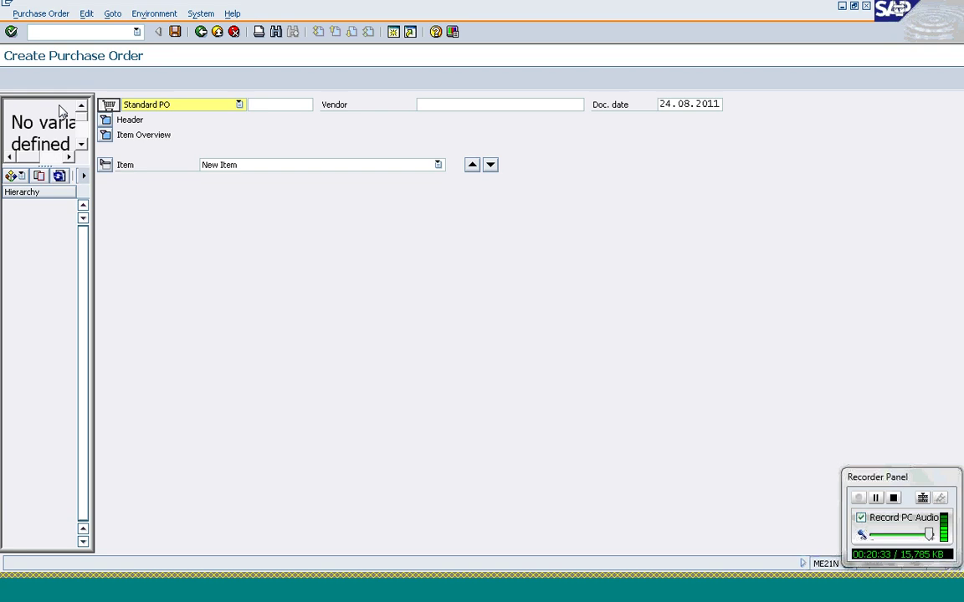
pyautogui.click(15, 175)
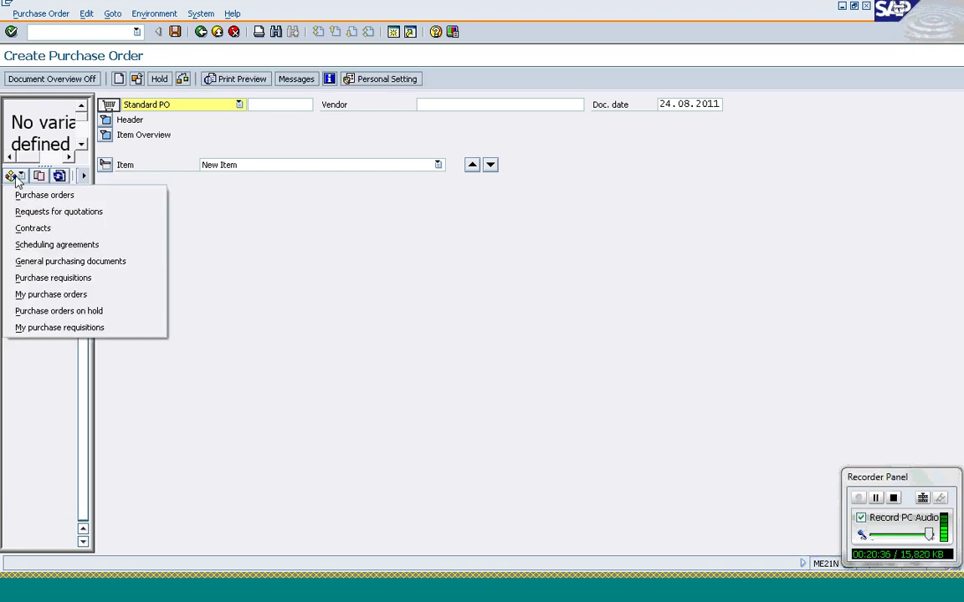
pyautogui.click(62, 328)
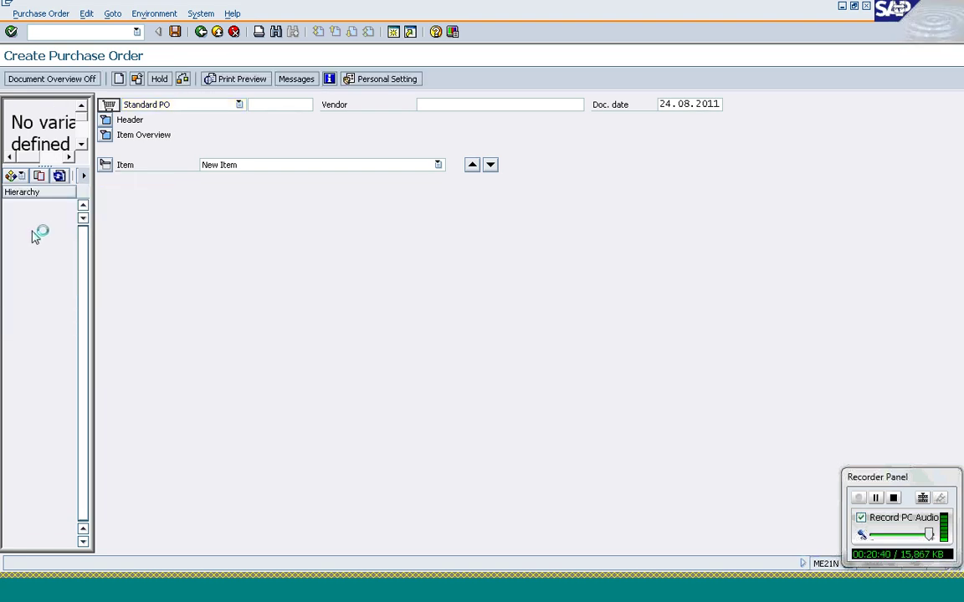
pyautogui.click(34, 209)
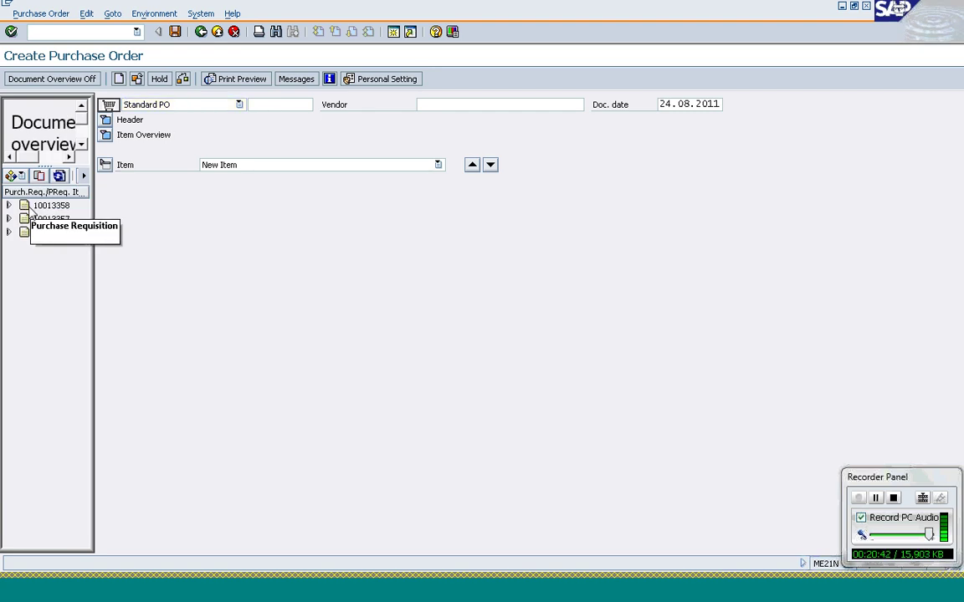
pyautogui.moveTo(31, 210); pyautogui.dragTo(115, 112)
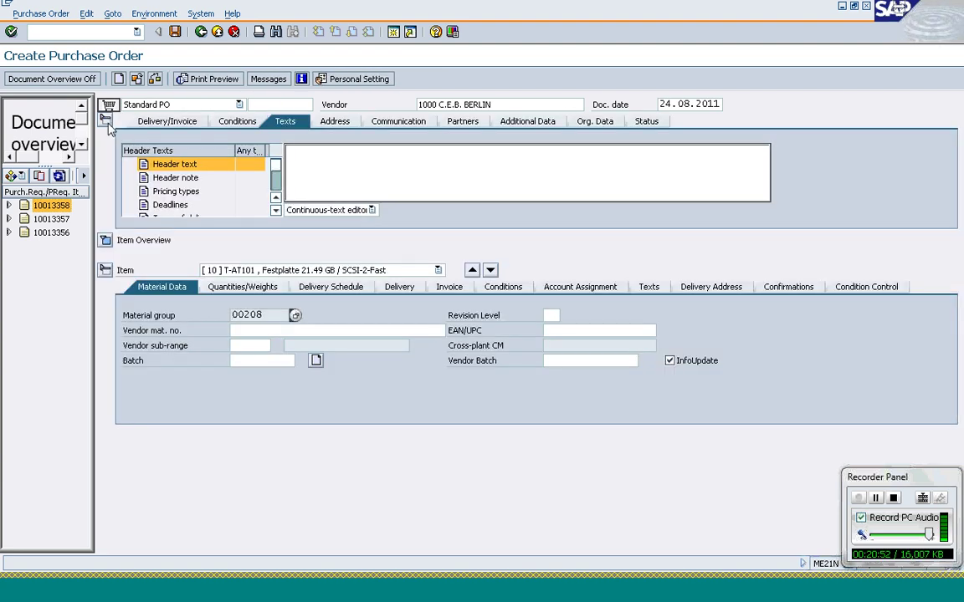
# - Examine the purchase order's organizational data and the T-AT101 line in the item overview
pyautogui.click(581, 122)
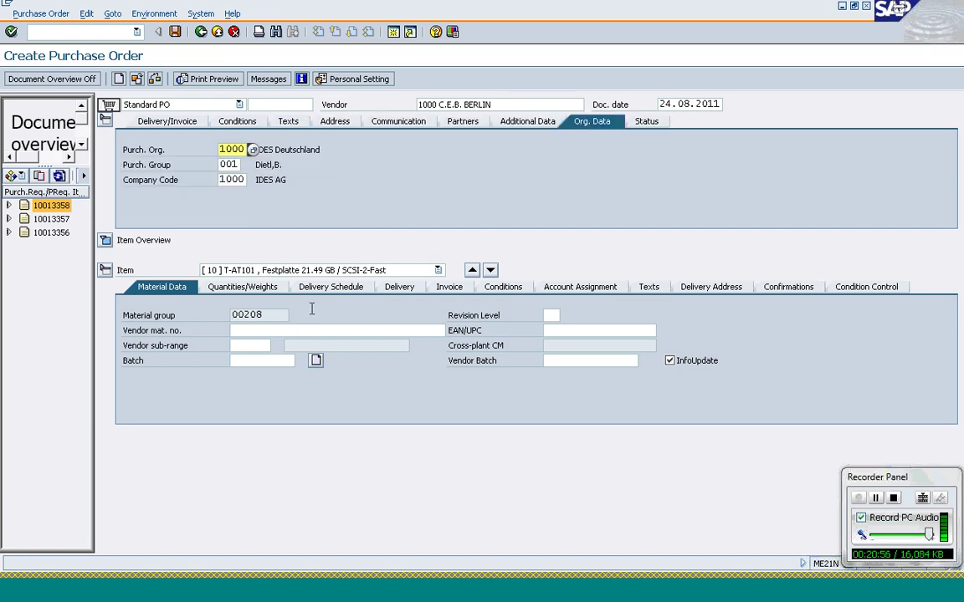
pyautogui.click(105, 240)
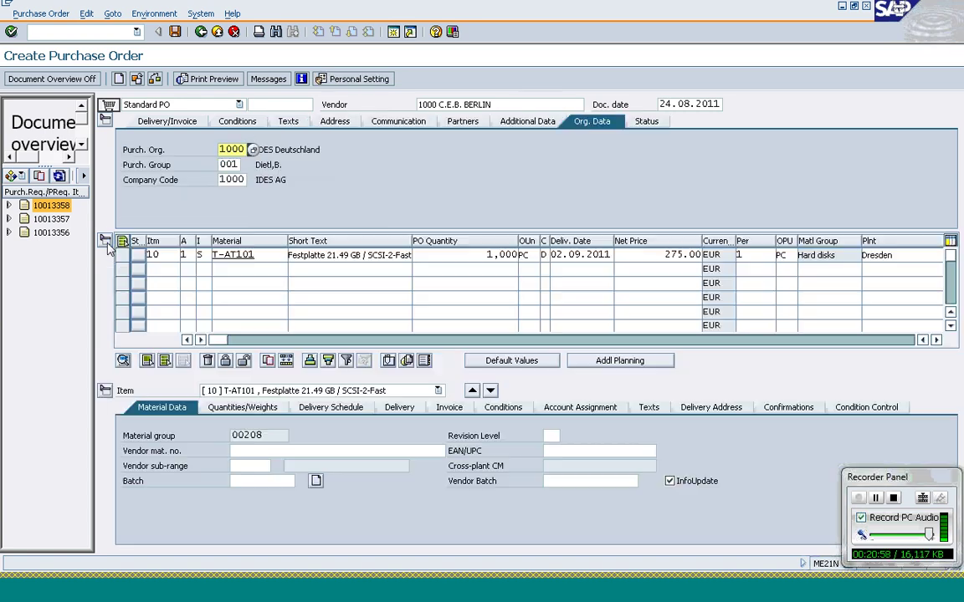
pyautogui.click(384, 255)
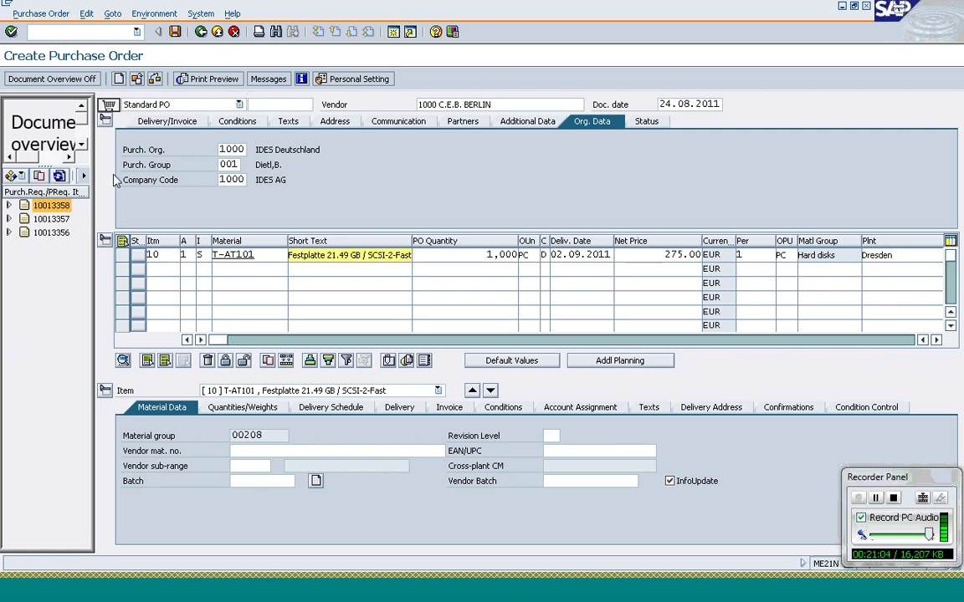
# - Select the T-AT101 item, run the check on the purchase order and try to save it
pyautogui.click(122, 254)
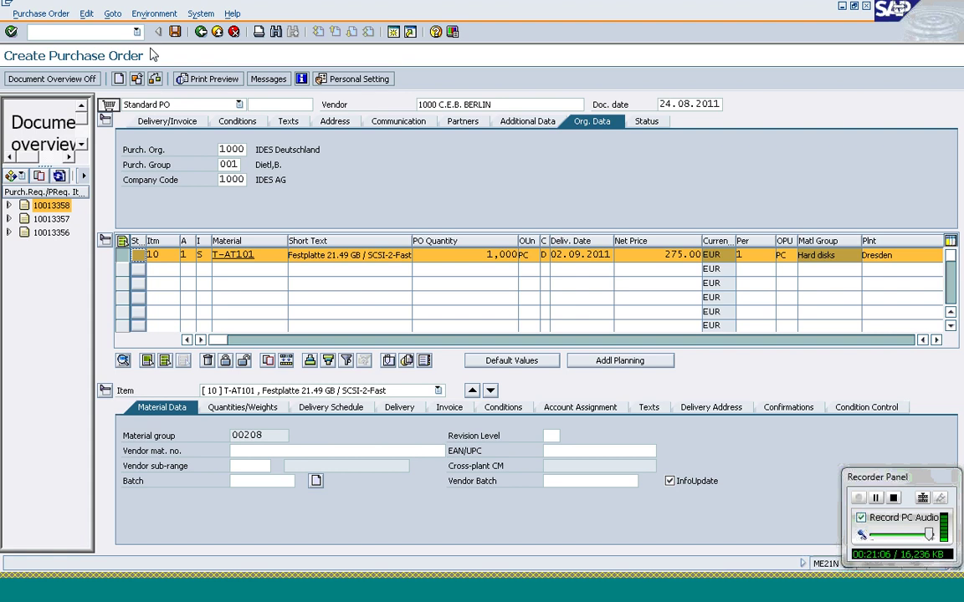
pyautogui.click(154, 80)
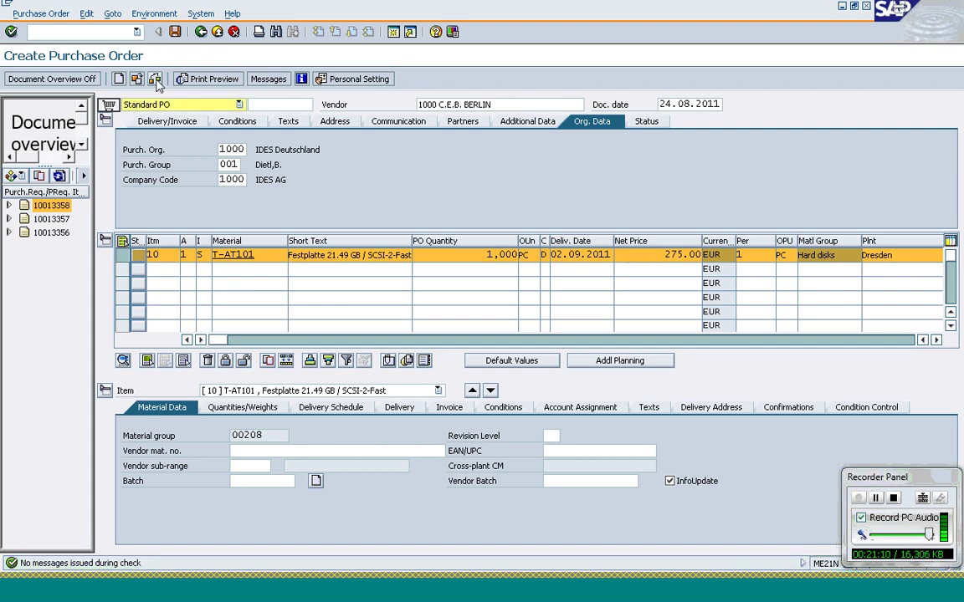
pyautogui.click(175, 32)
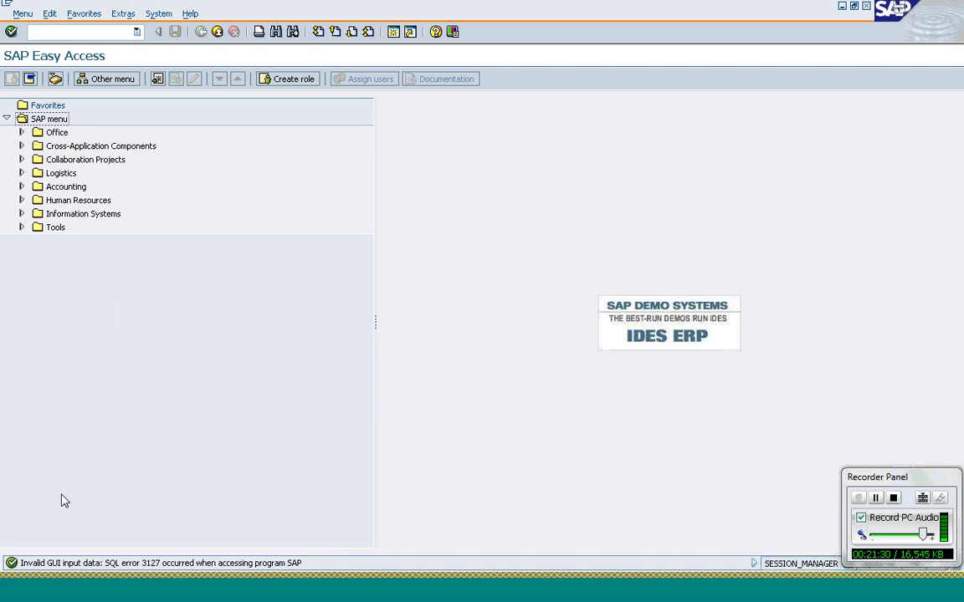
# - Read the detailed text of the message issued after saving the purchase order, and close the message help
pyautogui.doubleClick(173, 568)
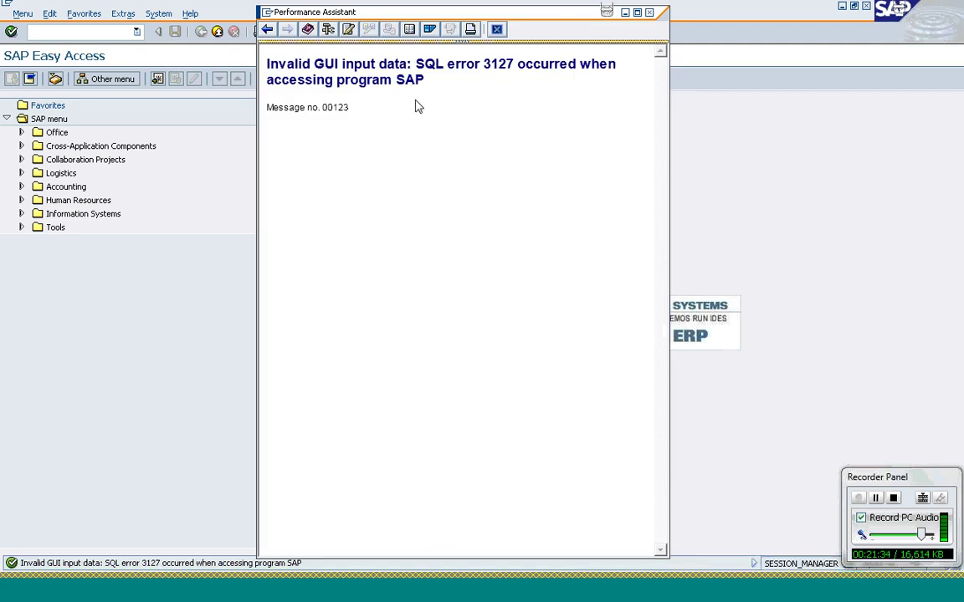
pyautogui.moveTo(426, 85); pyautogui.dragTo(421, 70)
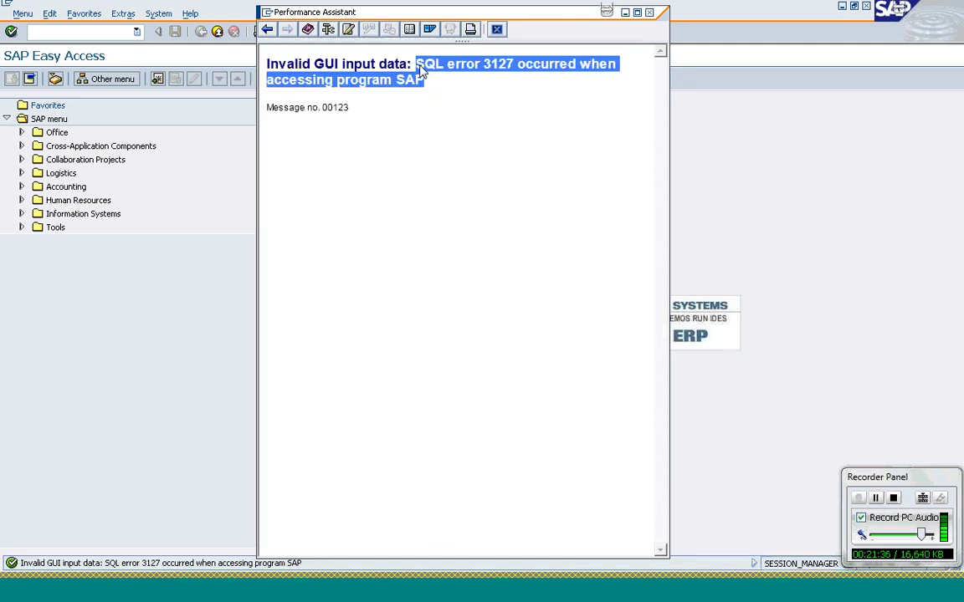
pyautogui.click(432, 94)
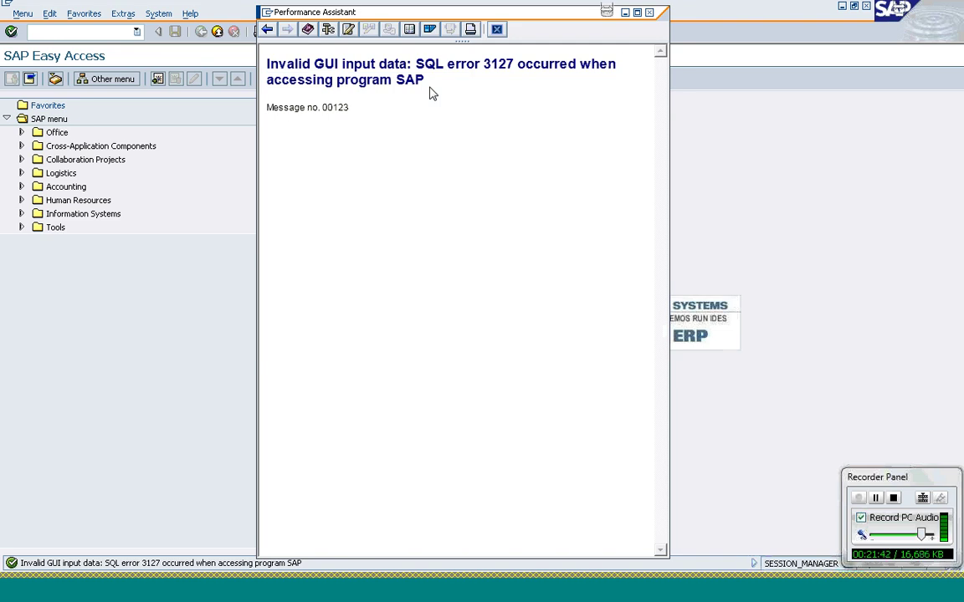
pyautogui.click(496, 34)
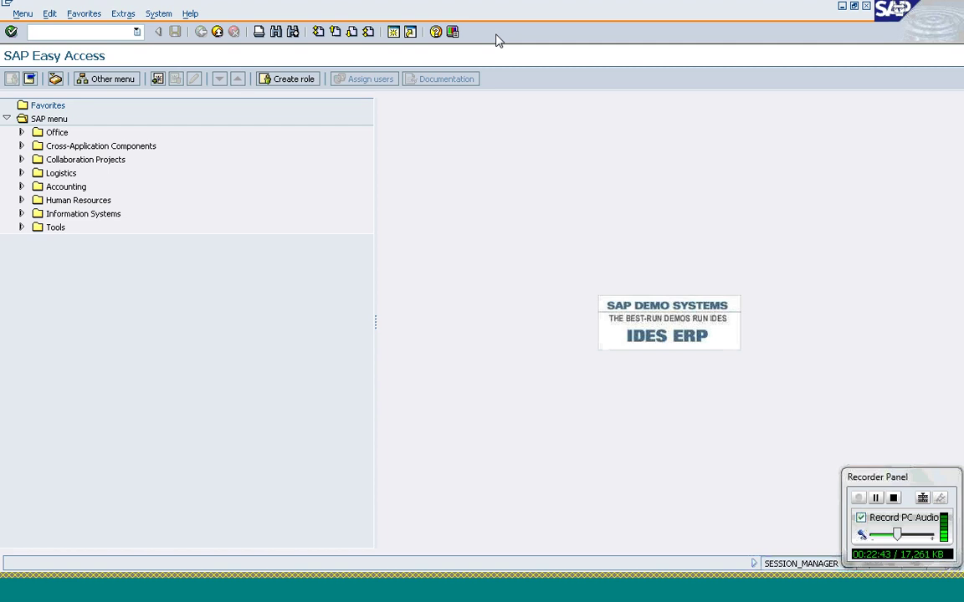
# - Start another new purchase order with transaction ME21N
pyautogui.click(210, 301)
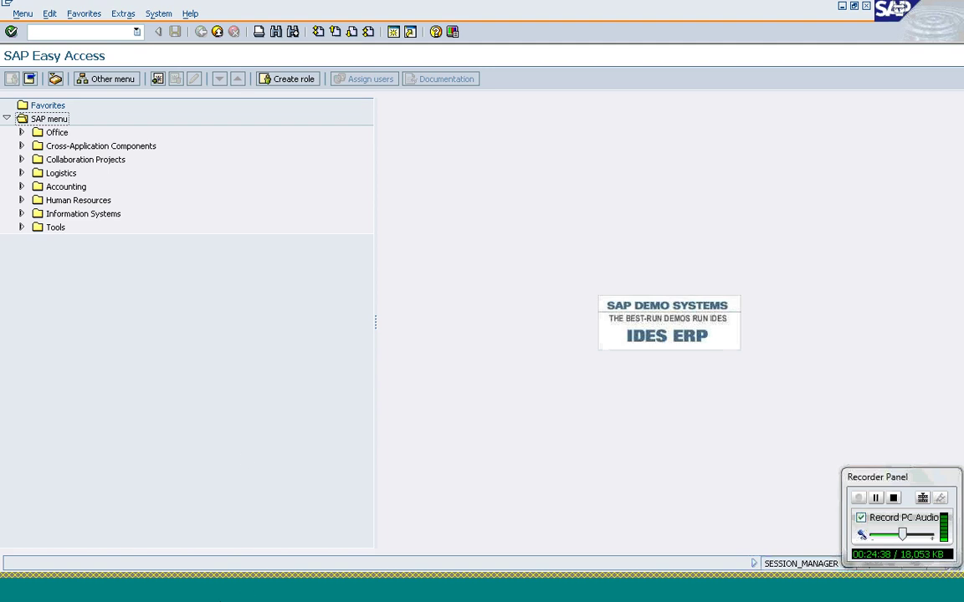
pyautogui.click(81, 31)
pyautogui.write('me21n')
pyautogui.press('Return')
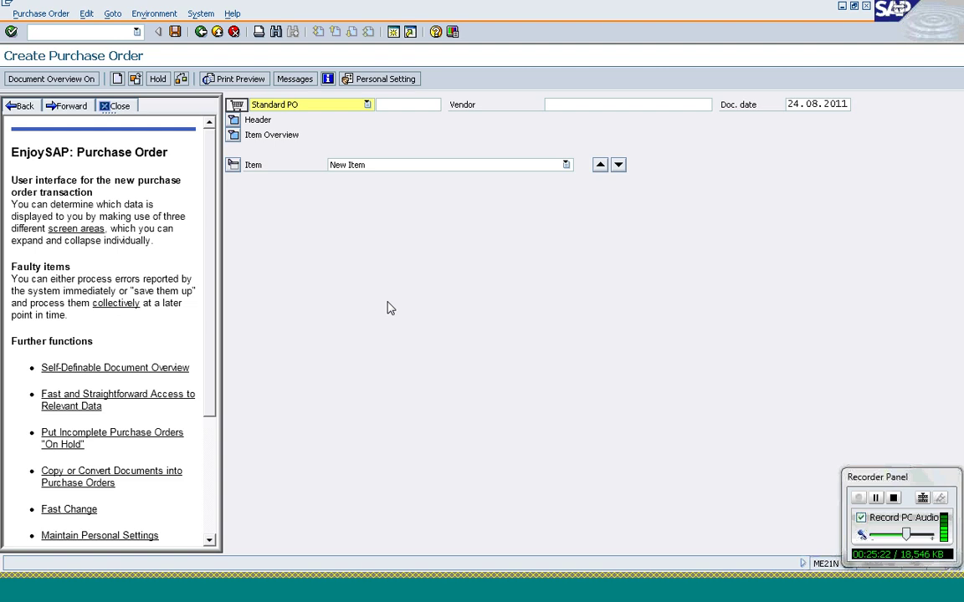
pyautogui.click(245, 593)
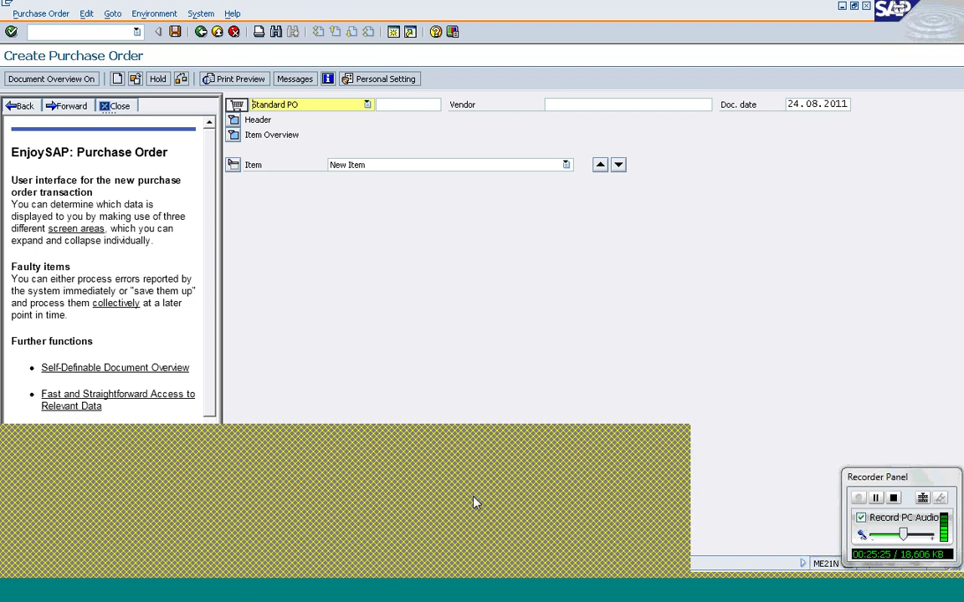
# - Leave the purchase order and start creating a billing document with transaction VF01
pyautogui.click(549, 499)
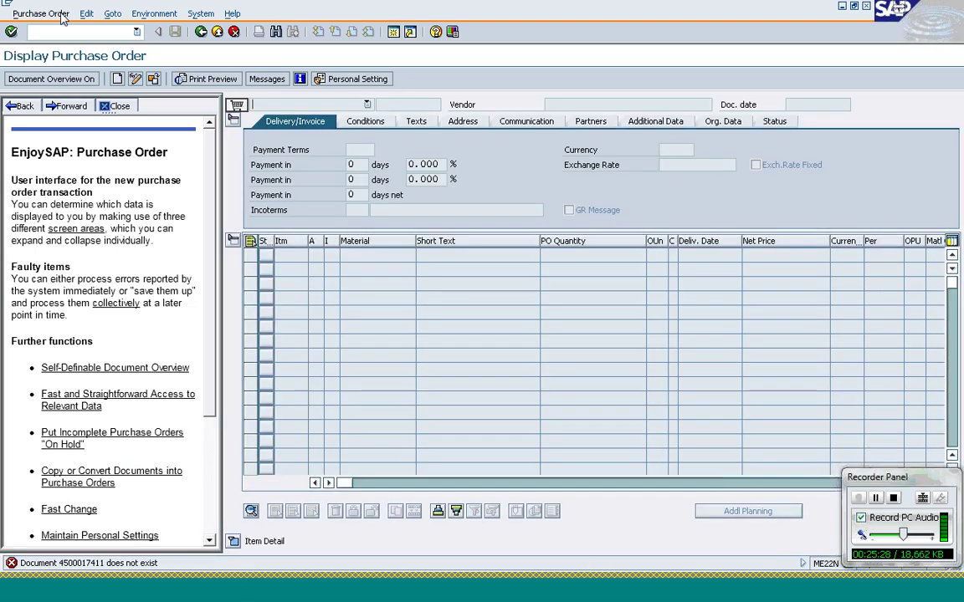
pyautogui.click(56, 33)
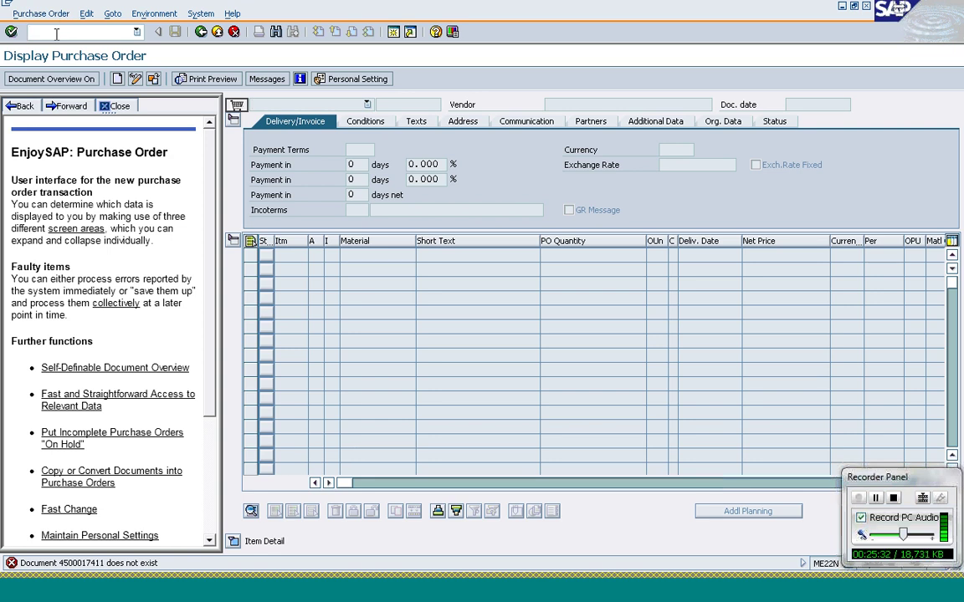
pyautogui.write('/nme22n')
pyautogui.press('Return')
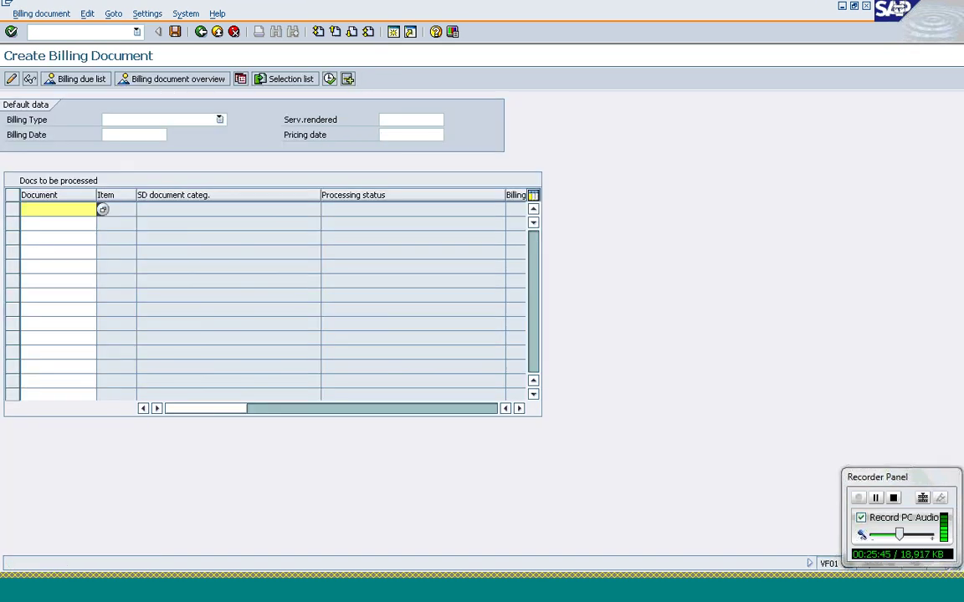
# - Try to bill the third-party sales order by entering its document number, and open the billing log
pyautogui.write('10013358')
pyautogui.write('118')
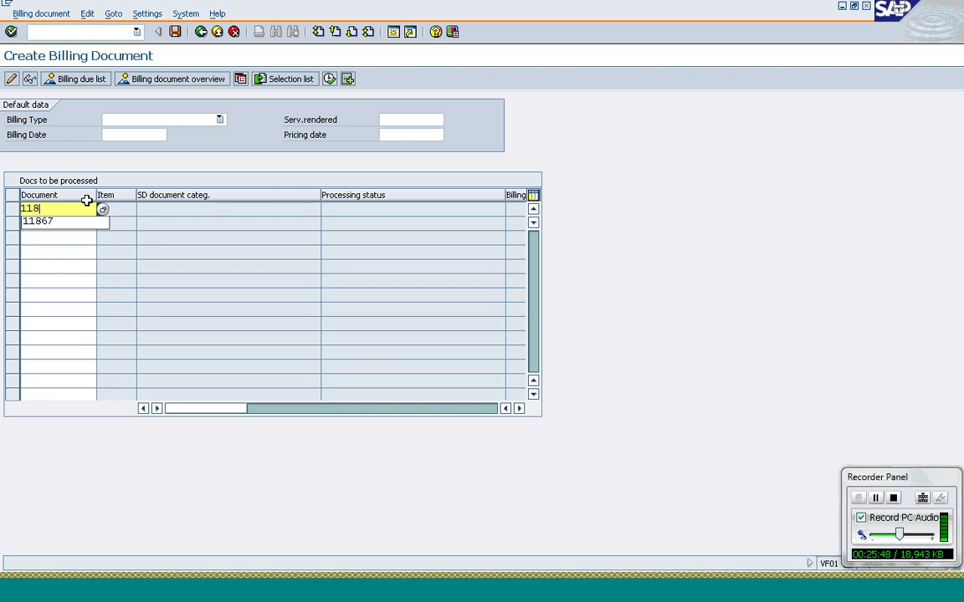
pyautogui.write('71')
pyautogui.press('Return')
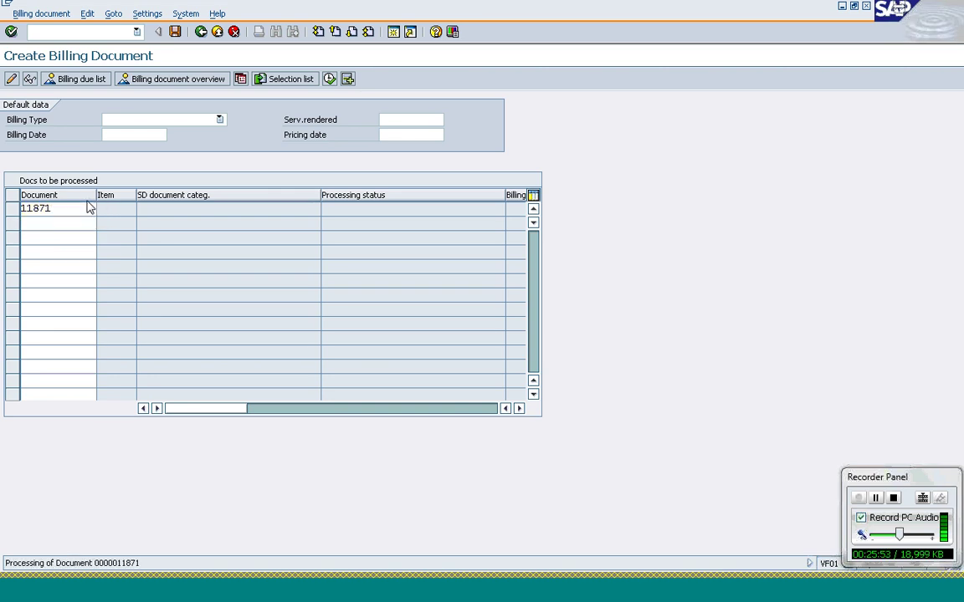
pyautogui.click(88, 14)
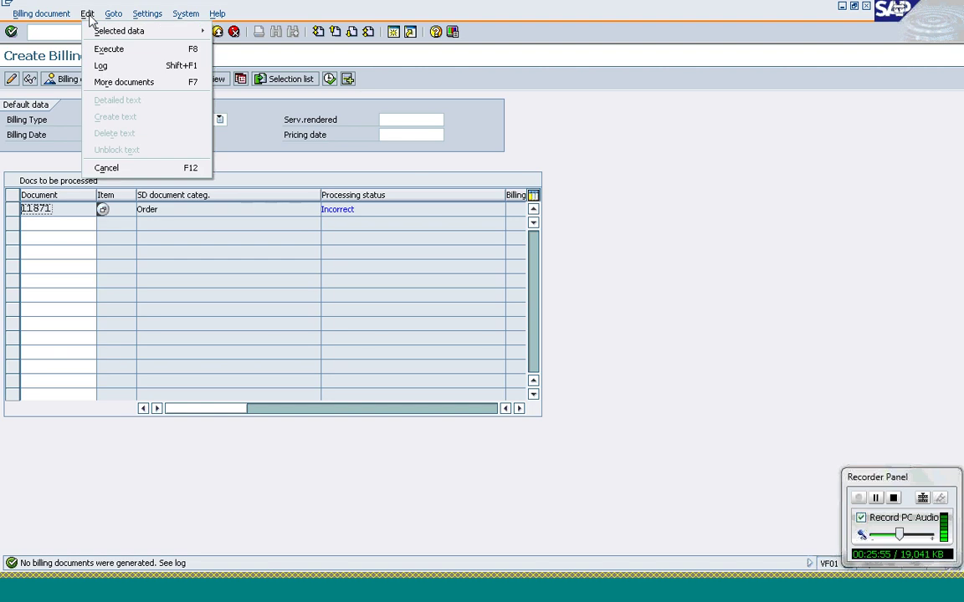
pyautogui.click(102, 65)
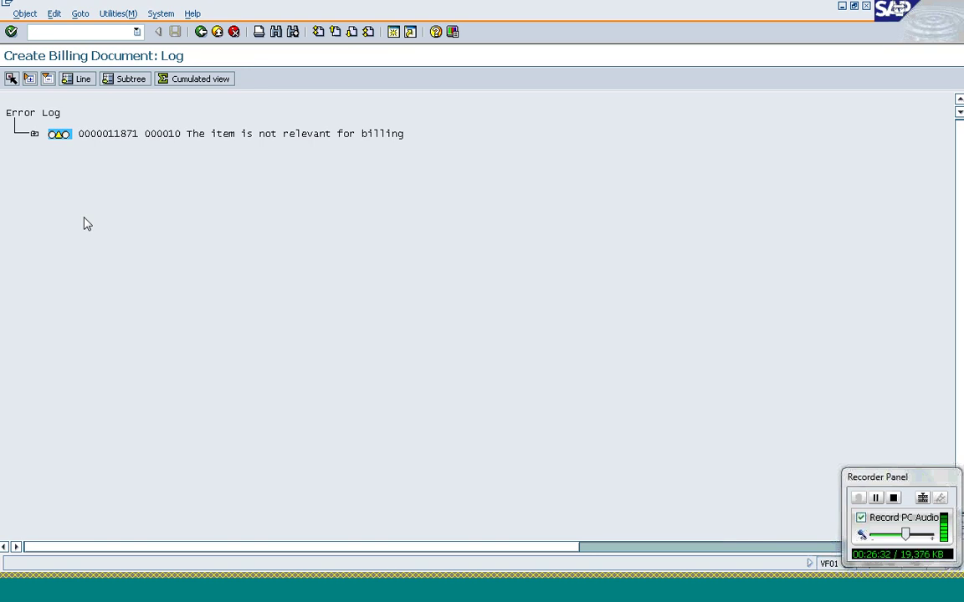
# - Start entering an incoming invoice with transaction MIRO for company code 1000
pyautogui.click(99, 31)
pyautogui.write('/nmiro')
pyautogui.press('Return')
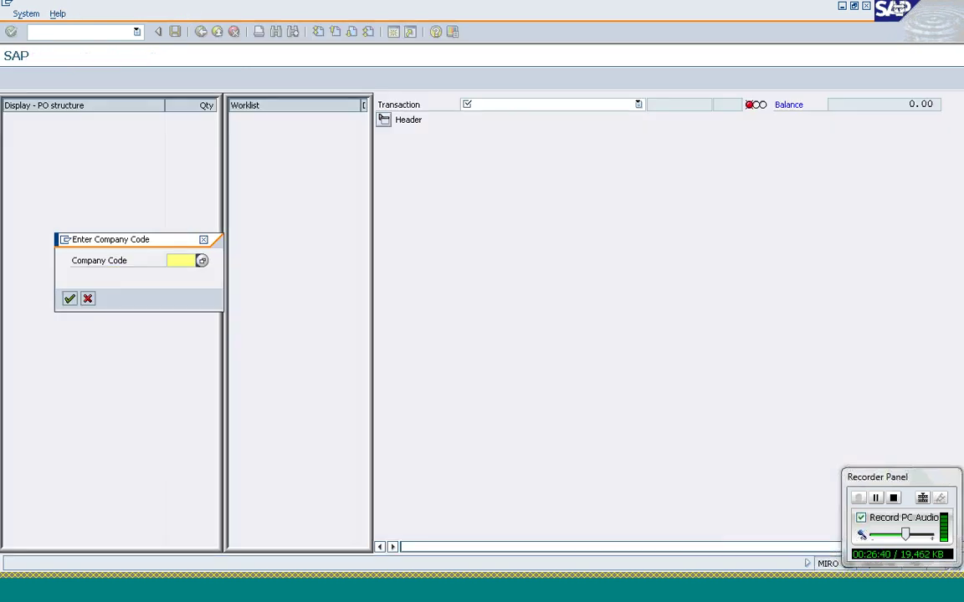
pyautogui.write('1000')
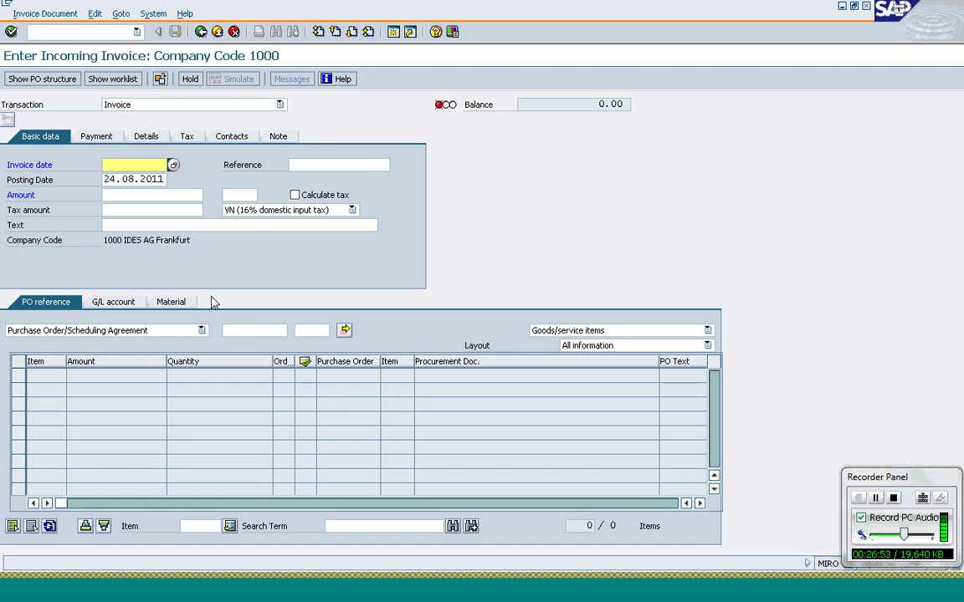
# - Reference an existing purchase order in the incoming invoice and enter 24.02.2008 as the invoice date
pyautogui.click(231, 330)
pyautogui.click(253, 343)
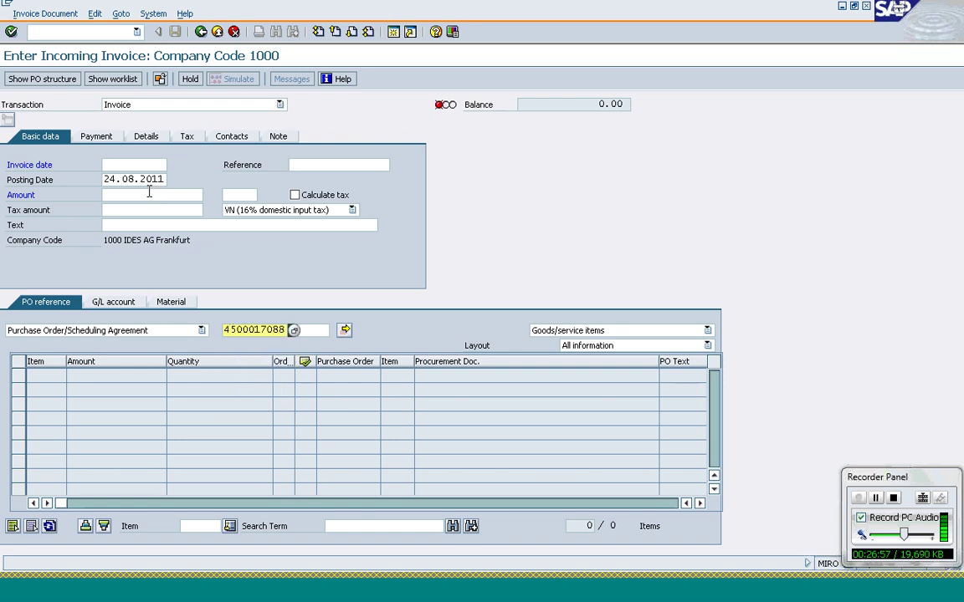
pyautogui.click(133, 165)
pyautogui.write('24')
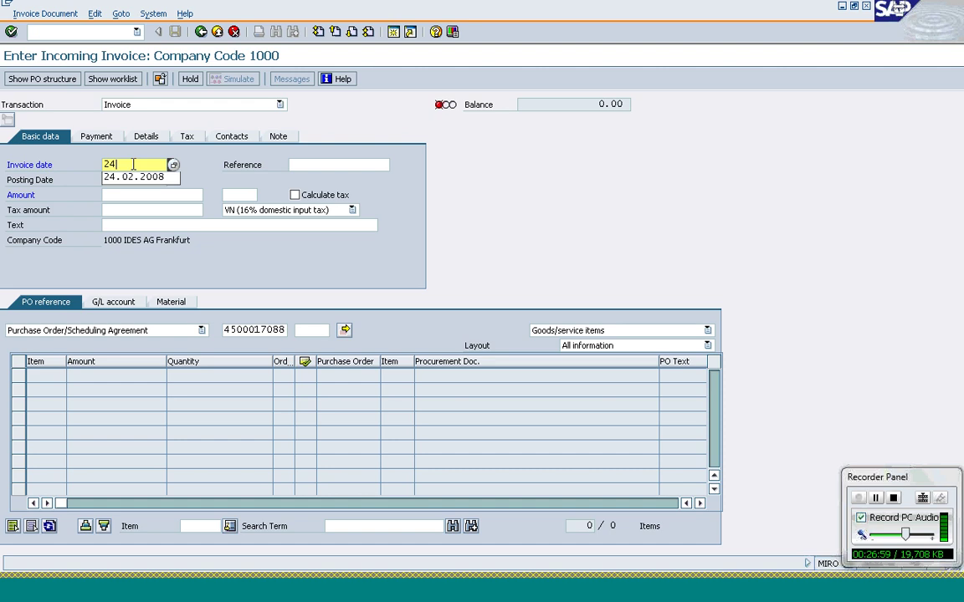
pyautogui.press('Down')
pyautogui.press('Return')
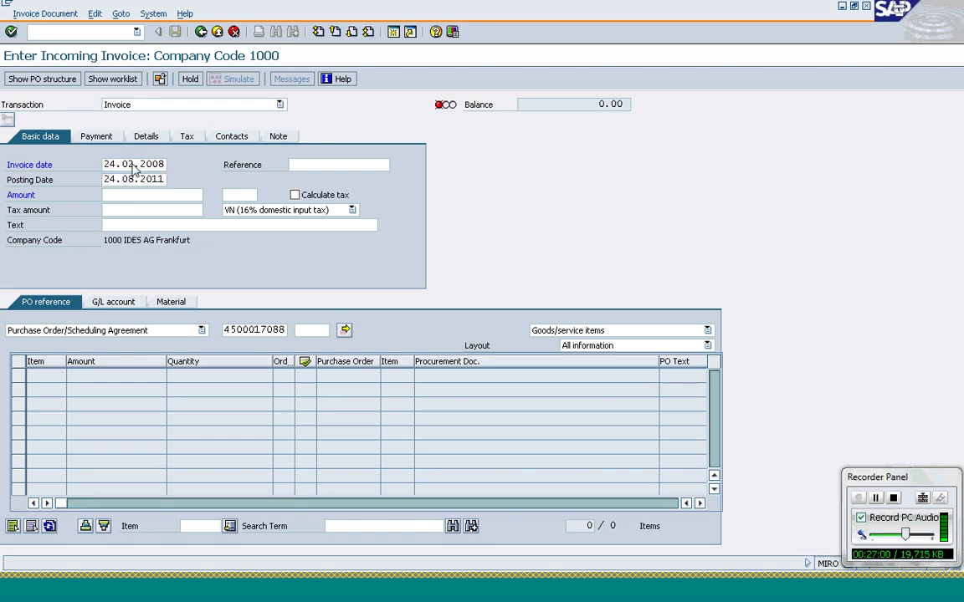
pyautogui.press('Return')
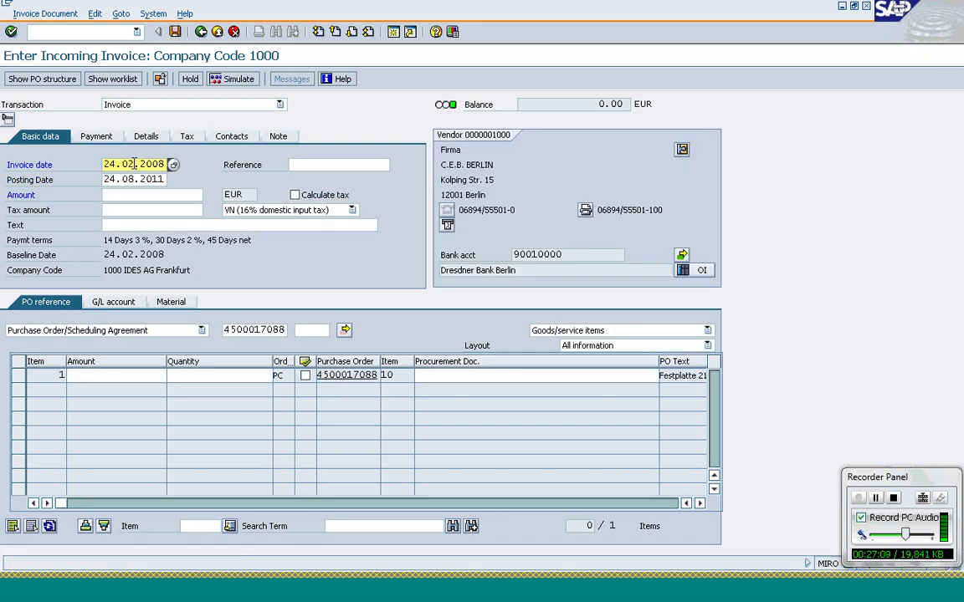
# - Set the incoming invoice's invoice date to 24.08.2011 and acknowledge the due date message
pyautogui.click(134, 164)
pyautogui.press('BackSpace')
pyautogui.write('8')
pyautogui.press('End')
pyautogui.press('BackSpace')
pyautogui.press('BackSpace')
pyautogui.write('11')
pyautogui.press('Return')
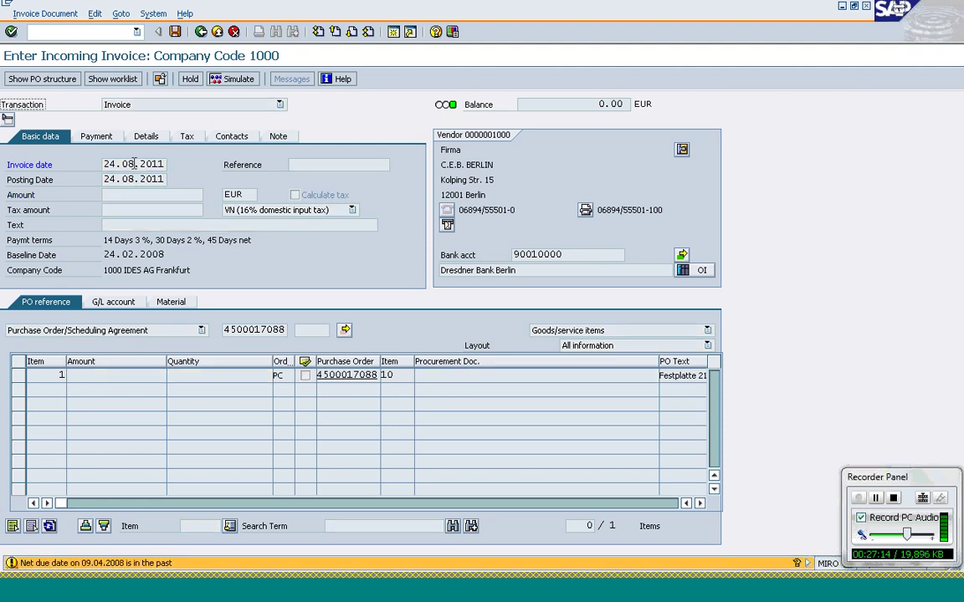
pyautogui.press('Return')
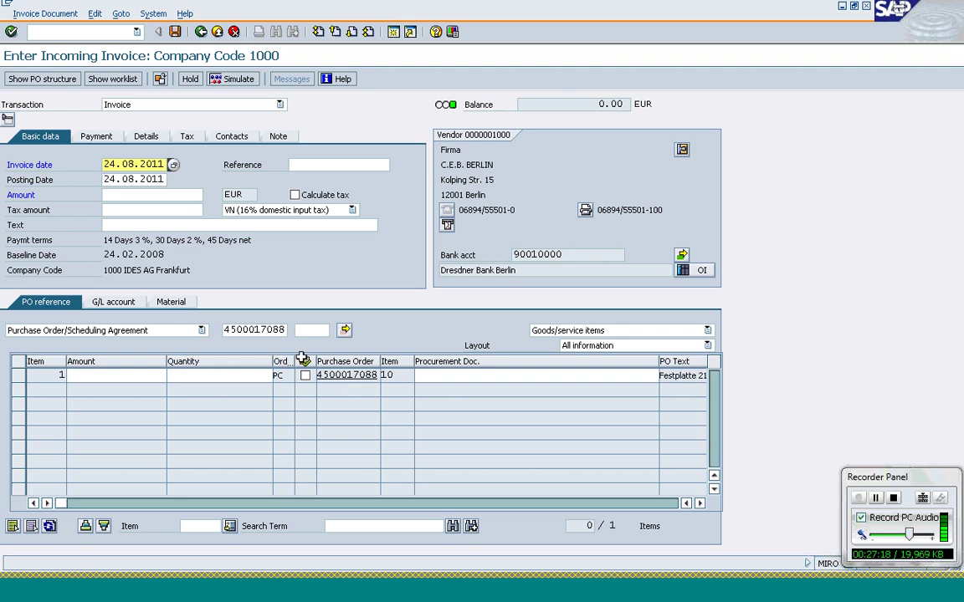
# - Leave the incoming invoice and start a standard order (OR) with transaction VA01 for sales area 1000 / 10 / 00
pyautogui.click(540, 103)
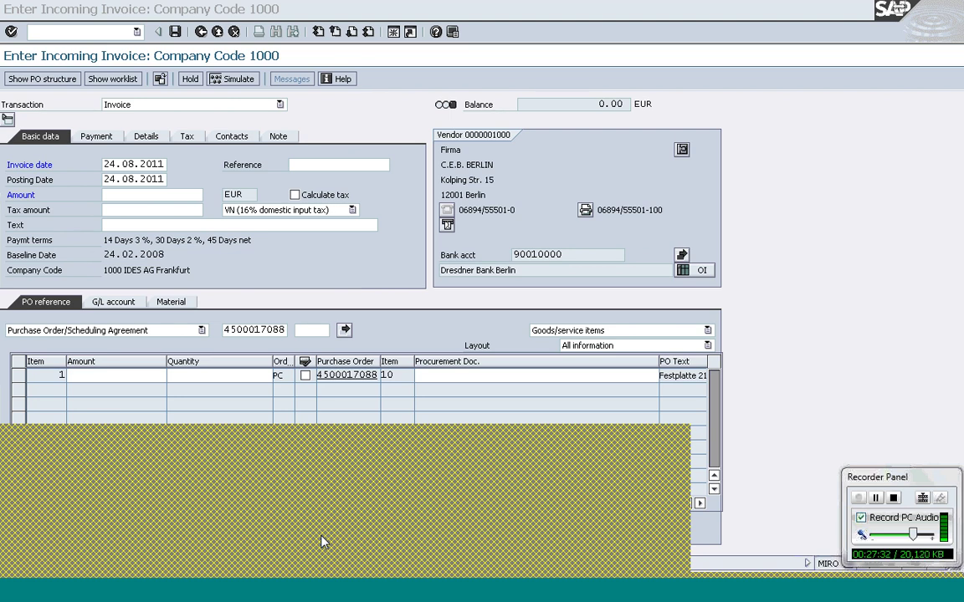
pyautogui.click(76, 35)
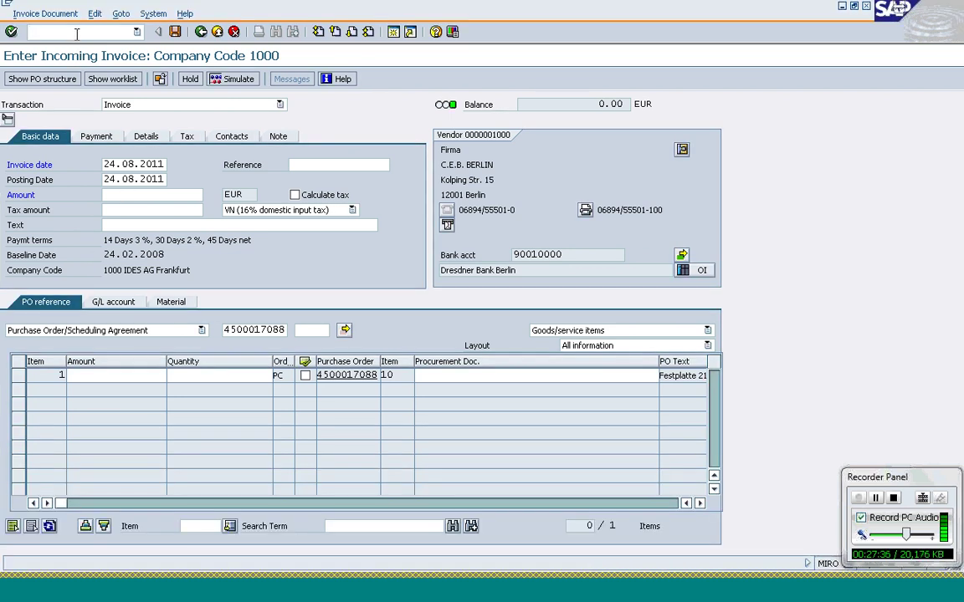
pyautogui.write('/nmiro')
pyautogui.press('Return')
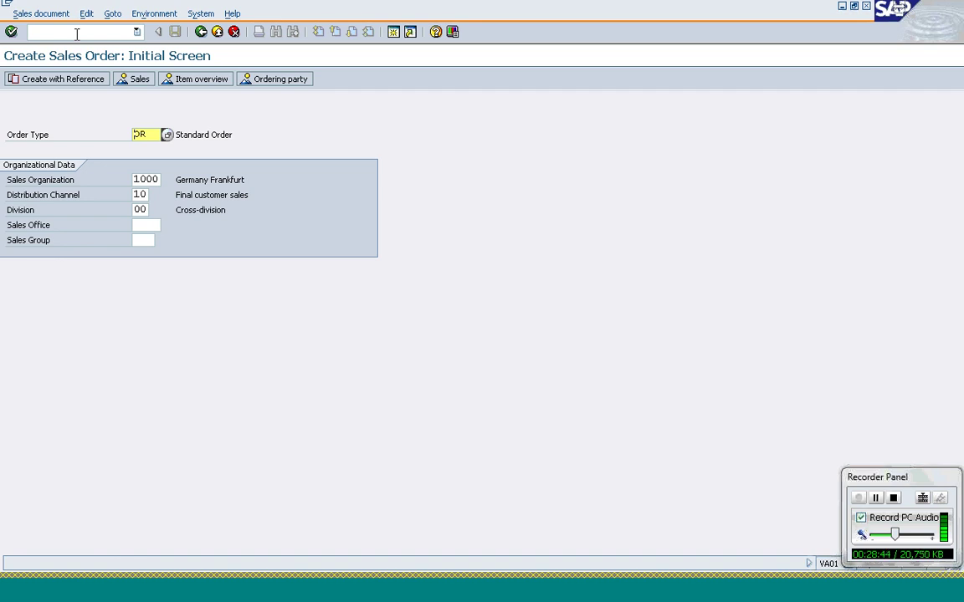
pyautogui.click(76, 34)
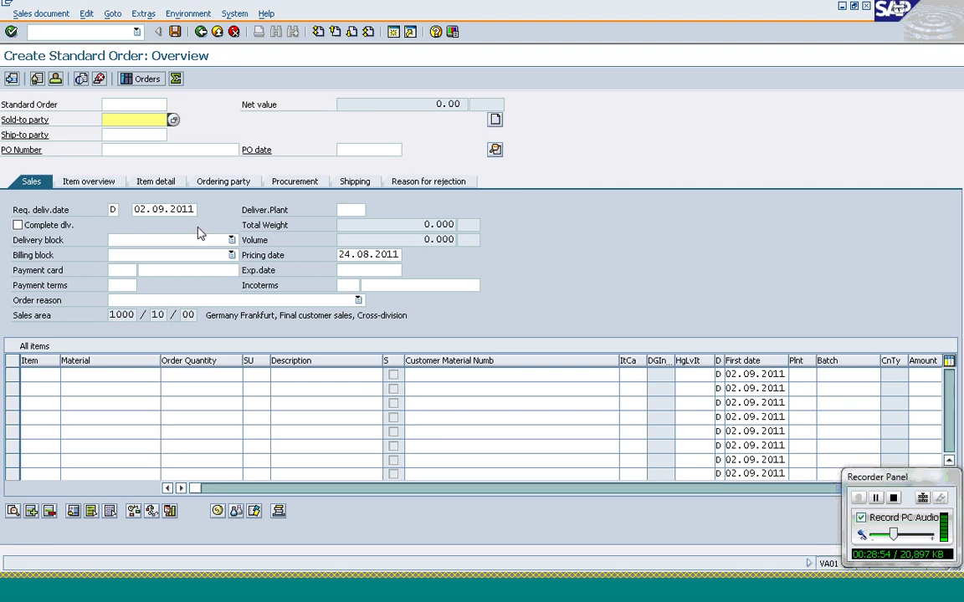
# - Enter the sold-to party and the PO number Intercompany in the order header, and accept the proposed payer and ship-to party
pyautogui.write('t')
pyautogui.press('Down')
pyautogui.press('Down')
pyautogui.press('Return')
pyautogui.press('Return')
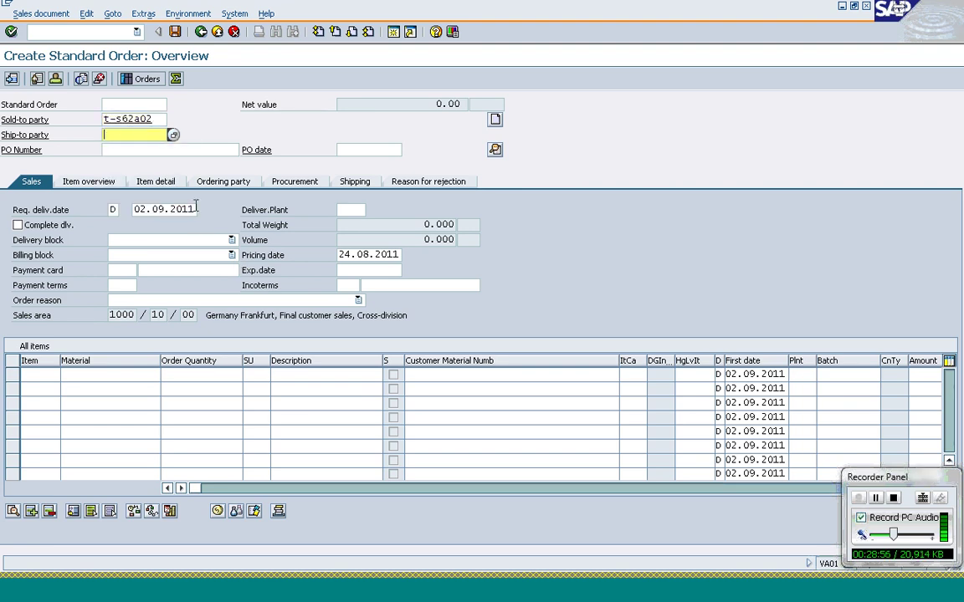
pyautogui.press('Tab')
pyautogui.write('In')
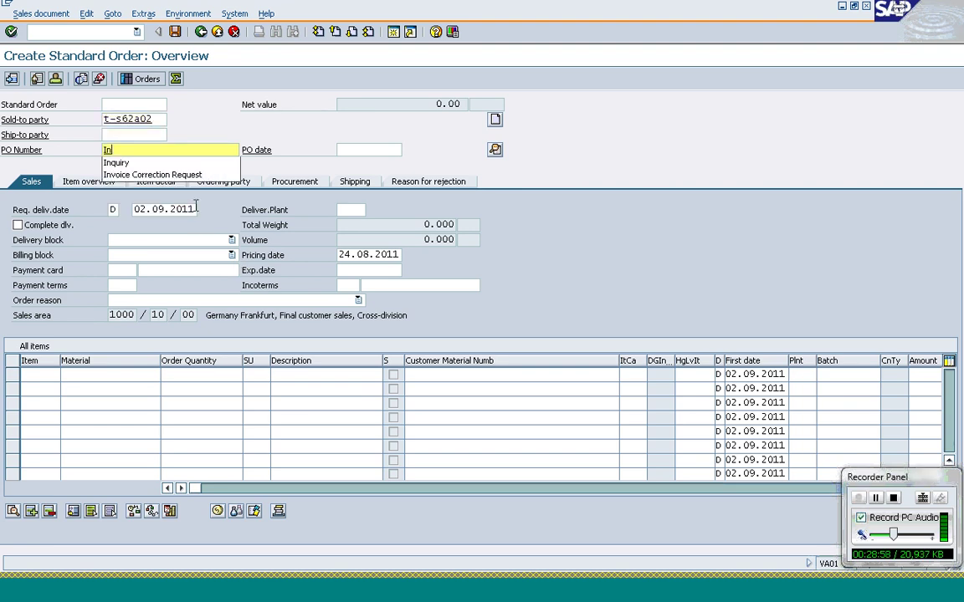
pyautogui.write('tercompany')
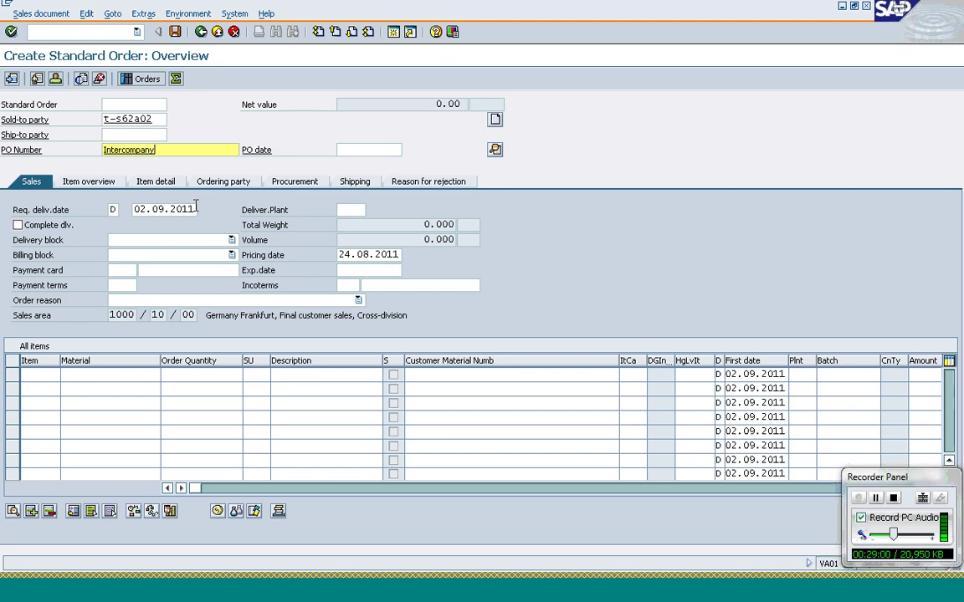
pyautogui.press('Return')
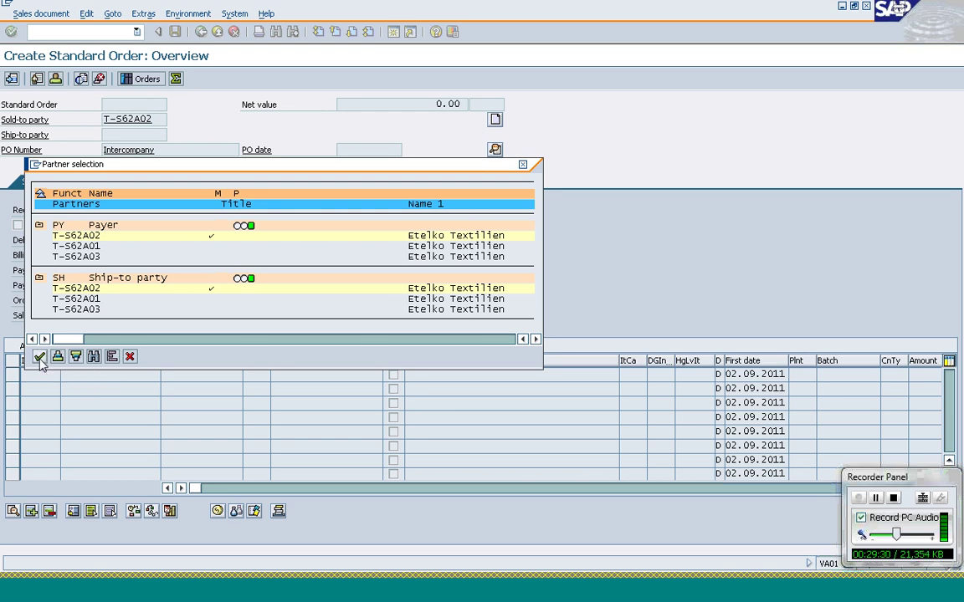
pyautogui.click(39, 359)
# - Add material T-AT101 to the sales order with an order quantity of 250
pyautogui.click(119, 374)
pyautogui.write('t')
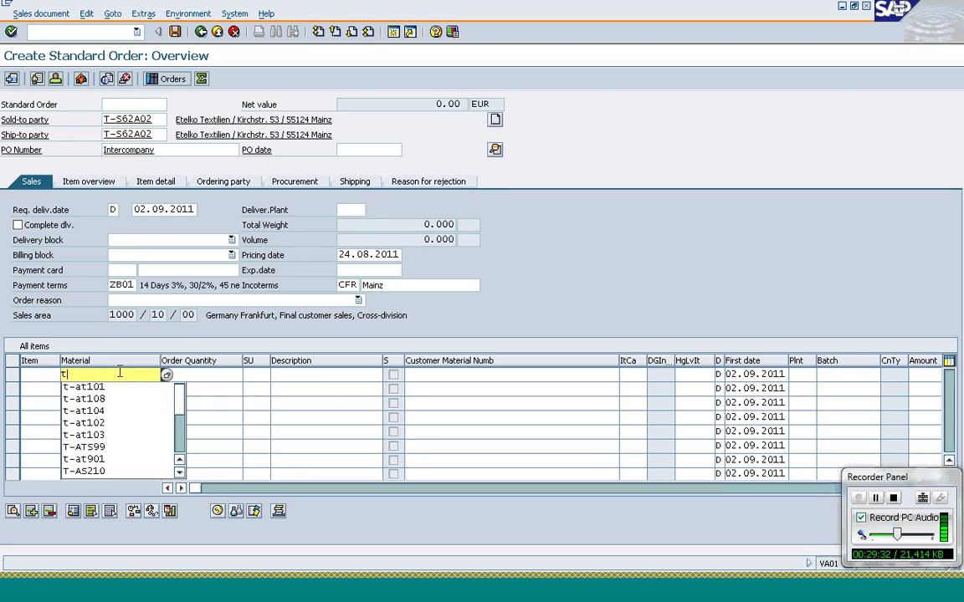
pyautogui.press('Down')
pyautogui.press('Return')
pyautogui.press('Tab')
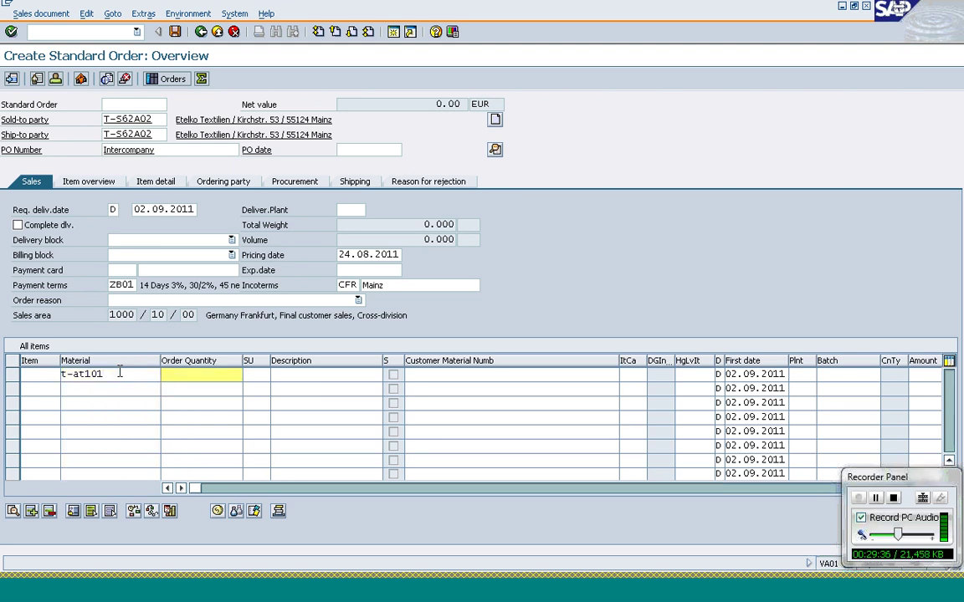
pyautogui.write('250')
pyautogui.press('Return')
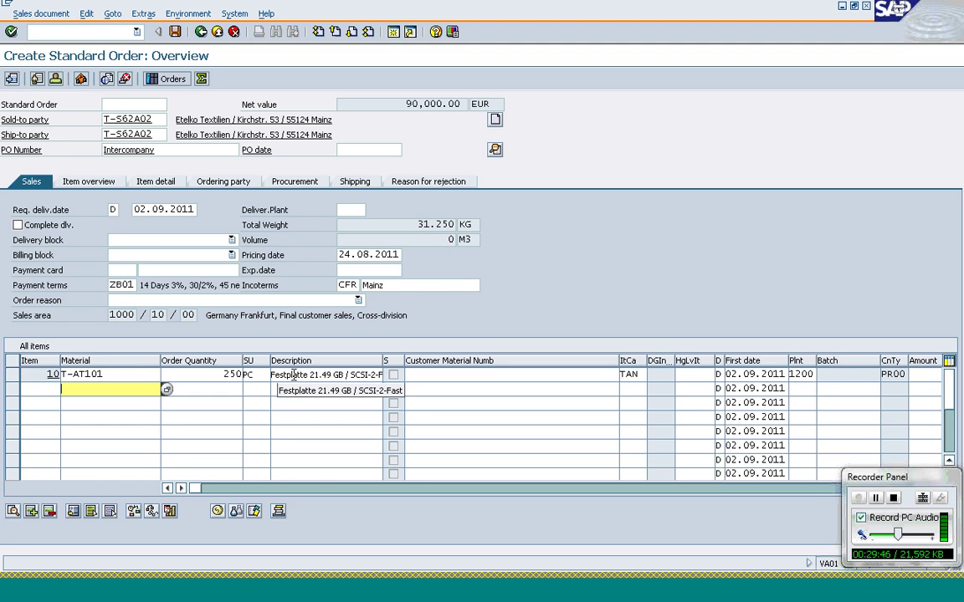
# - Set the T-AT101 item's delivering plant to 2000 and acknowledge the information message
pyautogui.click(293, 376)
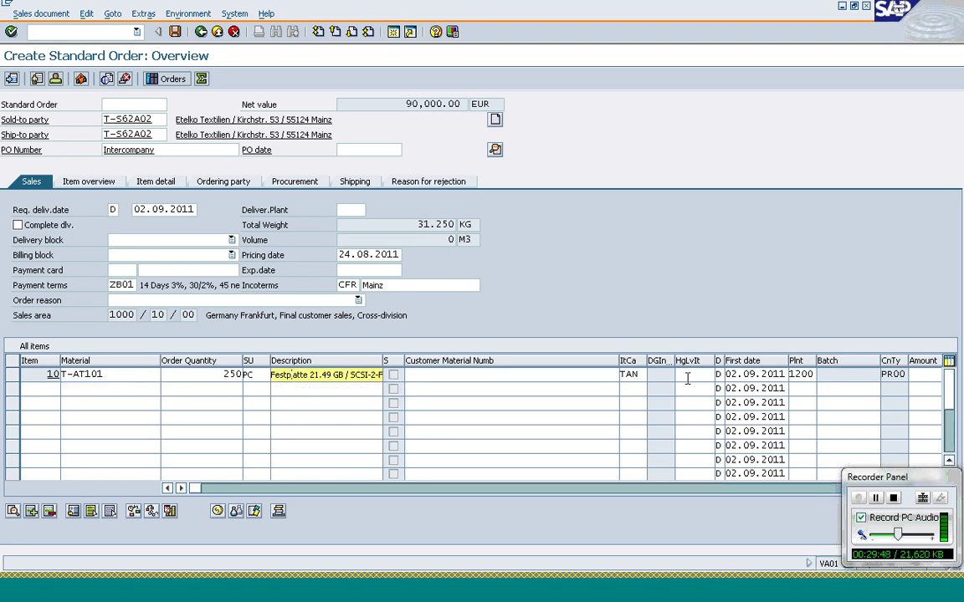
pyautogui.click(686, 378)
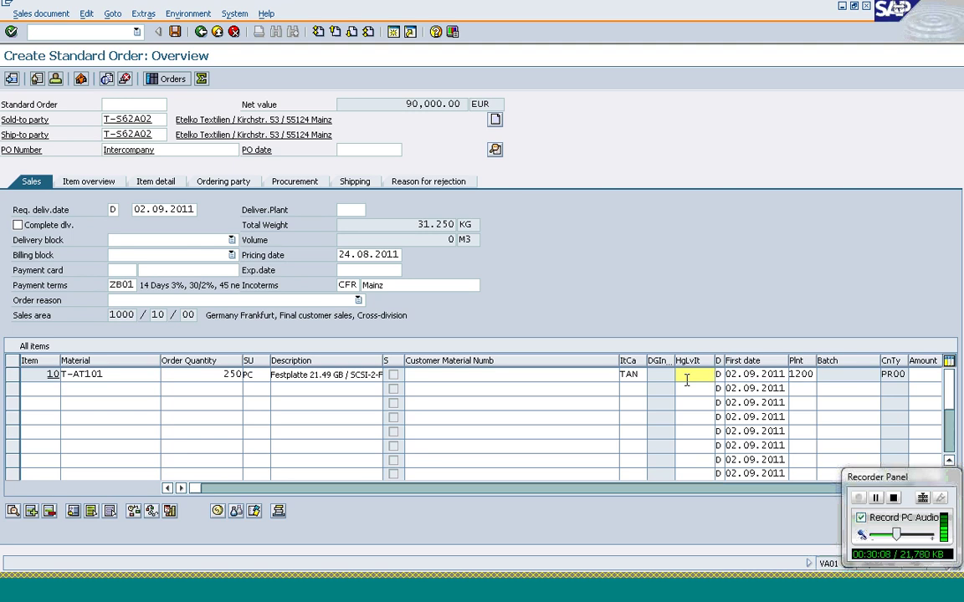
pyautogui.press('Tab')
pyautogui.press('Tab')
pyautogui.press('Tab')
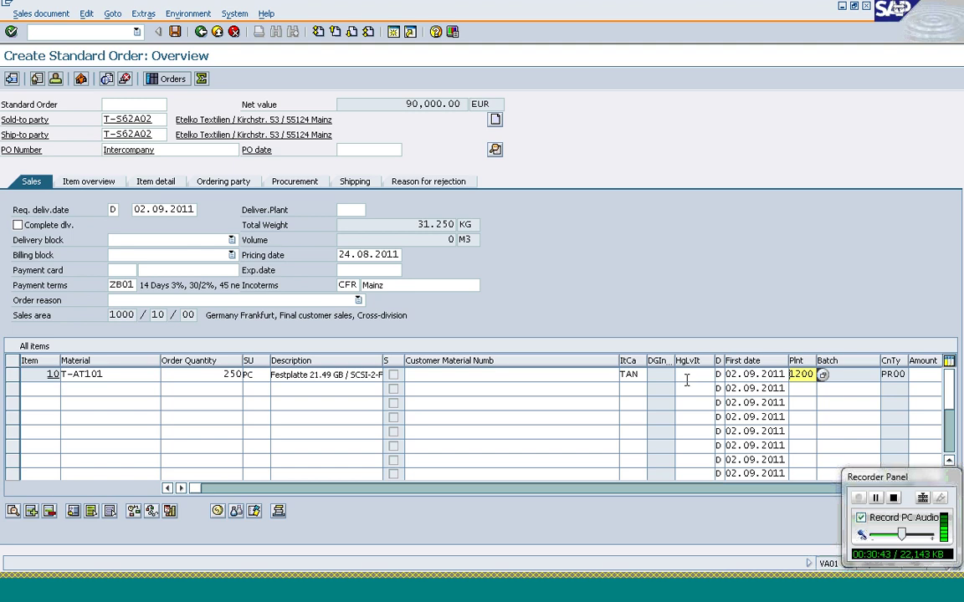
pyautogui.write('20')
pyautogui.press('Return')
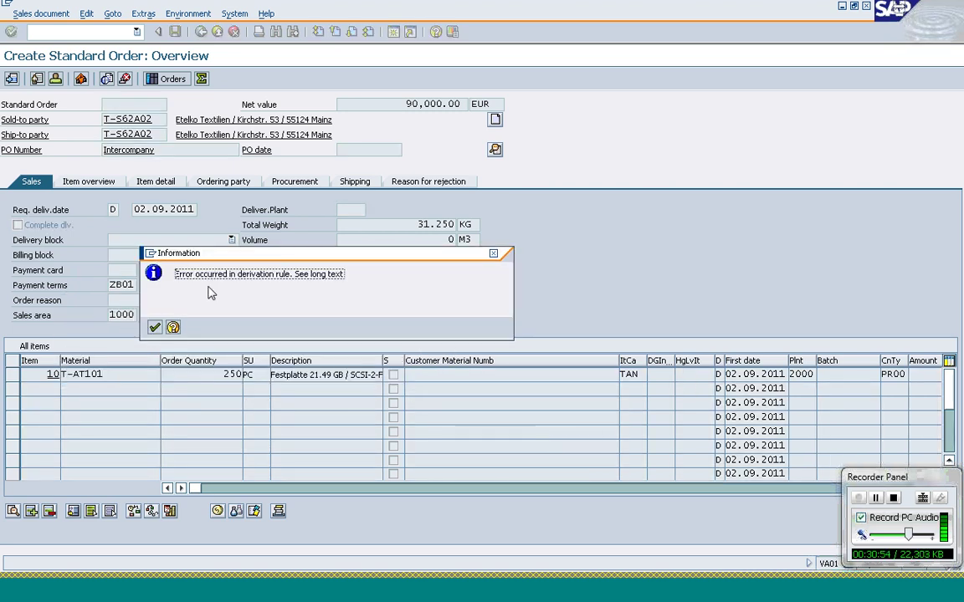
pyautogui.click(156, 328)
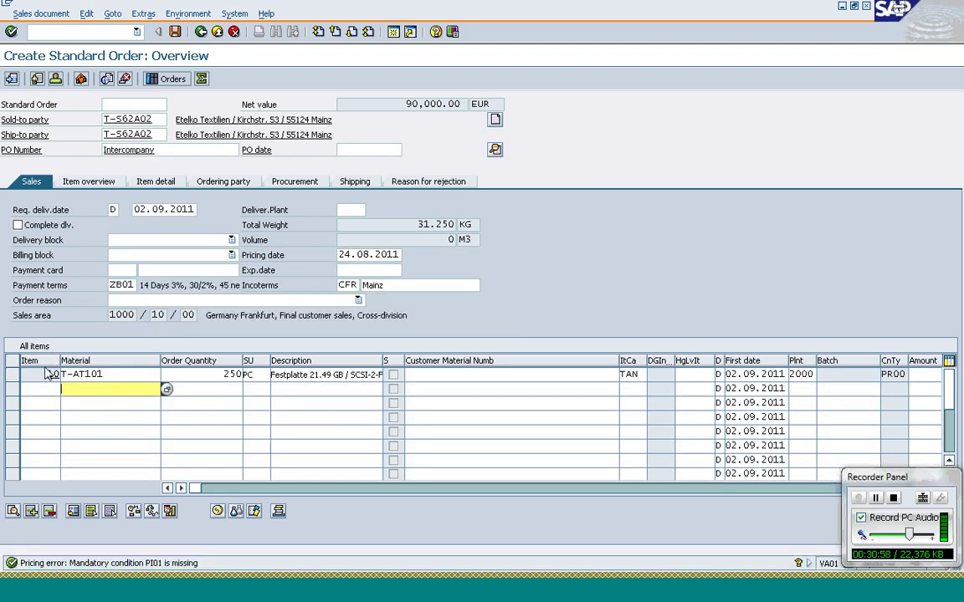
# - Add pricing condition PI01 with an amount of 345 to the T-AT101 item and return to the order overview
pyautogui.click(12, 374)
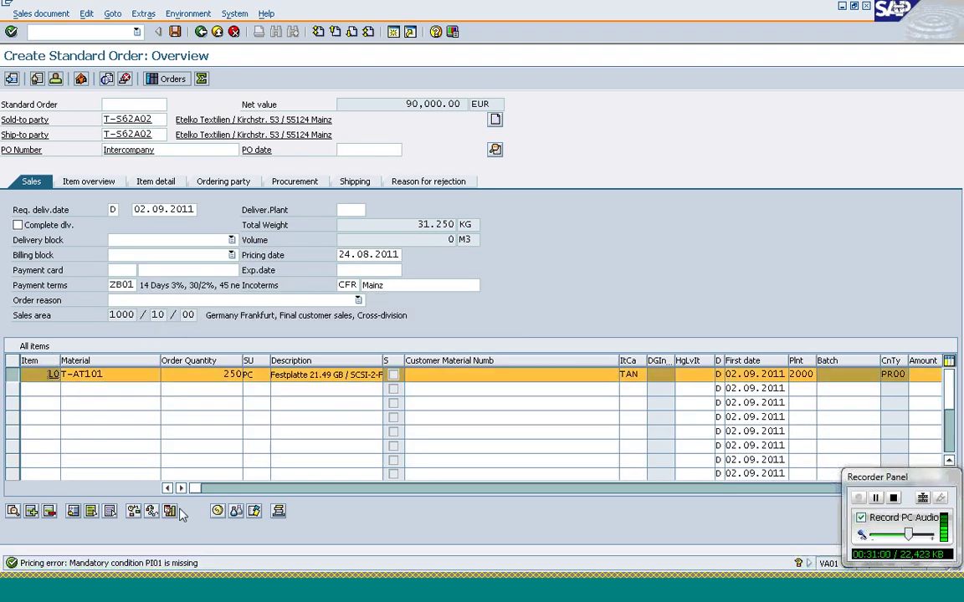
pyautogui.click(216, 511)
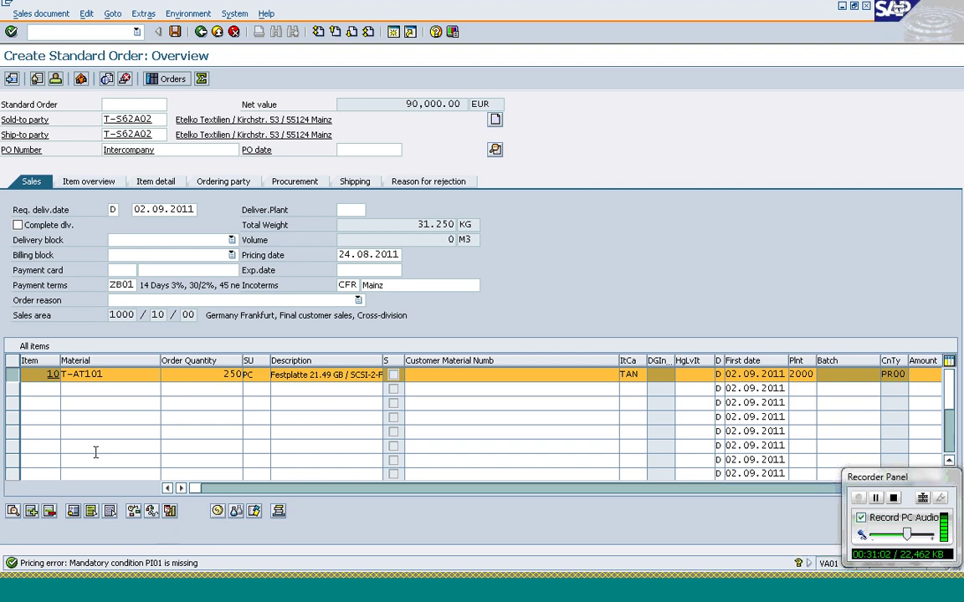
pyautogui.write('PI')
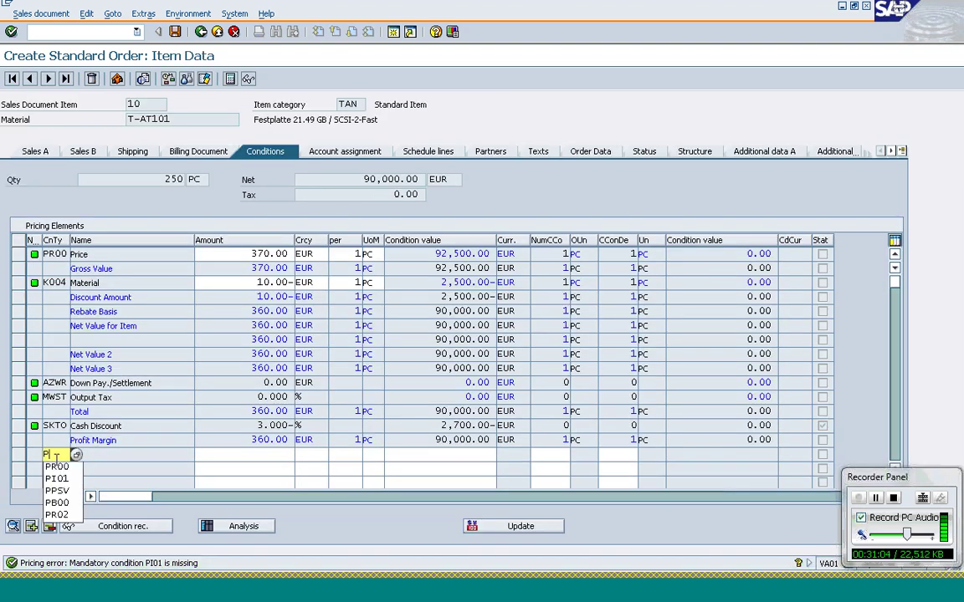
pyautogui.write('01')
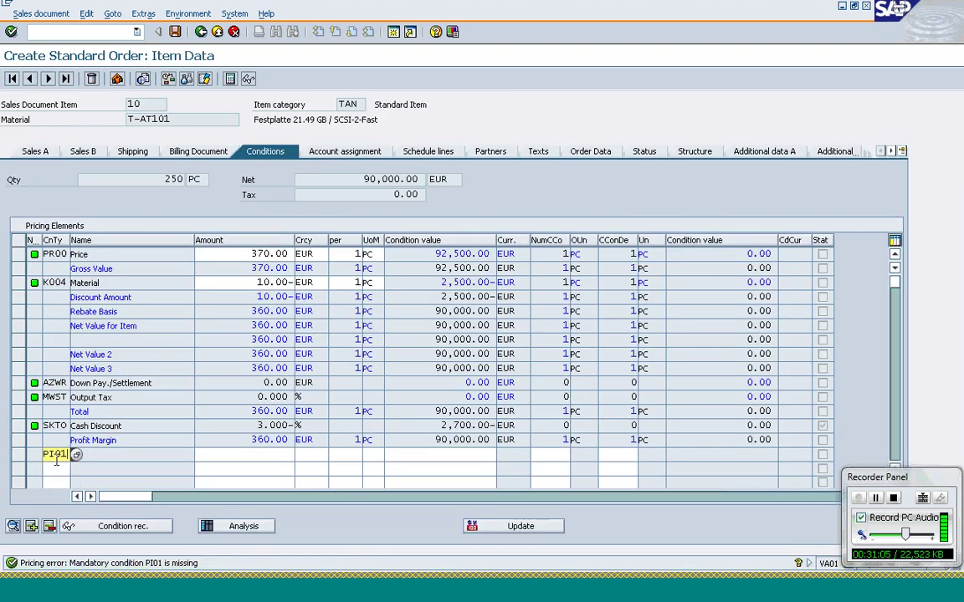
pyautogui.press('Tab')
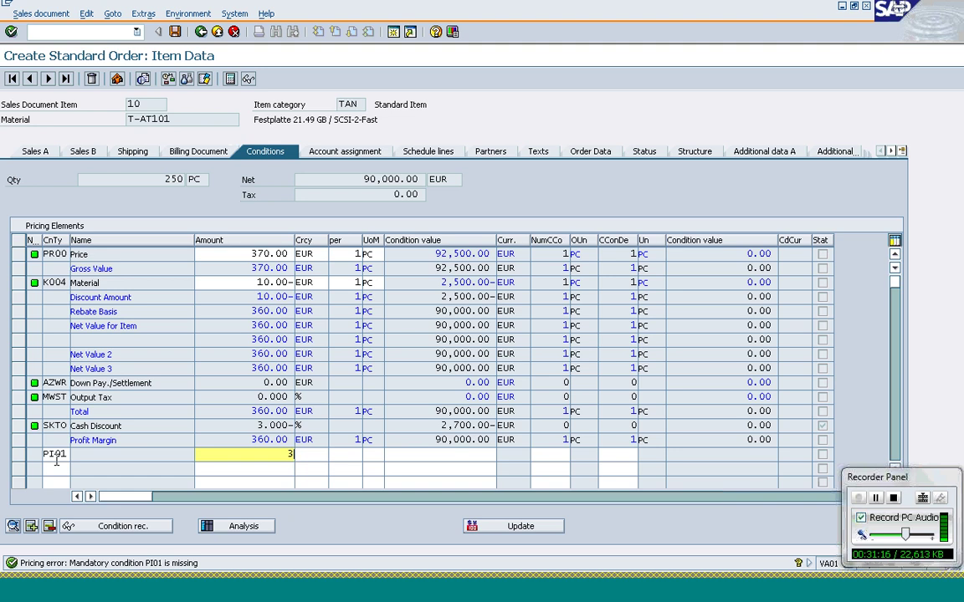
pyautogui.write('2')
pyautogui.write('5')
pyautogui.press('Return')
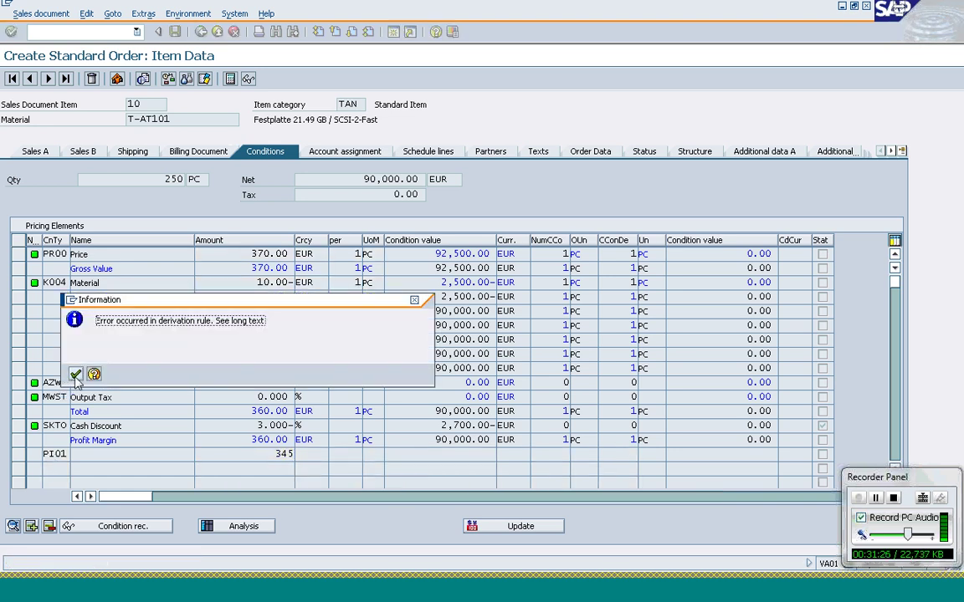
pyautogui.press('Return')
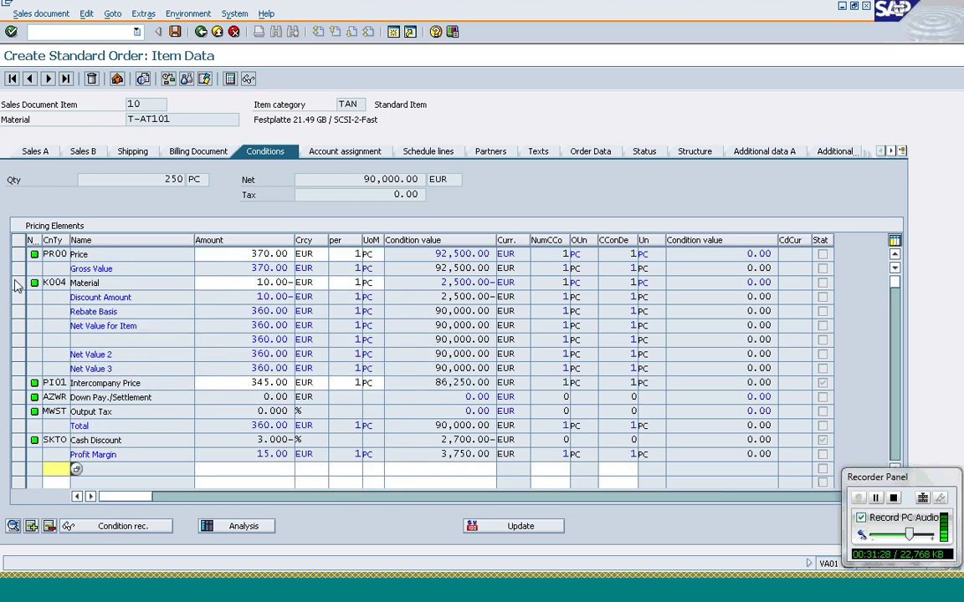
pyautogui.click(269, 382)
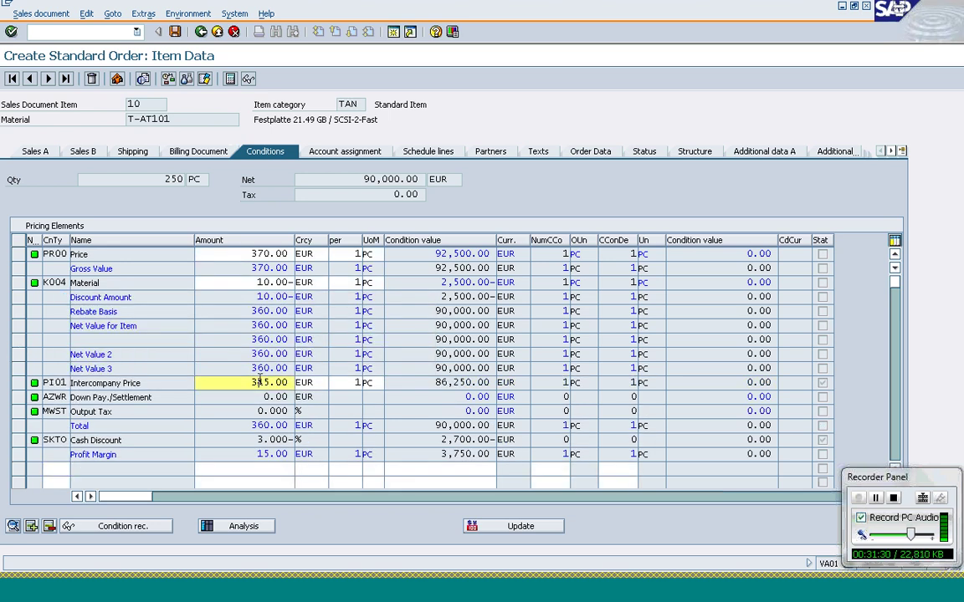
pyautogui.click(202, 34)
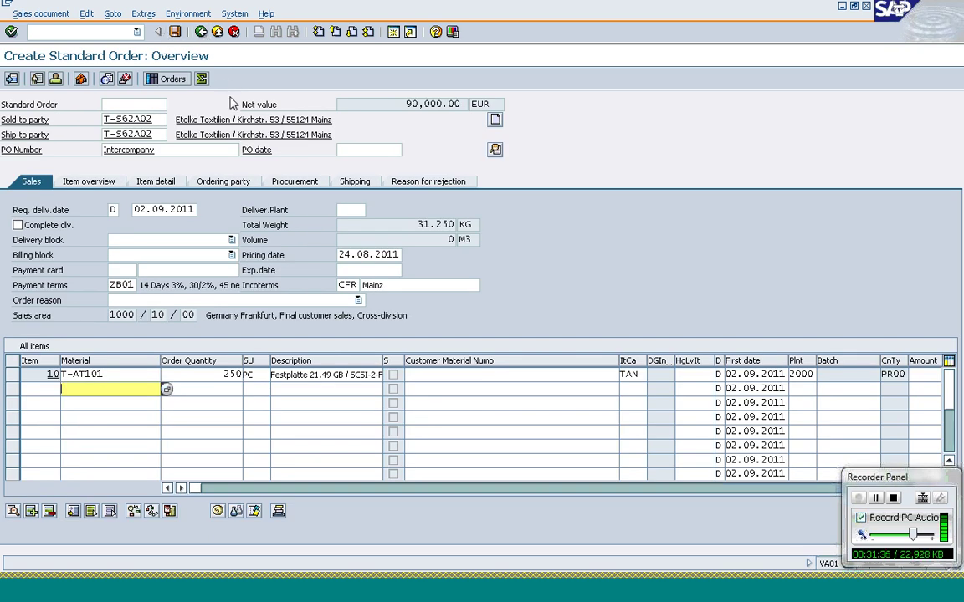
# - Set the T-AT101 item's order quantity to 500 and accept the delivery proposal in the availability control
pyautogui.click(119, 377)
pyautogui.press('Down')
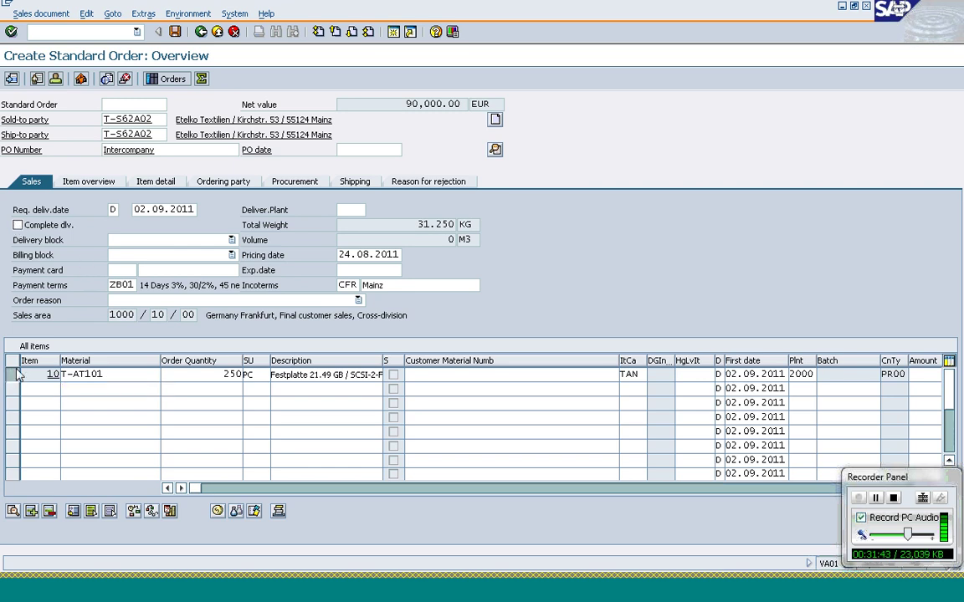
pyautogui.click(13, 374)
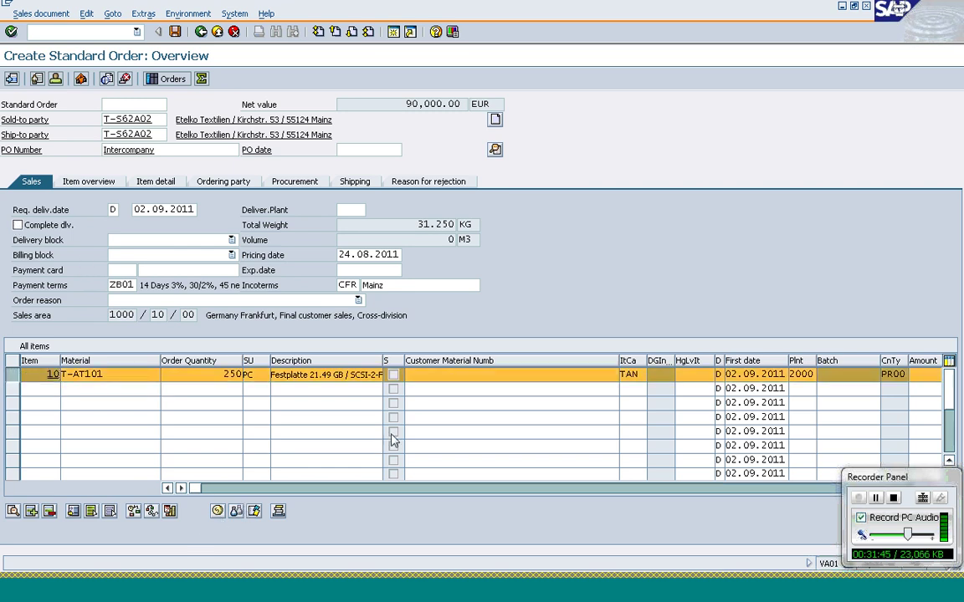
pyautogui.click(228, 374)
pyautogui.press('BackSpace')
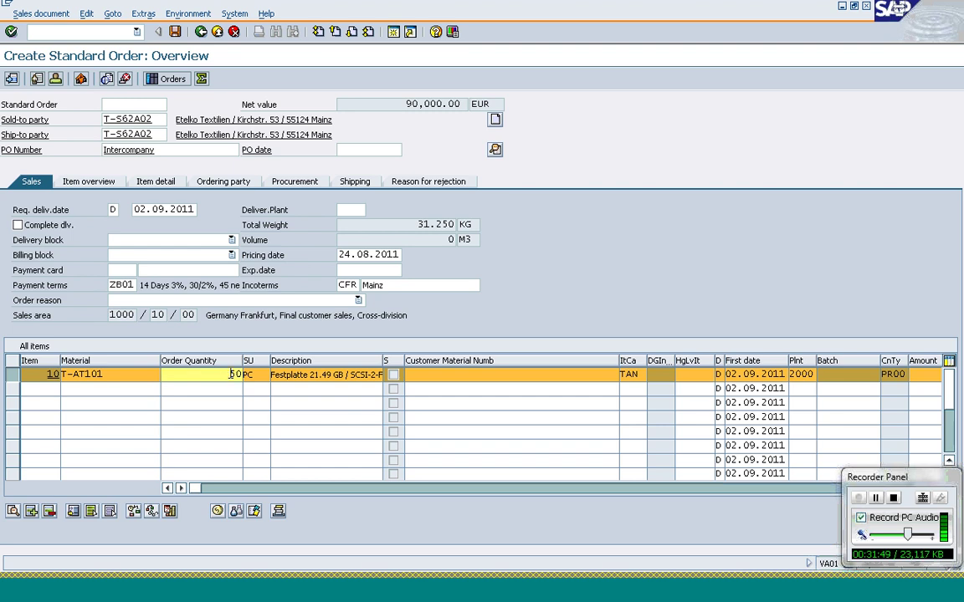
pyautogui.write('5')
pyautogui.press('Return')
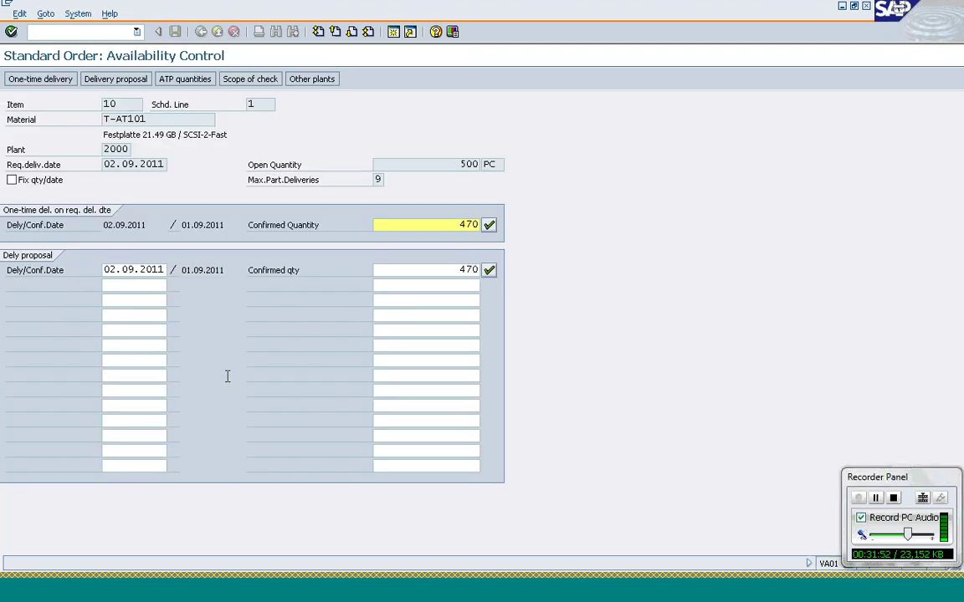
pyautogui.click(489, 270)
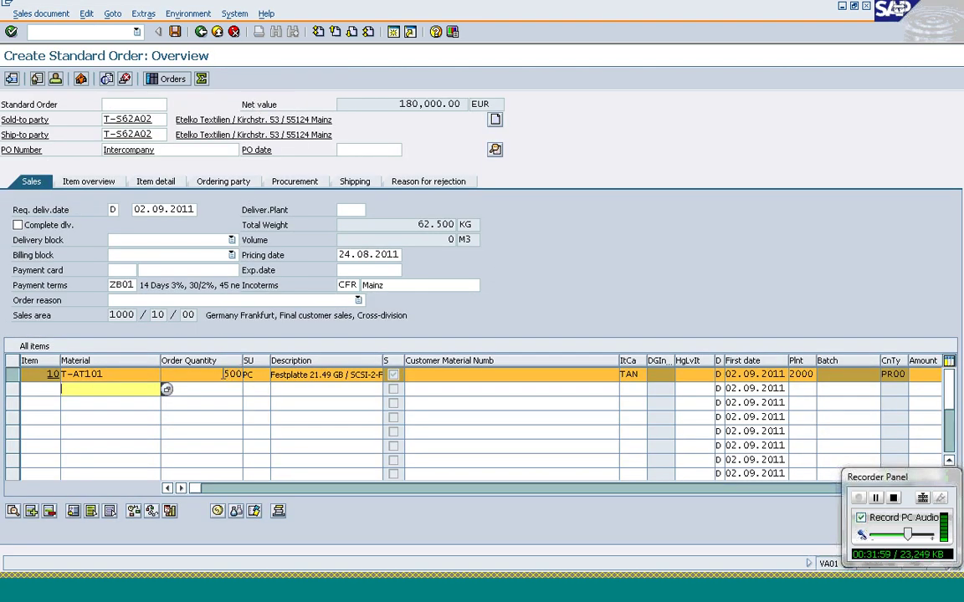
# - Set the order quantity of the T-AT101 item to 300
pyautogui.click(222, 374)
pyautogui.write('3')
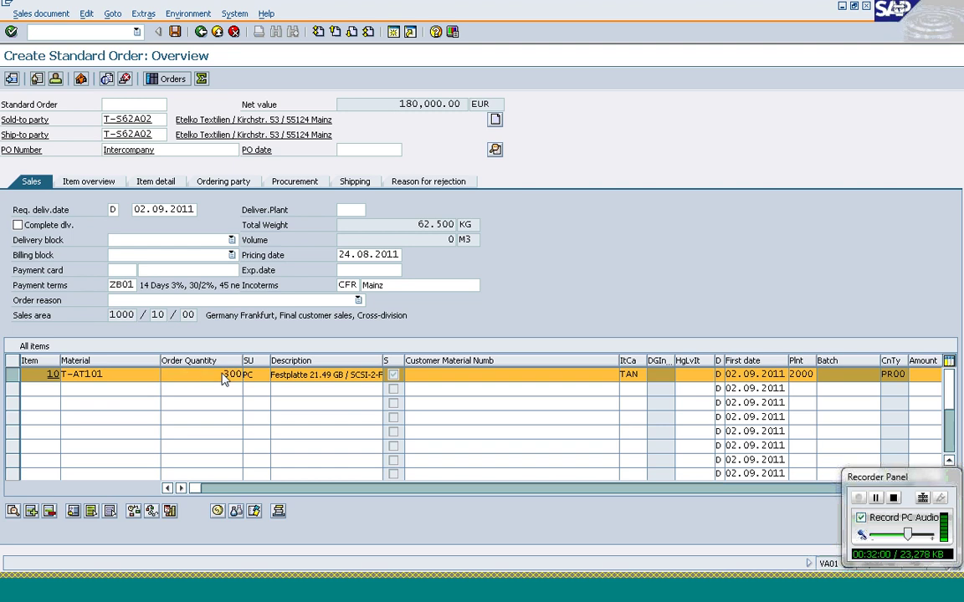
pyautogui.press('Return')
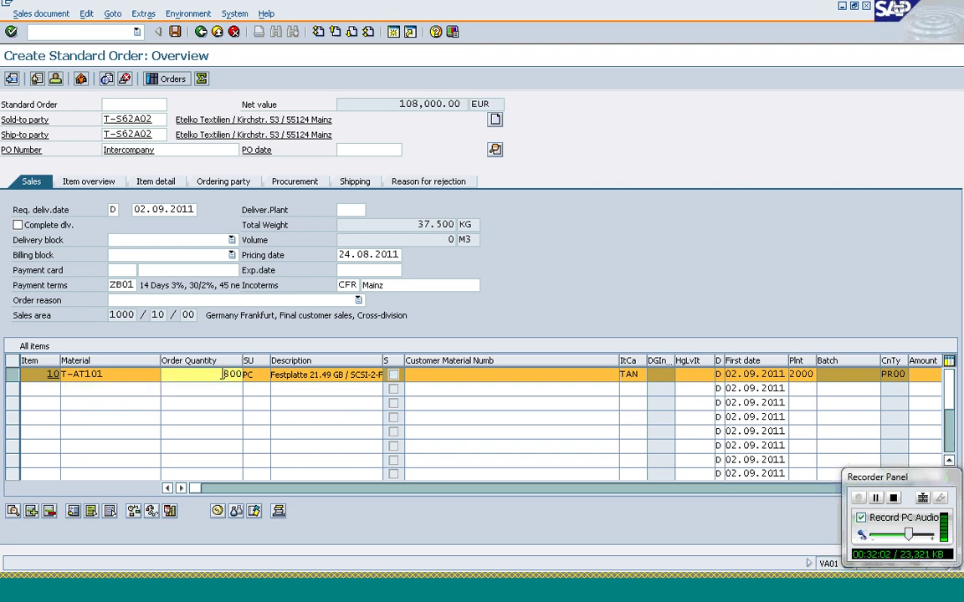
# - Save the order, choose to edit the incomplete document, and complete item 10's missing profitability segment number from the incompletion log
pyautogui.click(136, 210)
pyautogui.hotkey('ctrl', 's')
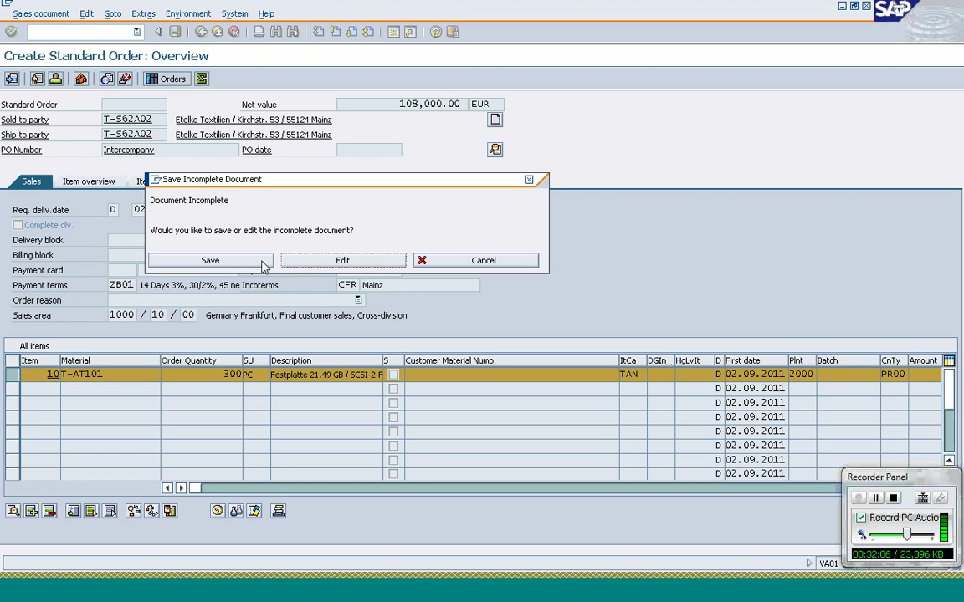
pyautogui.click(317, 261)
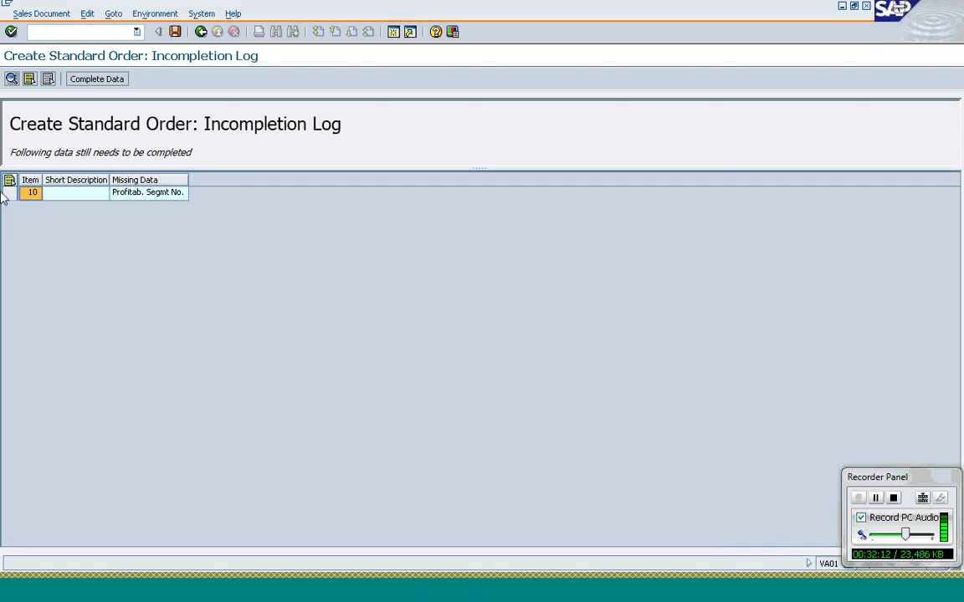
pyautogui.click(13, 194)
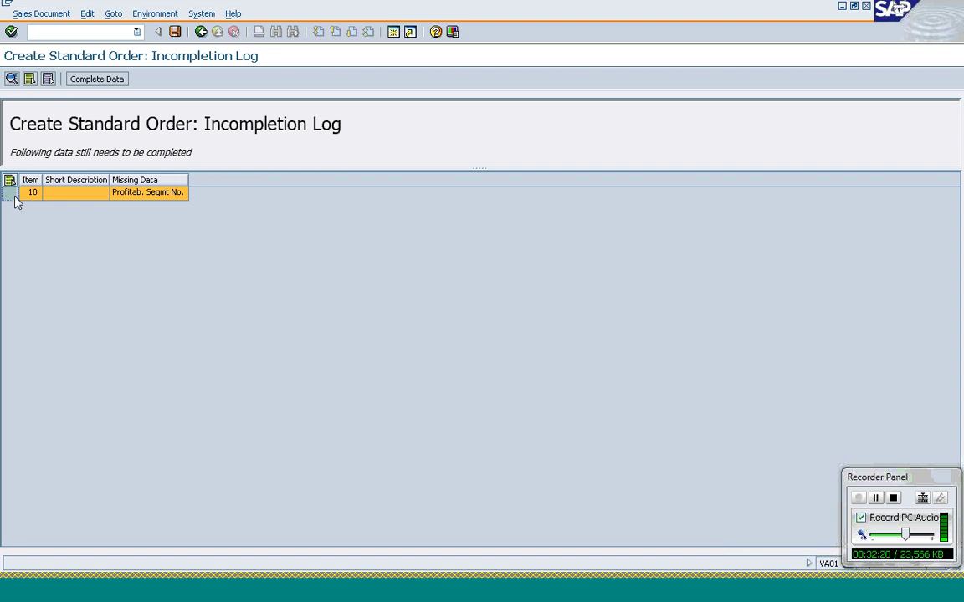
pyautogui.click(97, 80)
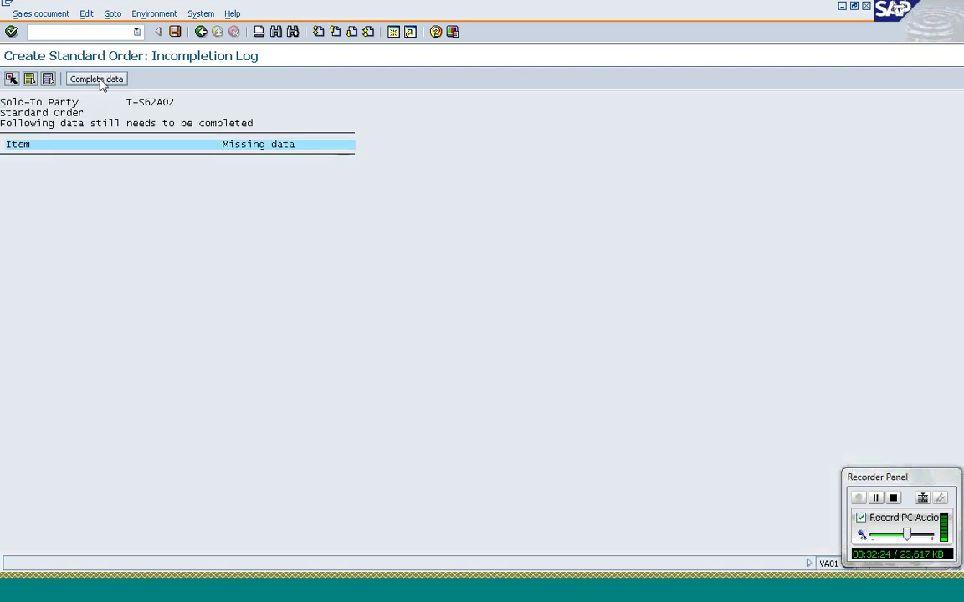